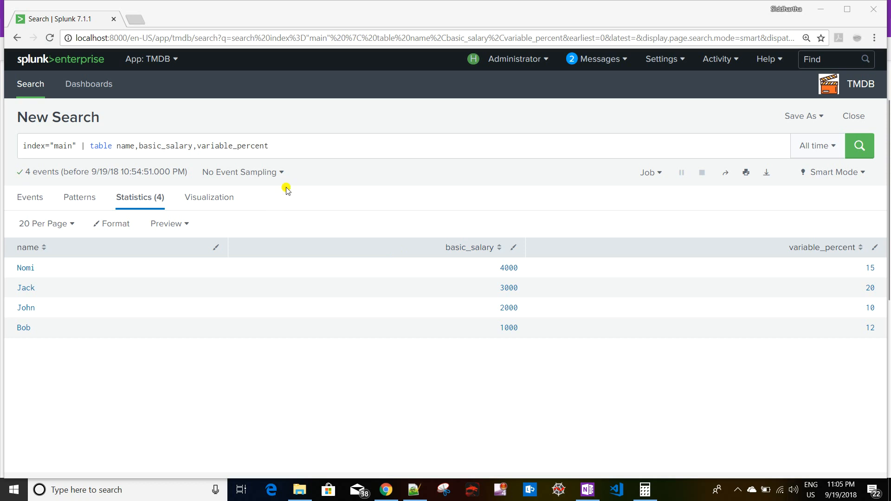
- Switch to Notepad++ and write the salary formula "basic + basic * varibale%" in the empty new 1 document
left_click(282, 146)
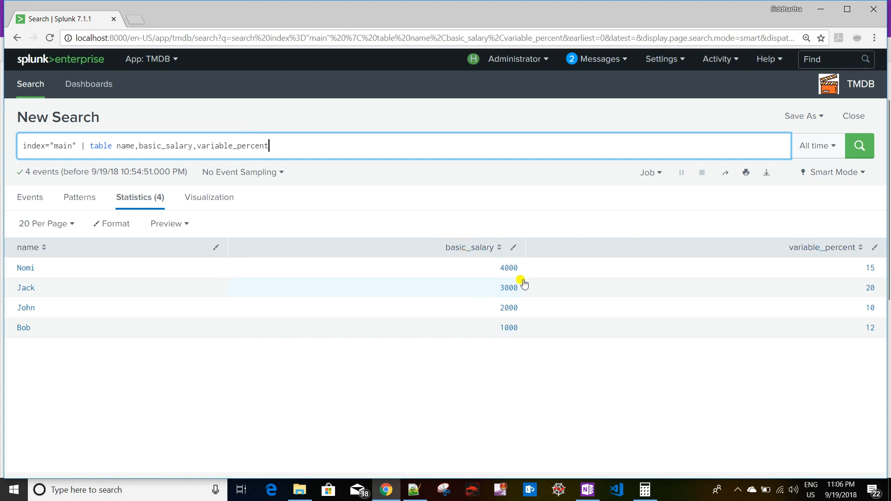
left_click(424, 490)
double_click(170, 47)
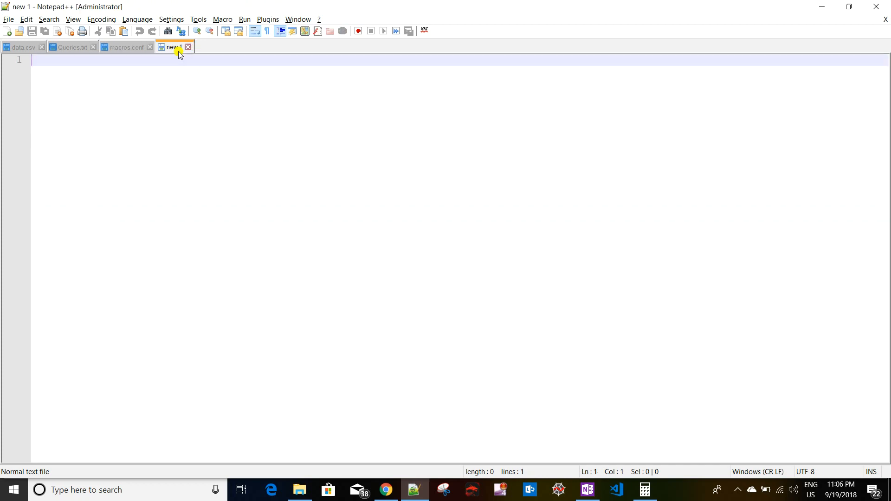
type("basic")
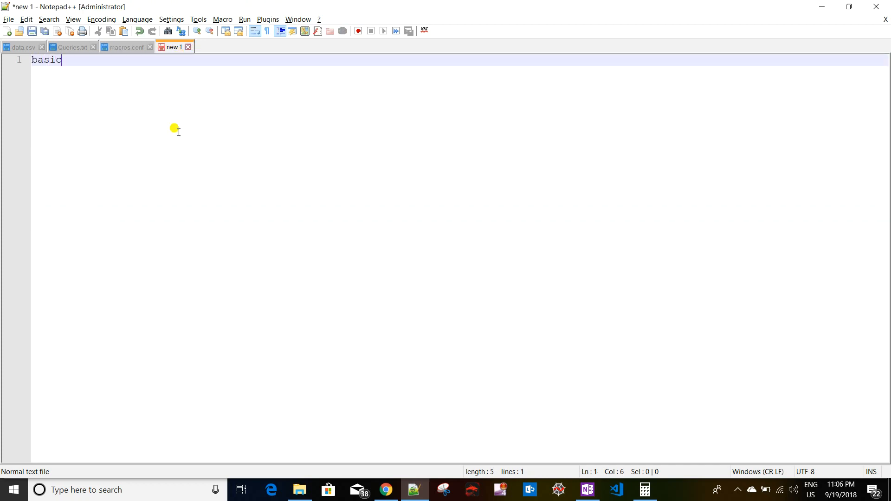
type(" + b")
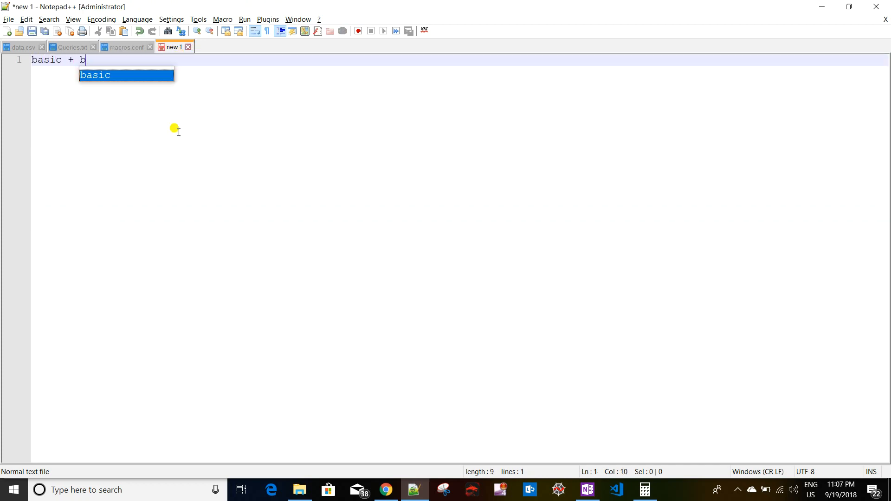
type("asic ")
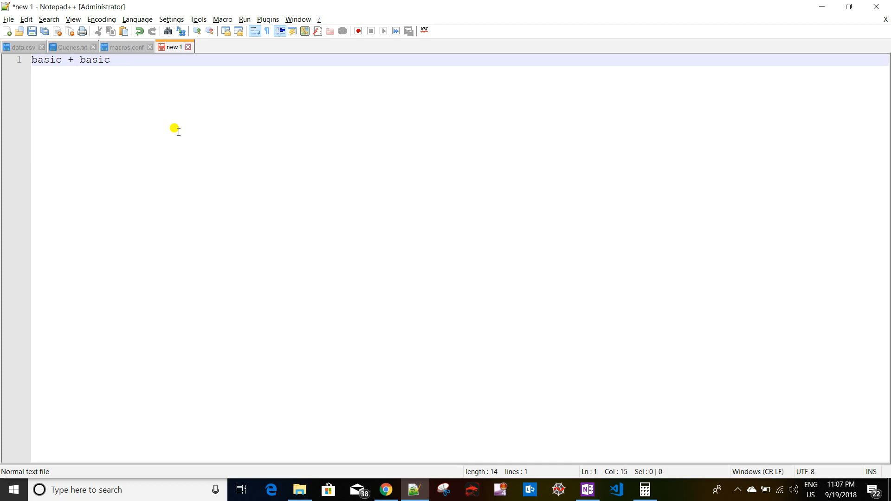
type("* varibale%")
- Return to Splunk, open the Advanced search settings in a new browser tab and show the search macros list
key("alt+Tab")
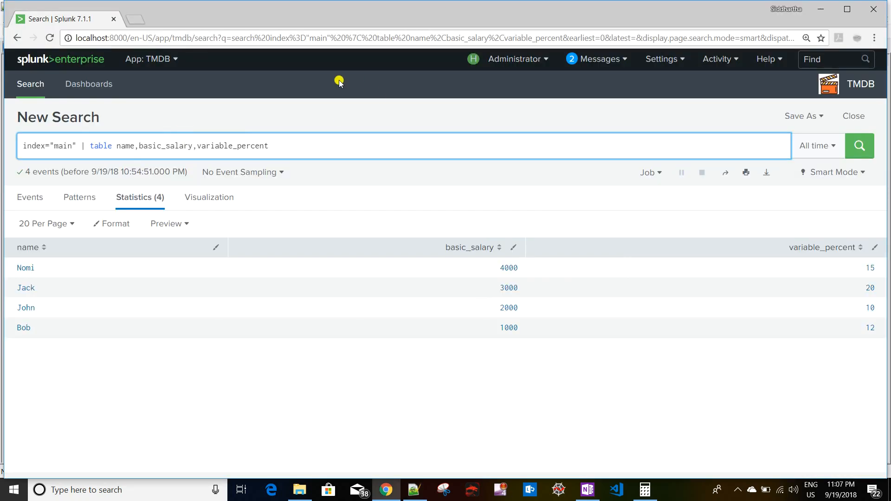
left_click(675, 65)
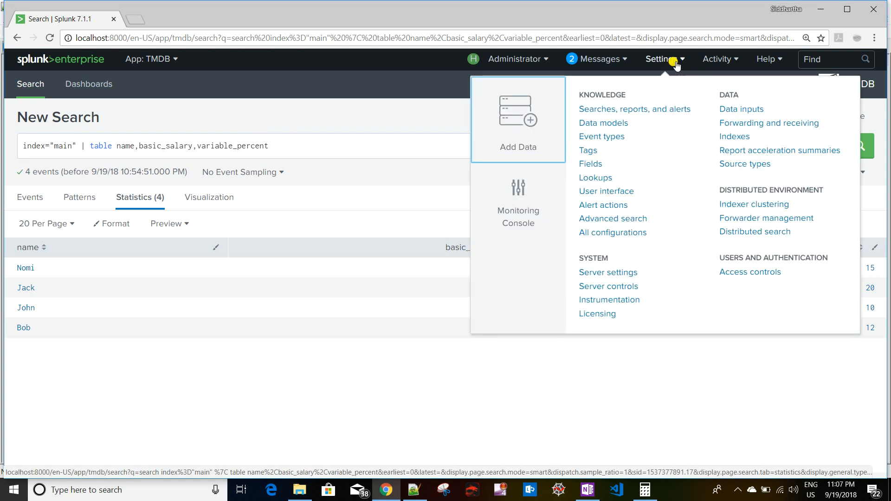
right_click(601, 218)
left_click(624, 227)
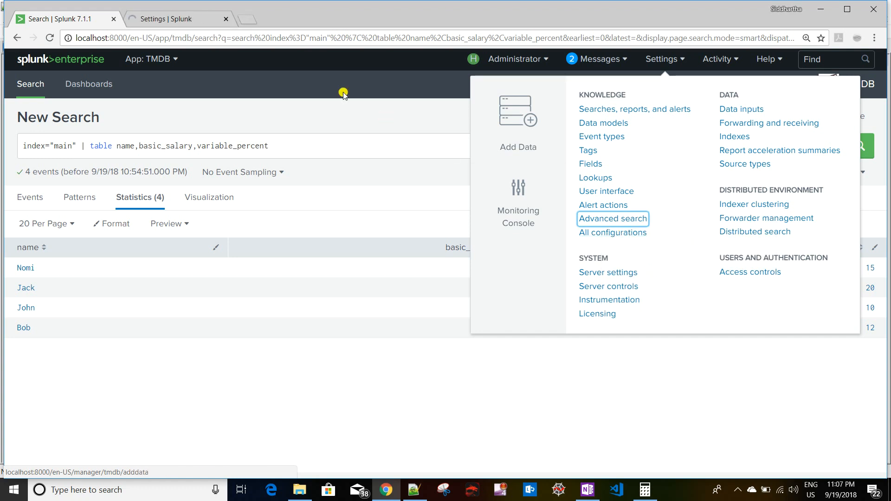
left_click(162, 17)
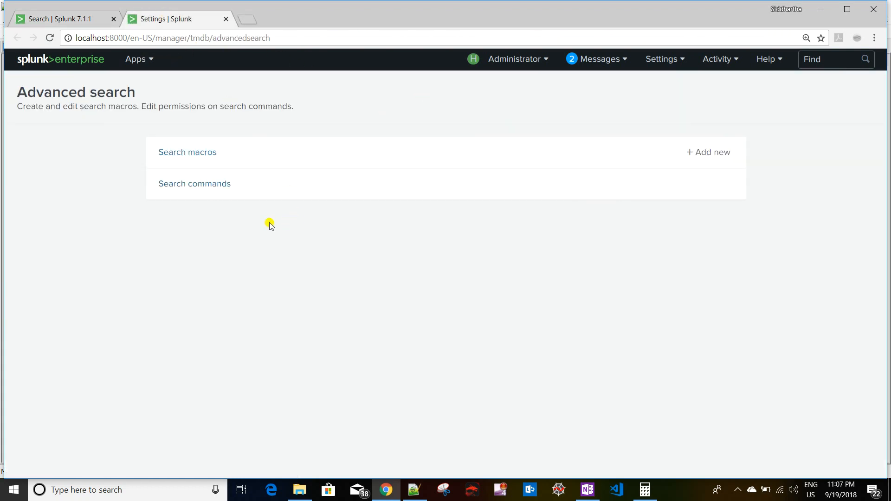
left_click(181, 159)
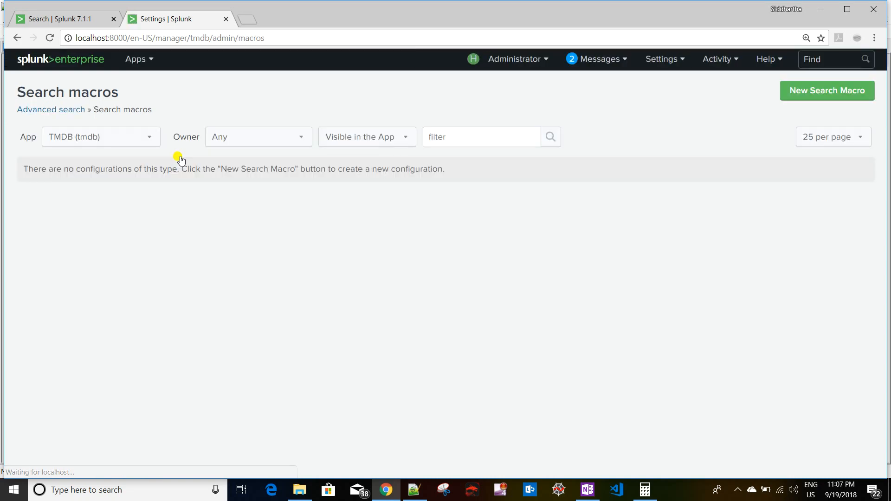
- Create a new search macro in the TMDB app and name it total_salary
left_click(81, 138)
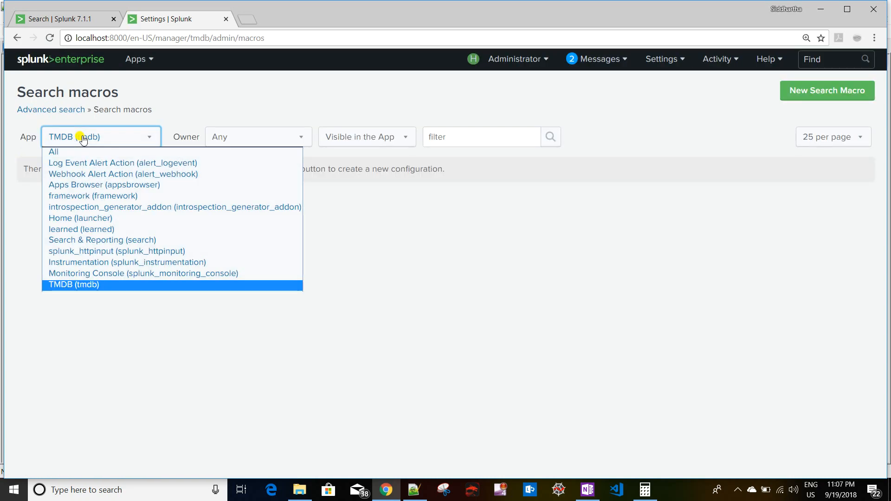
left_click(81, 138)
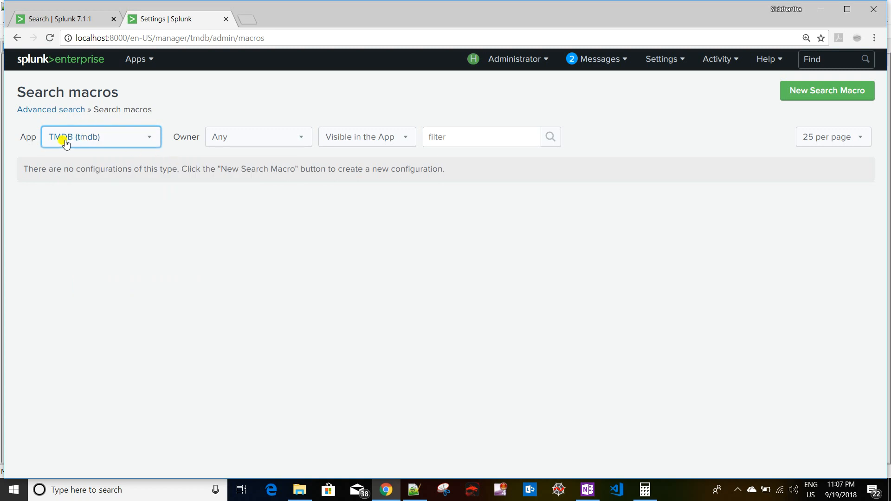
left_click(825, 98)
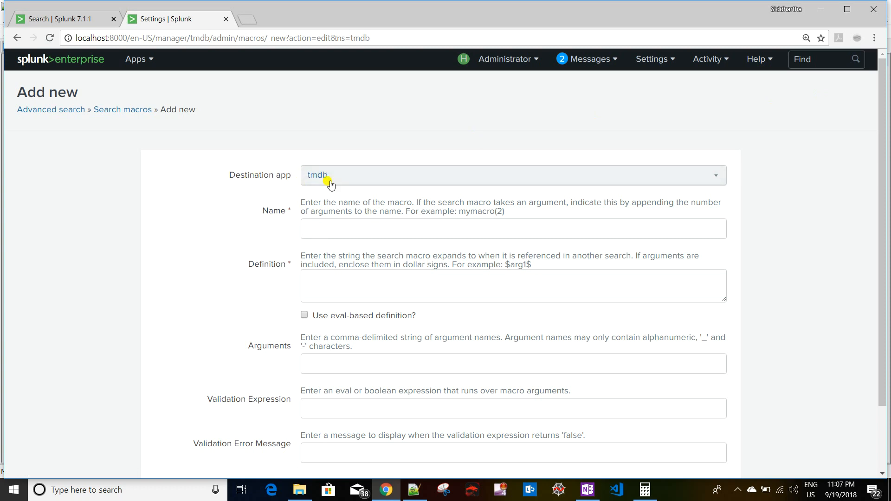
left_click(331, 229)
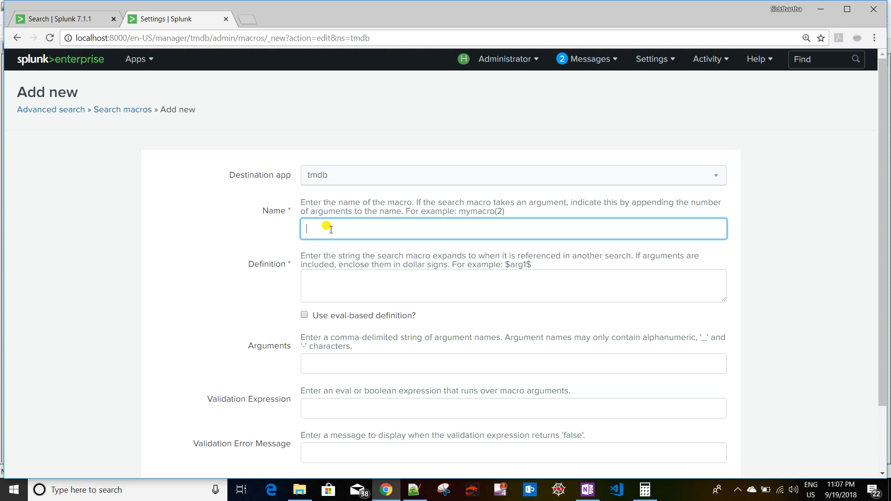
type("total")
type("alary")
- Begin the macro definition with "eval total_salary ="
left_click(345, 293)
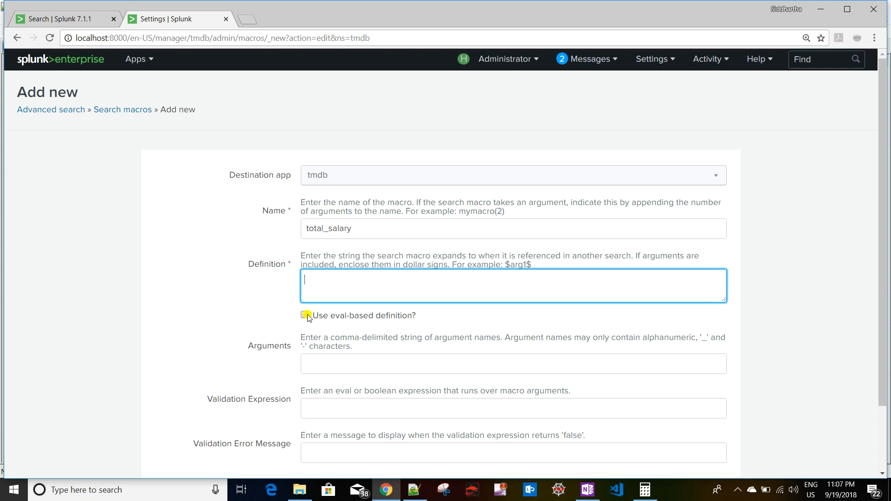
left_click(355, 285)
type("eval toataal_salary =")
left_click(86, 20)
left_click(369, 192)
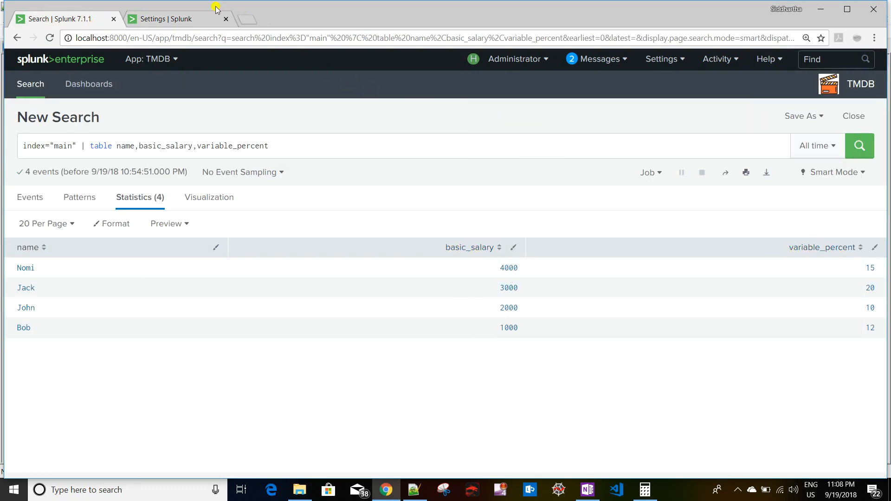
left_click(174, 18)
left_click(336, 365)
left_click(70, 18)
left_click_drag(440, 254, 493, 253)
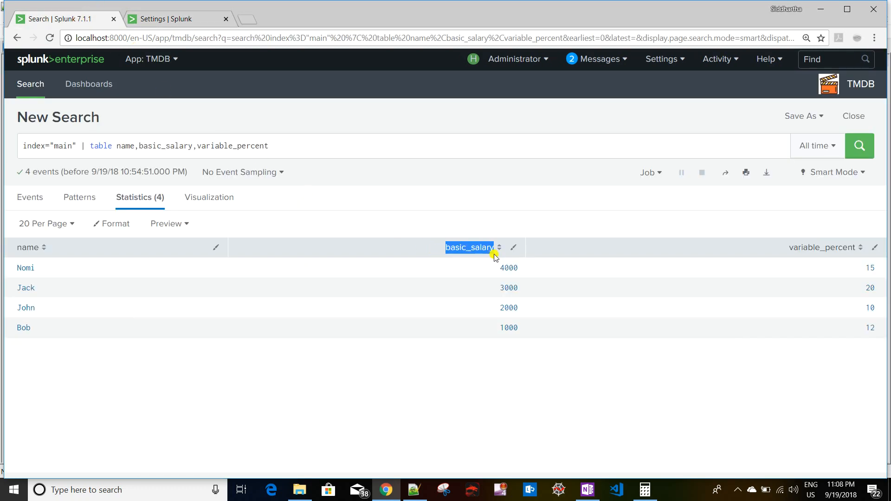
left_click(184, 20)
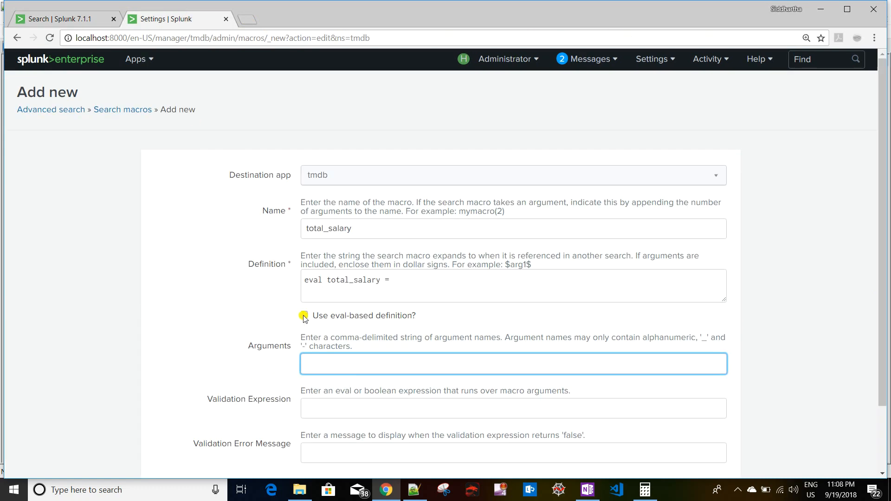
left_click(322, 365)
type("index=\"main\" | table name,basic_salary,variable_percent")
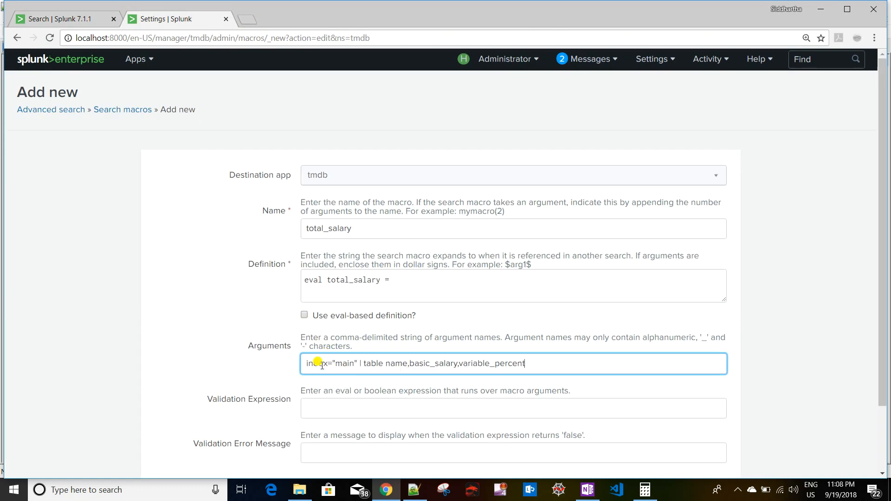
key("ctrl+z")
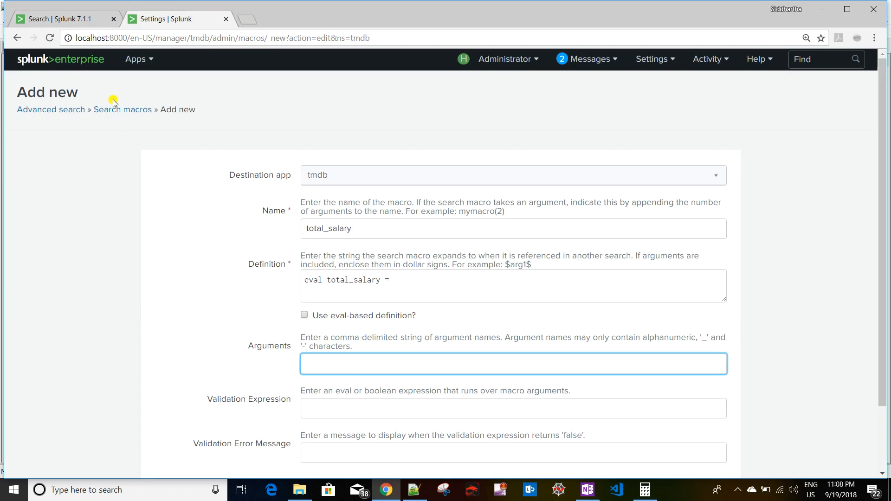
- Copy basic_salary,variable_percent from the search query into the macro's Arguments
left_click(86, 19)
left_click_drag(442, 248, 481, 247)
left_click_drag(139, 147, 280, 149)
key("ctrl+c")
left_click(175, 19)
key("ctrl+v")
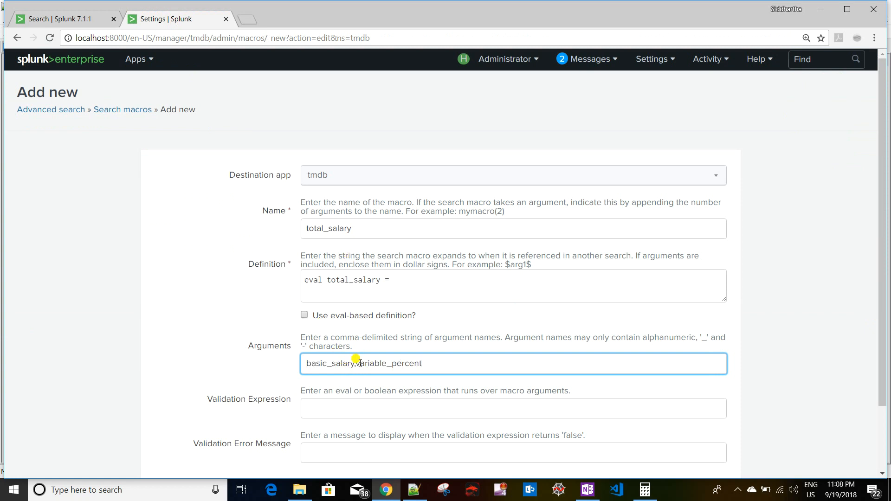
- Append the argument count (2) to the macro name, making it total_salary(2)
double_click(315, 363)
double_click(386, 363)
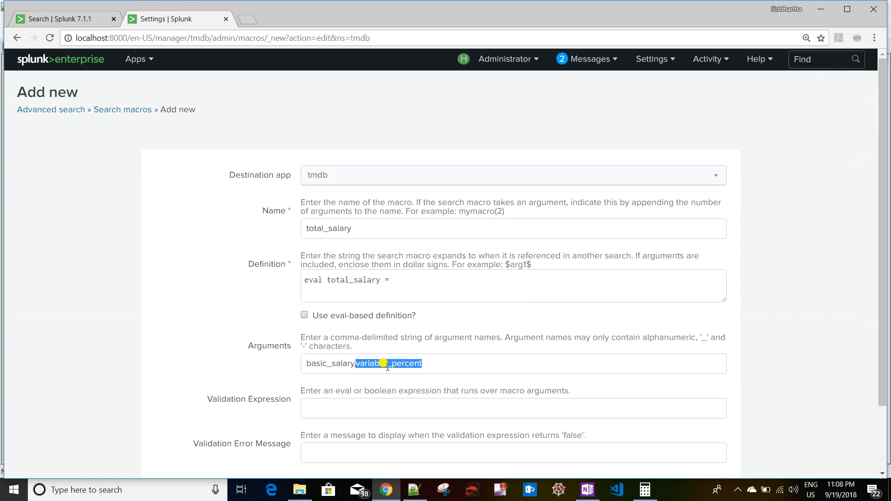
left_click(361, 230)
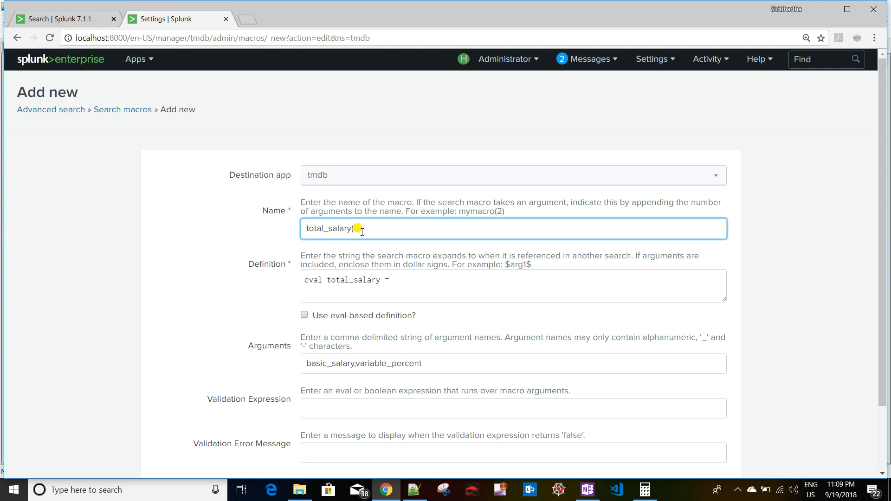
type("(2)")
- Extend the macro definition with "$basic_salary$ + ($basic_salary$ *", reusing the first argument's name
left_click(408, 280)
left_click(307, 363)
left_click_drag(306, 364, 354, 364)
key("ctrl+c")
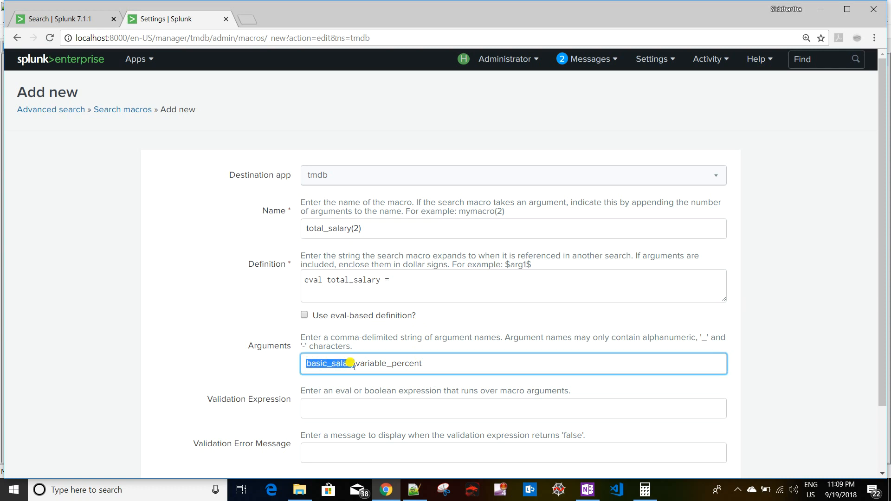
left_click(411, 280)
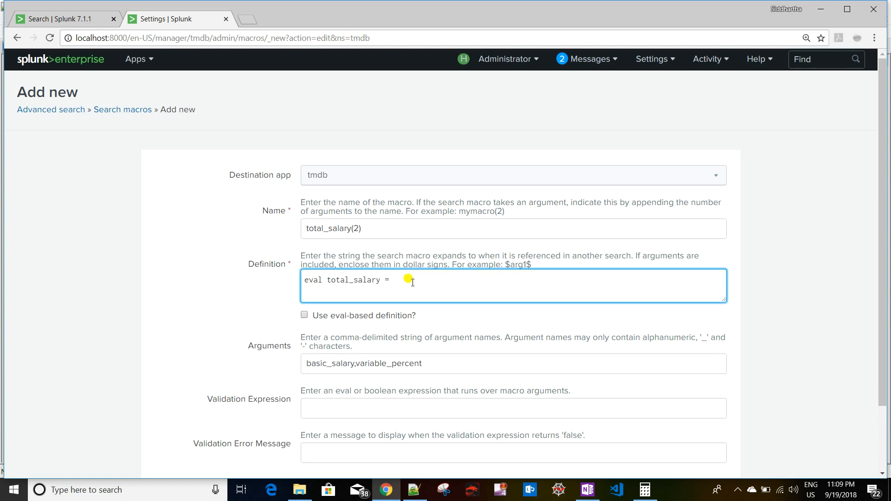
key("ctrl+v")
left_click_drag(394, 280, 454, 280)
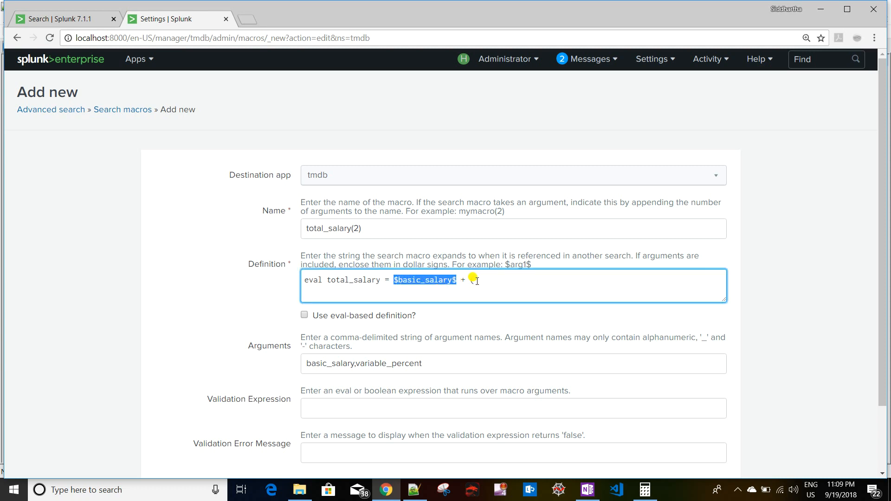
left_click(505, 279)
type("$basic_salary$")
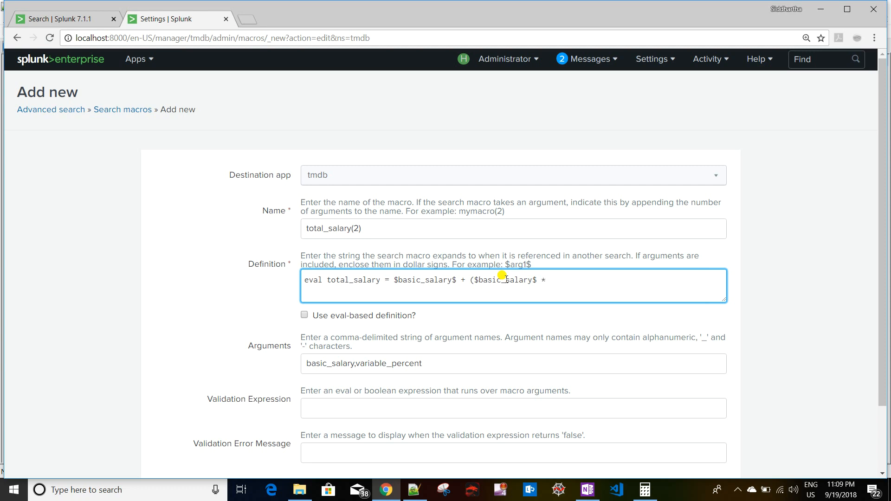
- Complete the macro definition with "$variable_percent$)/100", copying the second argument's name
double_click(396, 366)
key("ctrl+c")
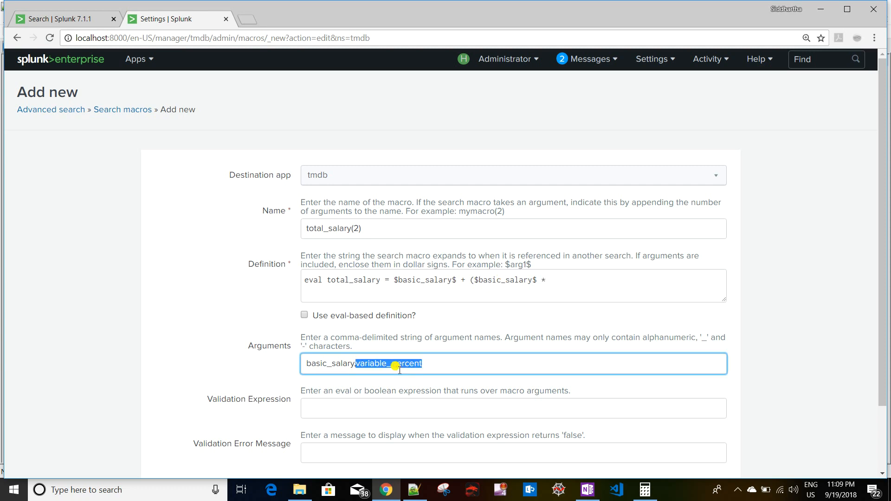
left_click(583, 289)
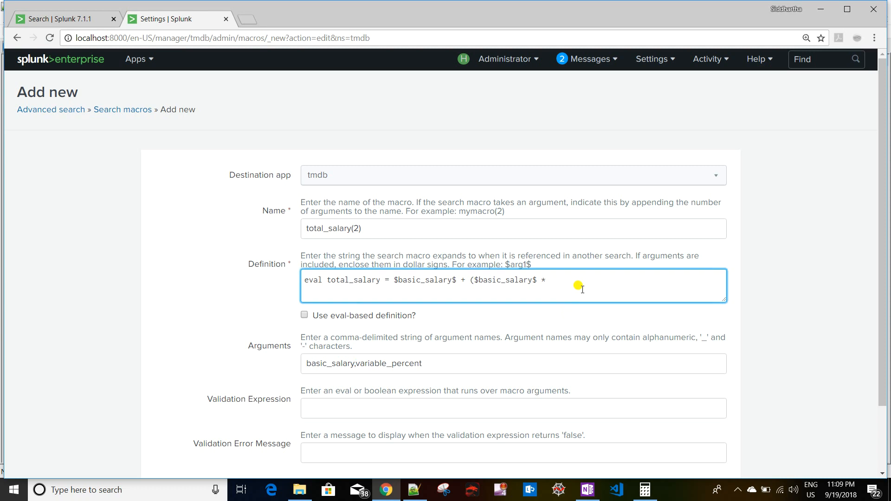
type("* $")
key("ctrl+v")
type("$)/100")
- Review the macro's name, definition and arguments, and save the total_salary(2) macro
scroll(427, 320, "down", 2)
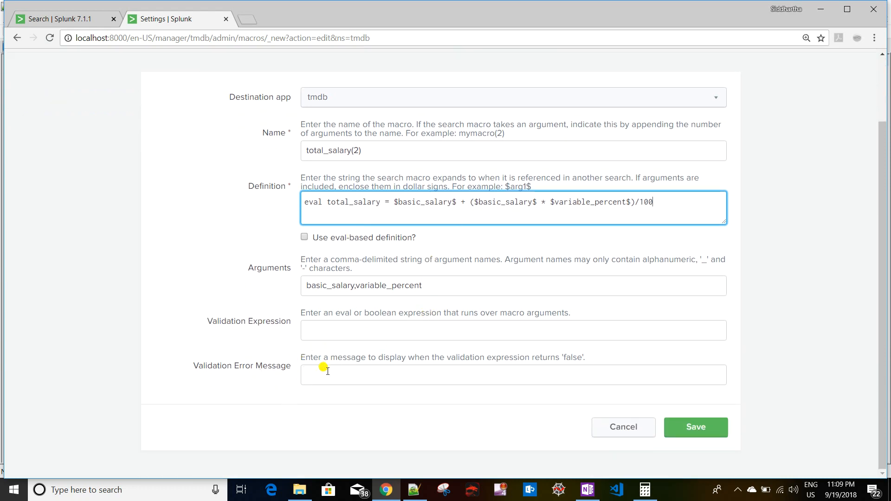
scroll(364, 351, "up", 1)
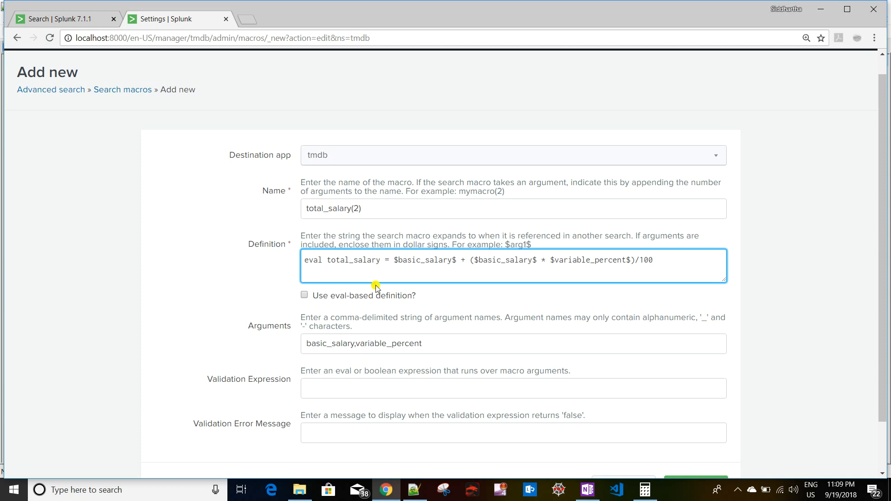
scroll(376, 299, "down", 1)
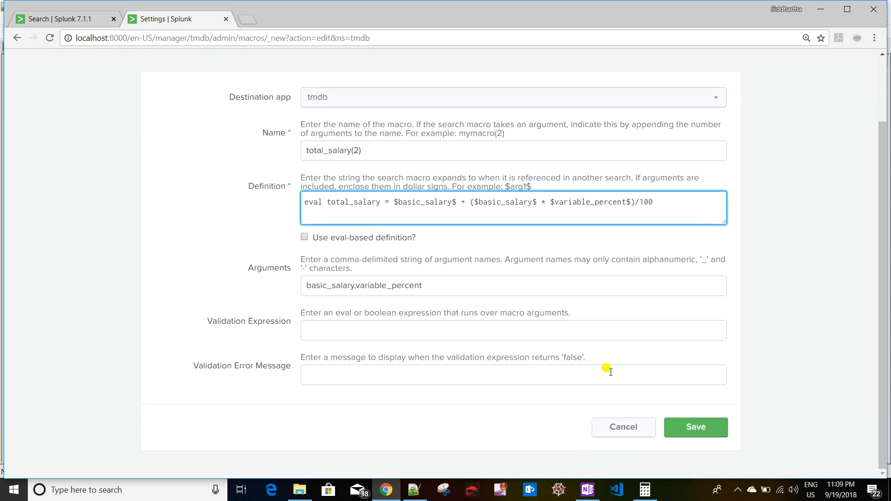
left_click(696, 430)
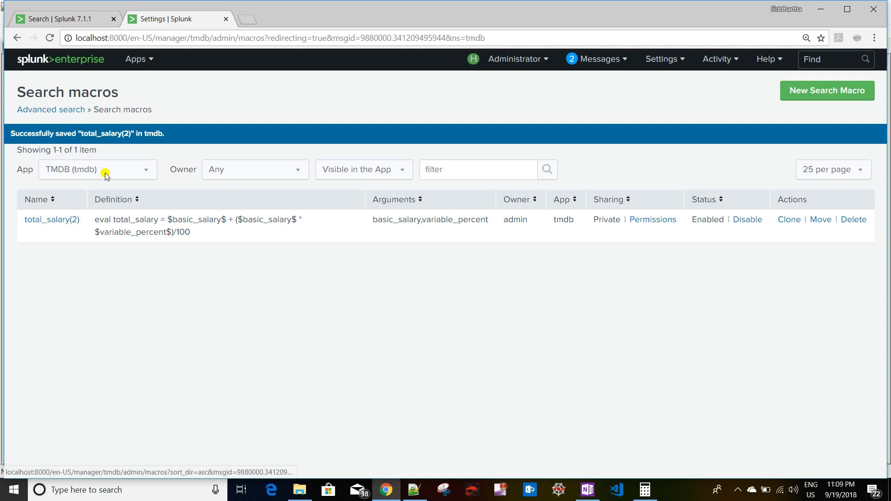
- Append a pipe, a backtick and "total_salary(" to the existing search, copying the macro name from the saved macro
left_click(78, 19)
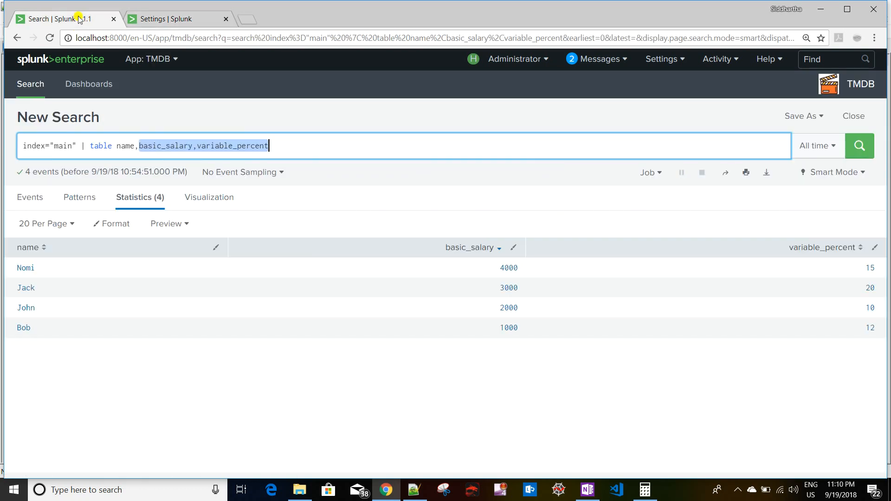
left_click(319, 144)
type("| ")
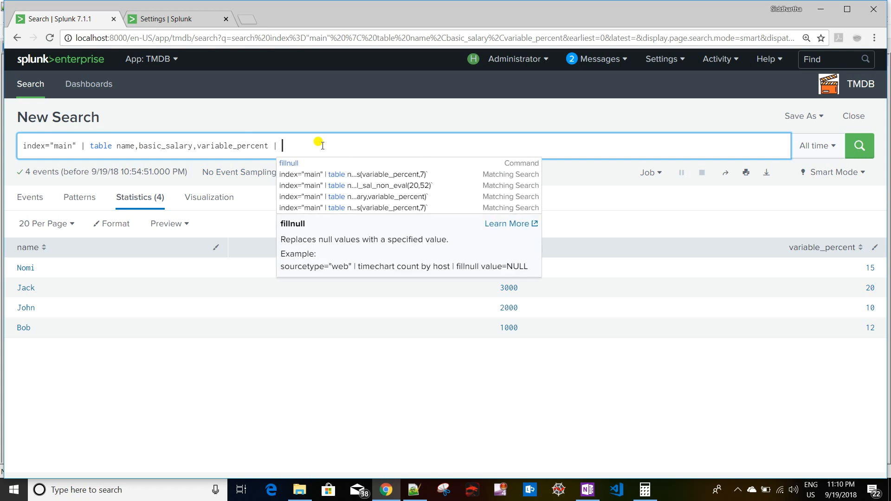
type("`")
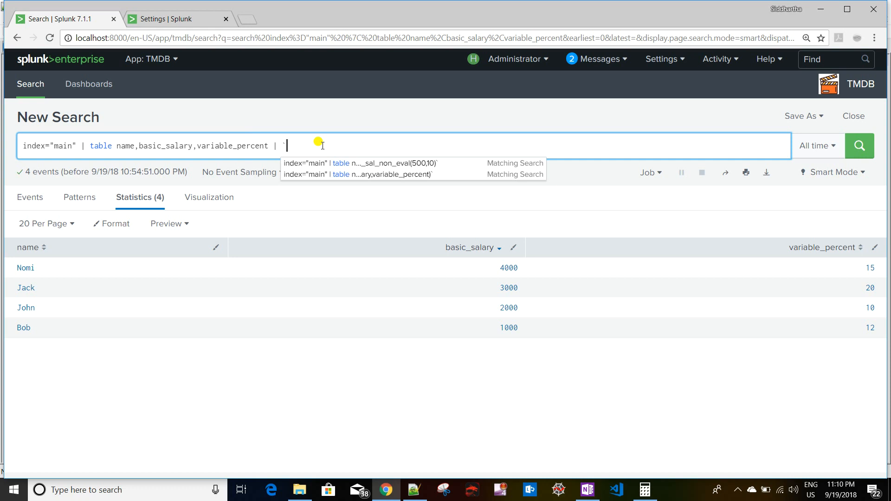
left_click(192, 18)
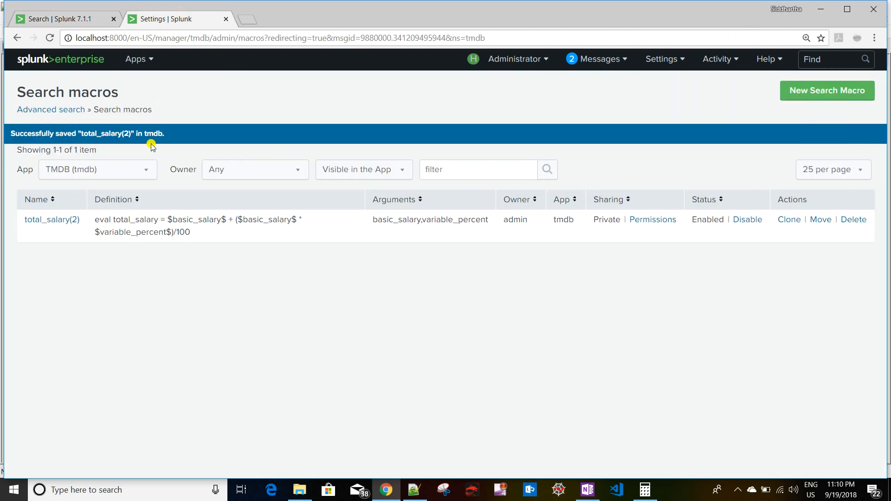
left_click_drag(22, 220, 70, 225)
key("ctrl+c")
left_click(64, 18)
key("ctrl+v")
type("(")
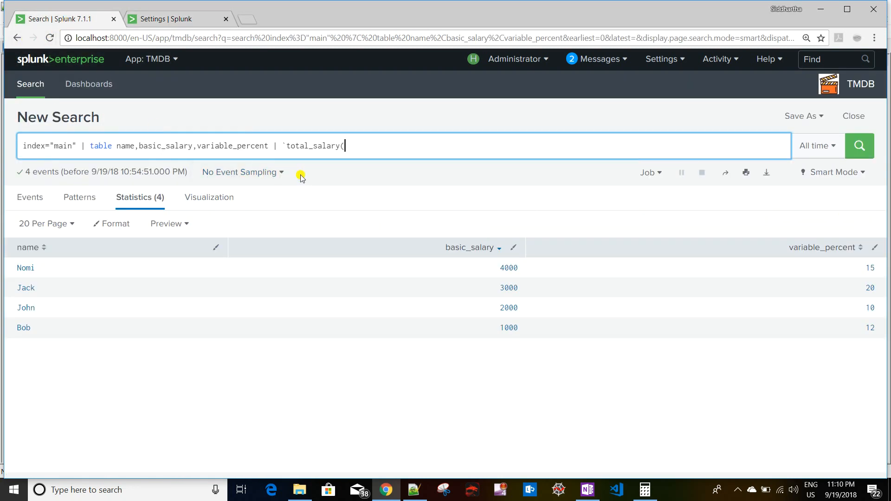
- Complete the macro call with the arguments basic_salary,variable_percent copied from the table command, plus the closing parenthesis and backtick
left_click(139, 147)
left_click(268, 146, "shift")
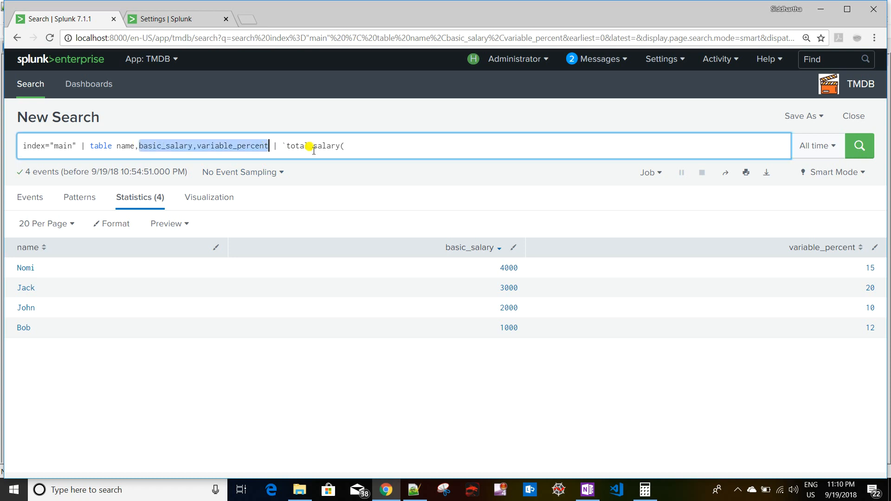
key("ctrl+c")
left_click(364, 148)
key("ctrl+v")
type(")")
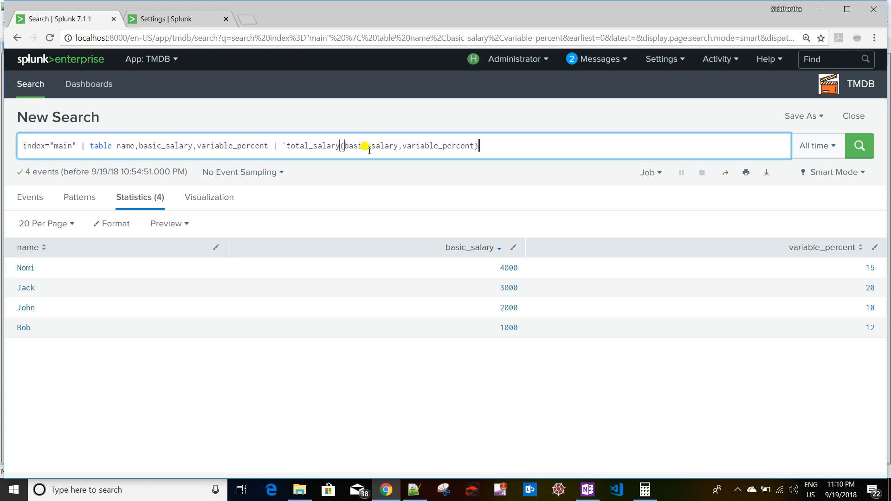
type("`")
- Compare the arguments in the macro call with the Arguments and Definition of the total_salary(2) macro
double_click(369, 146)
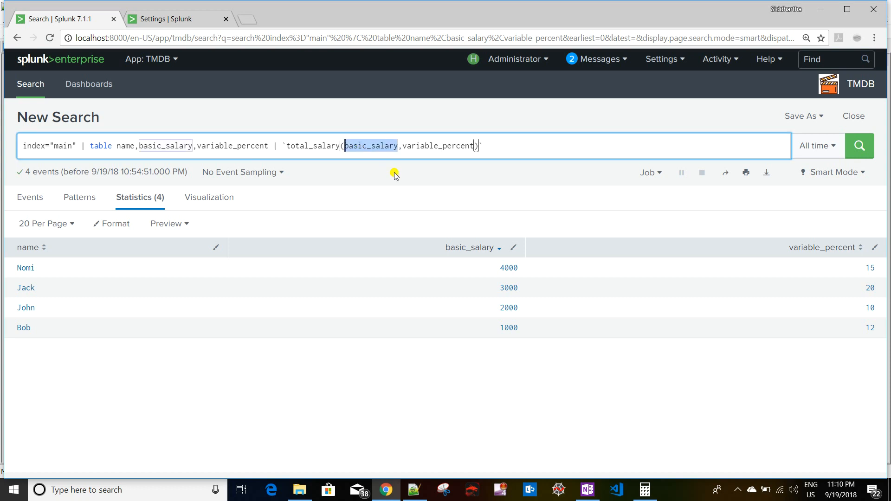
double_click(454, 145)
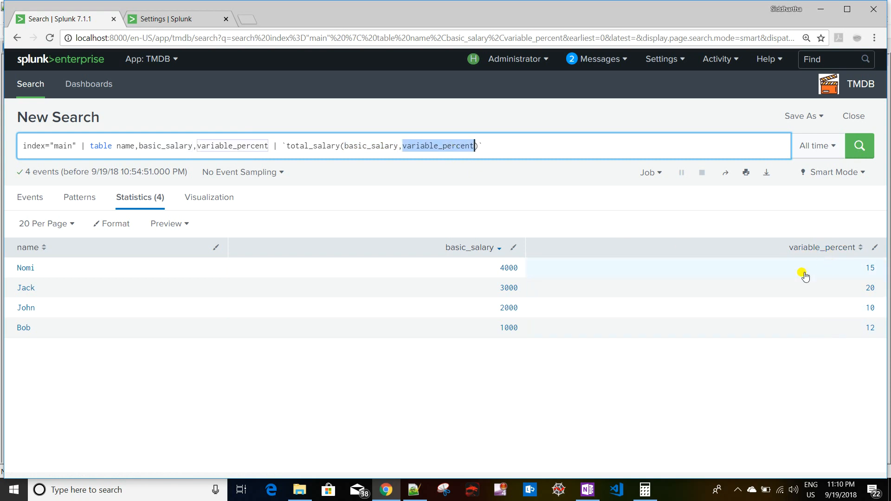
left_click(175, 21)
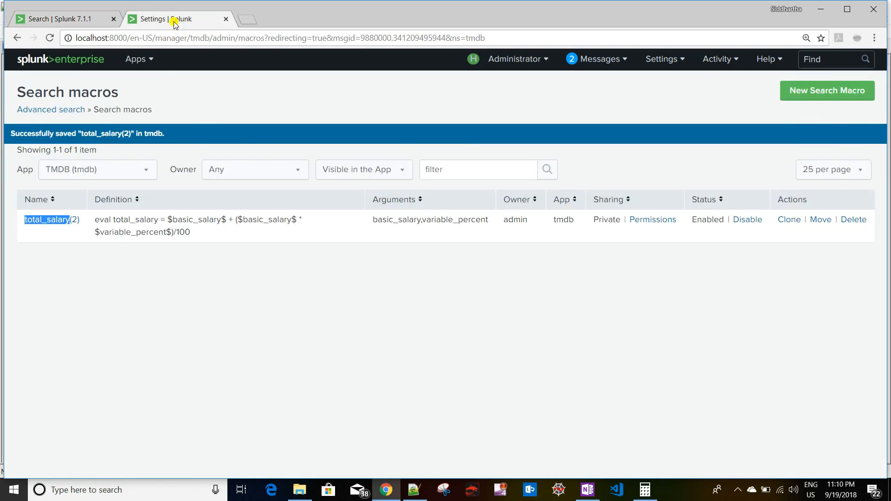
left_click(69, 219)
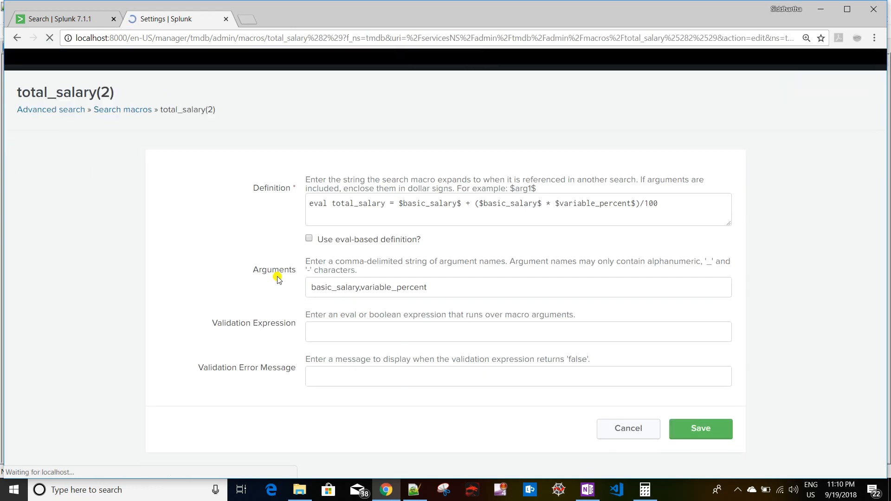
left_click(331, 287)
left_click_drag(354, 287, 291, 287)
left_click(355, 289)
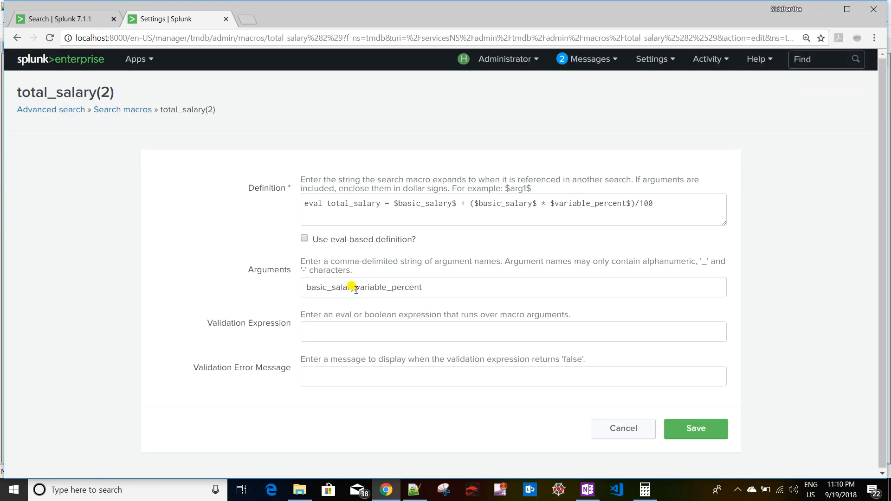
left_click_drag(356, 290, 445, 290)
left_click(446, 290)
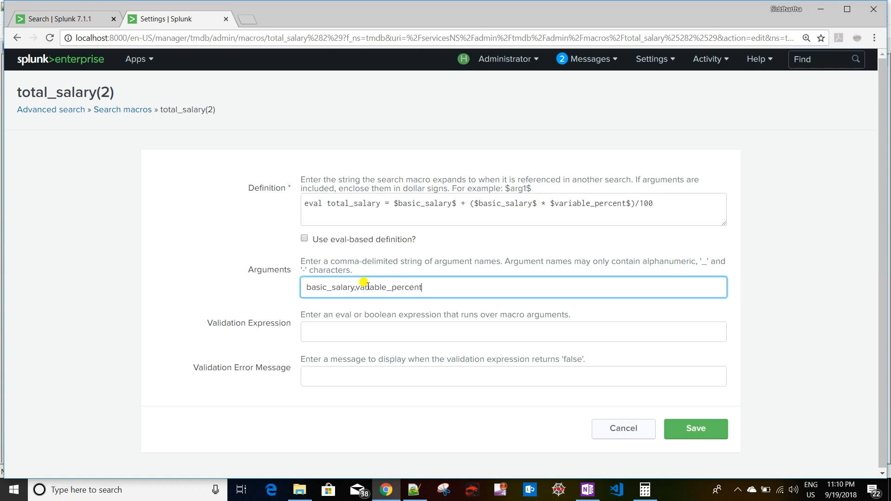
double_click(426, 205)
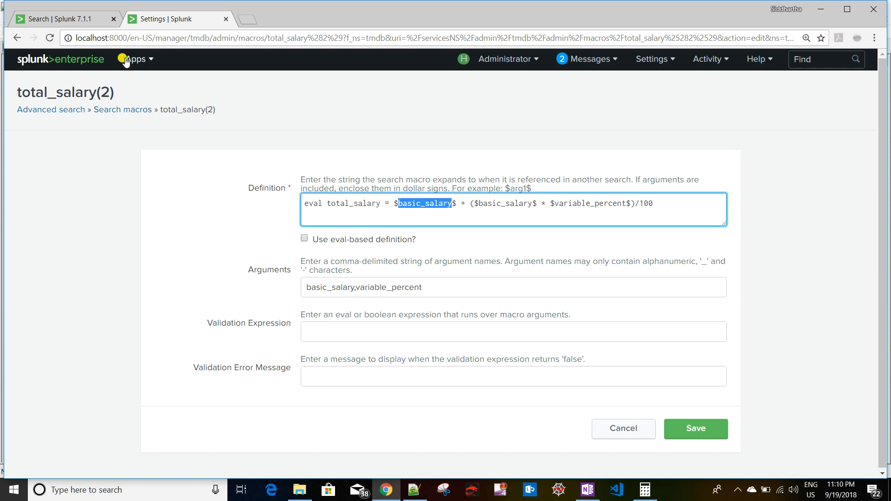
- Run the search that pipes the table into the total_salary macro
left_click(77, 21)
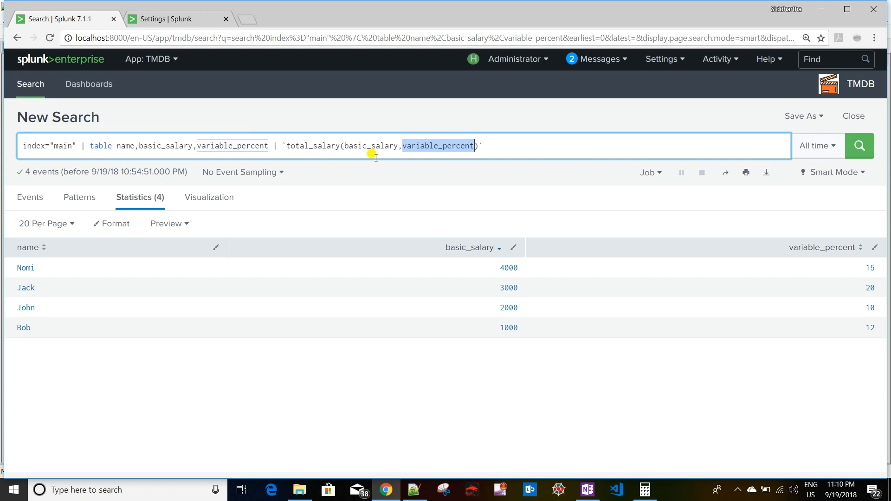
left_click(514, 146)
key("Return")
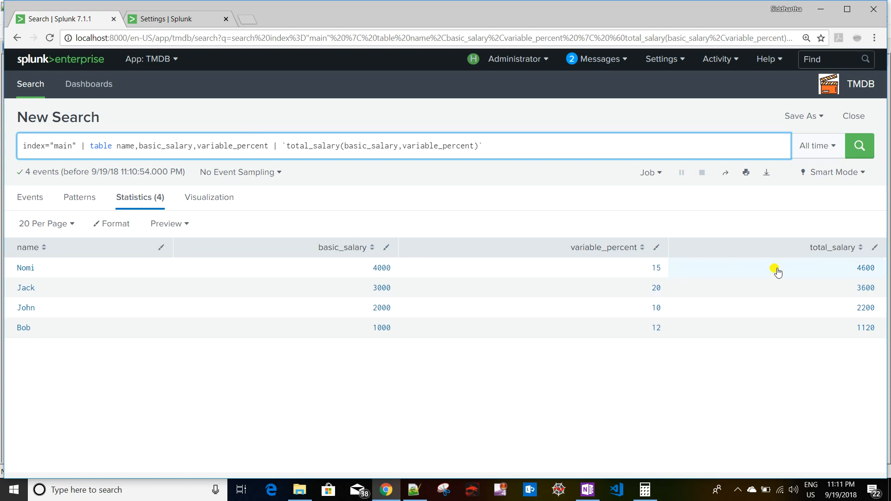
- Replace the macro call in the search with the full eval definition copied from the total_salary(2) macro
left_click(185, 22)
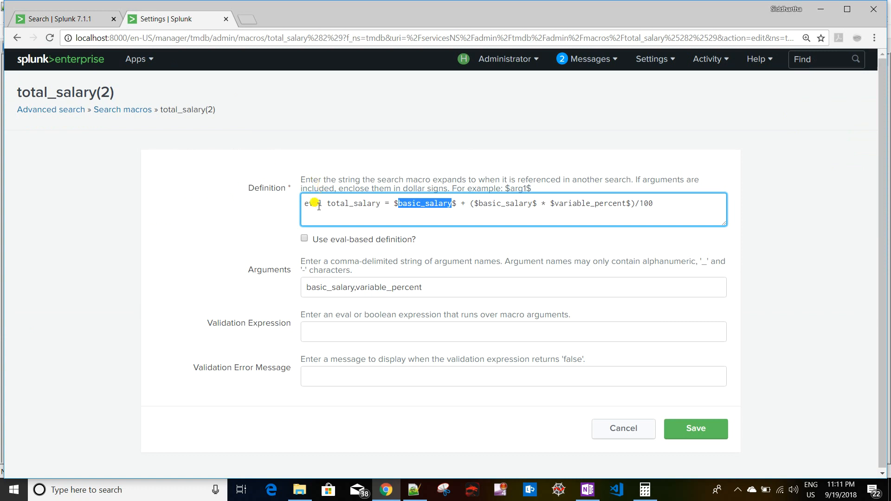
left_click_drag(302, 203, 668, 209)
key("ctrl+c")
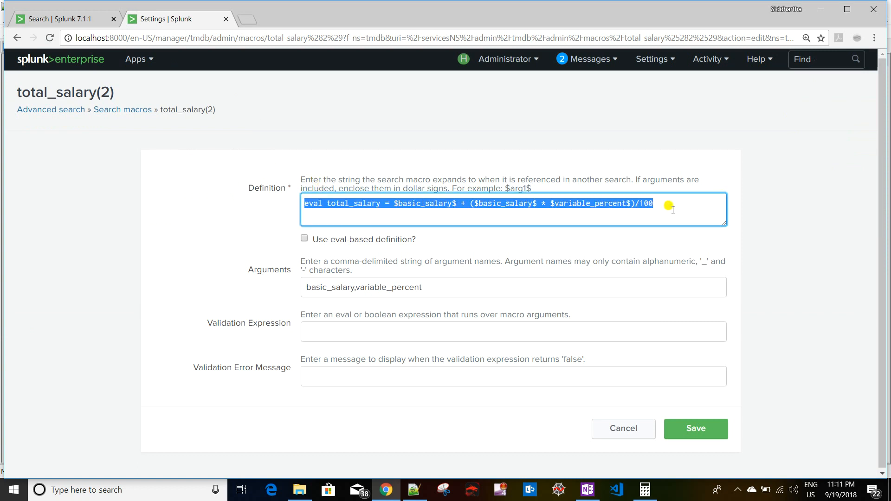
left_click(71, 20)
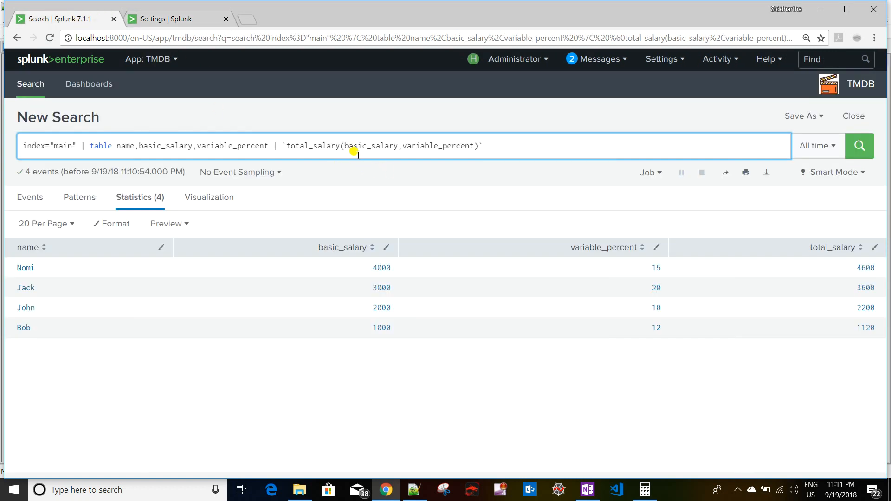
left_click_drag(283, 147, 504, 143)
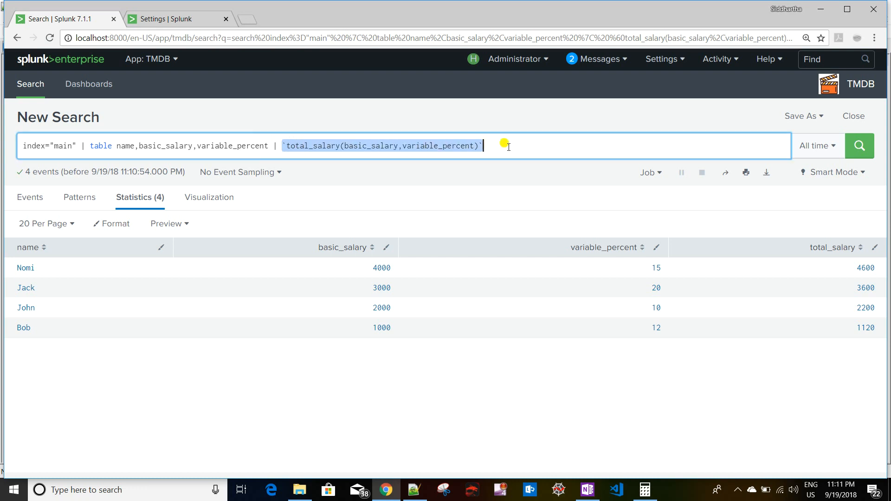
key("ctrl+v")
- Replace both $basic_salary$ placeholders in the eval expression with the field name basic_salary
double_click(170, 146)
key("ctrl+c")
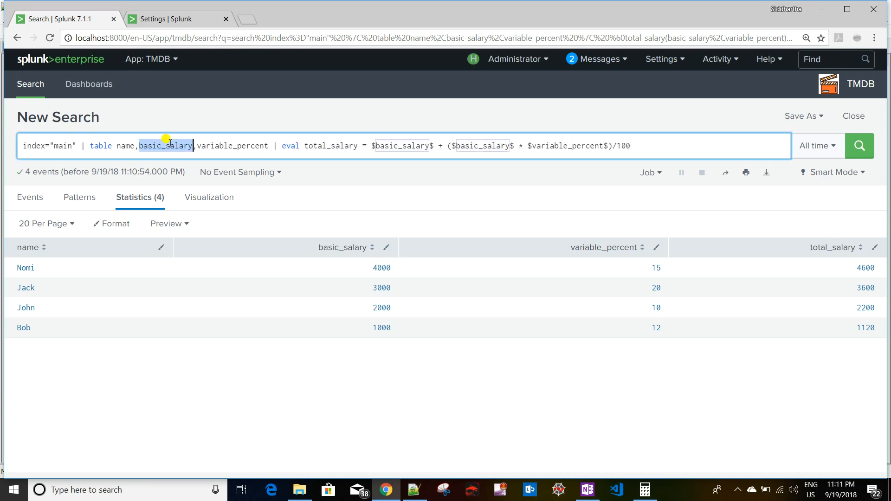
left_click_drag(433, 145, 371, 145)
key("ctrl+v")
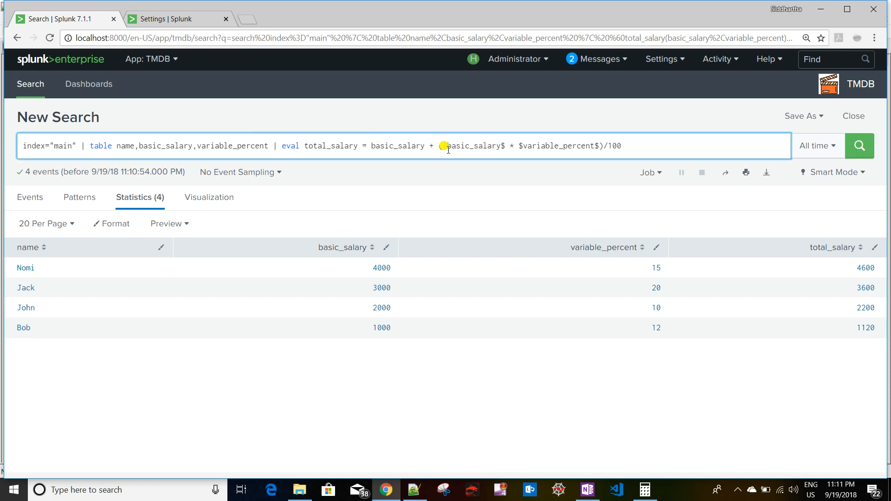
mouse_move(446, 146)
left_mouse_down()
mouse_move(506, 146)
mouse_move(442, 145)
left_mouse_up()
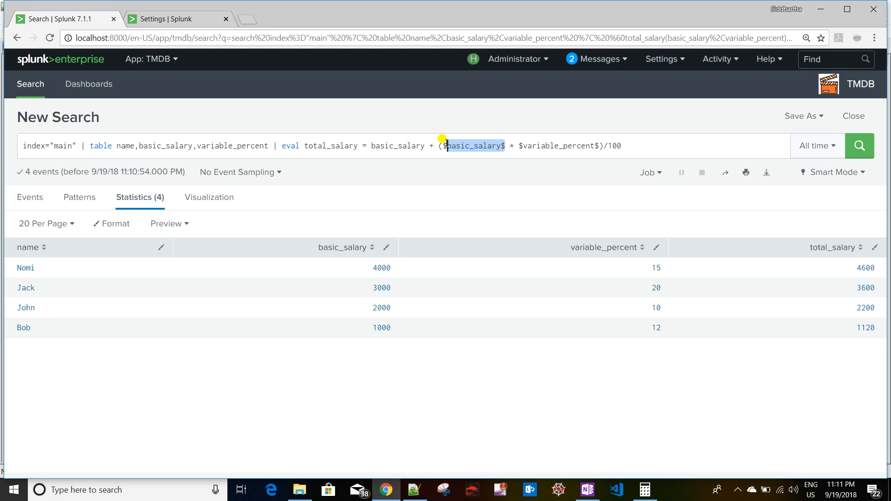
key("ctrl+v")
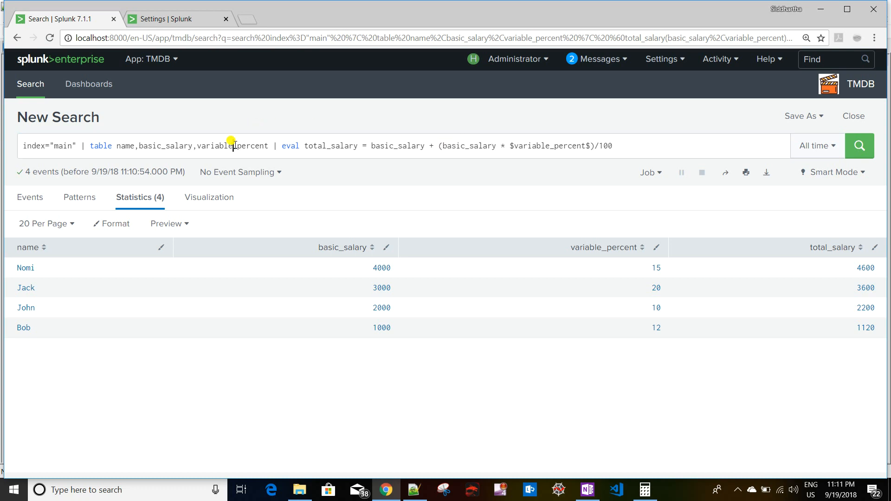
- Replace the $variable_percent$ placeholder with the field name variable_percent and run the expanded search
double_click(233, 145)
key("ctrl+c")
left_click_drag(511, 146, 590, 145)
key("ctrl+v")
key("Return")
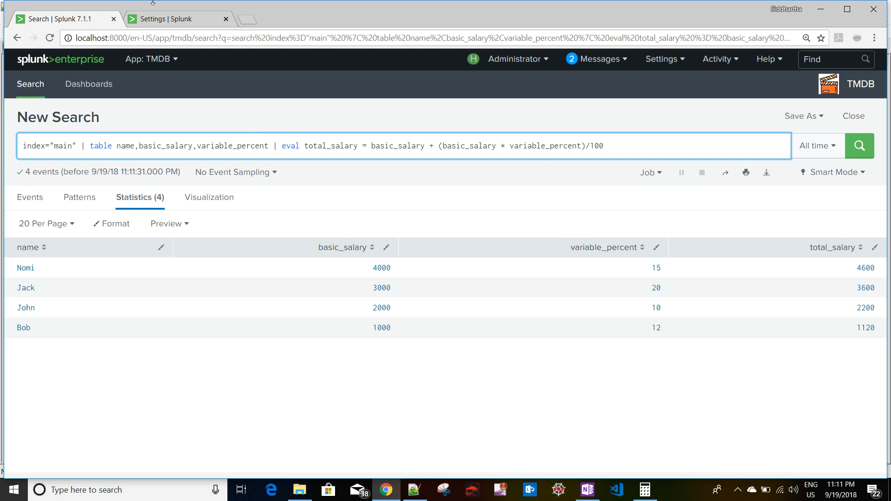
- Compare the macro's definition with the expanded eval clause in the search
left_click(168, 18)
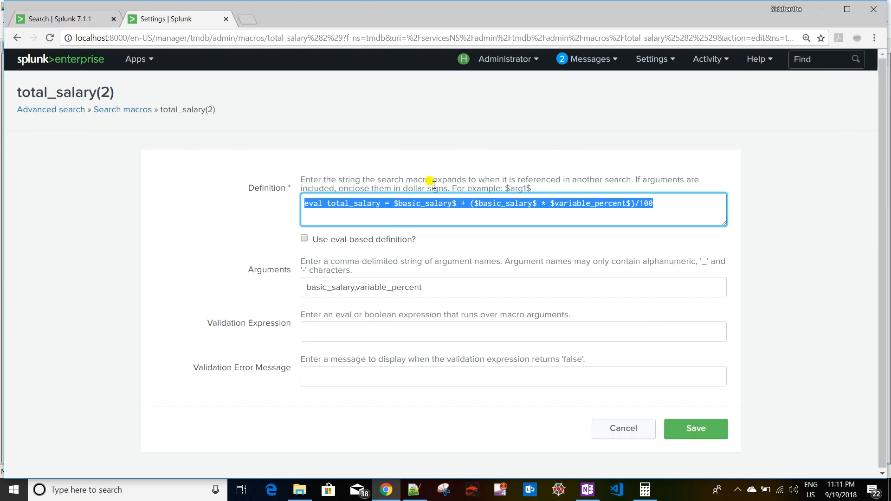
left_click(99, 23)
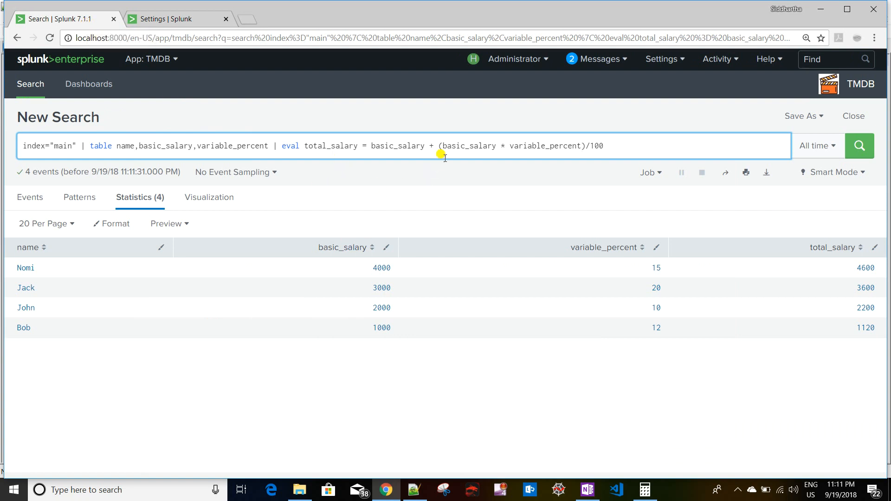
triple_click(622, 146)
left_click(625, 145)
left_click_drag(612, 143, 273, 144)
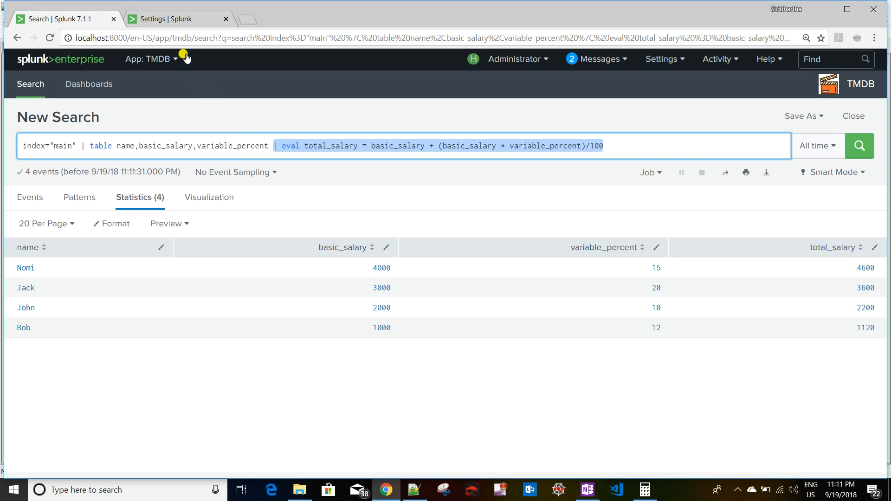
- Examine the macro's Validation Expression and Validation Error Message settings, and leave the macro without saving
left_click(180, 21)
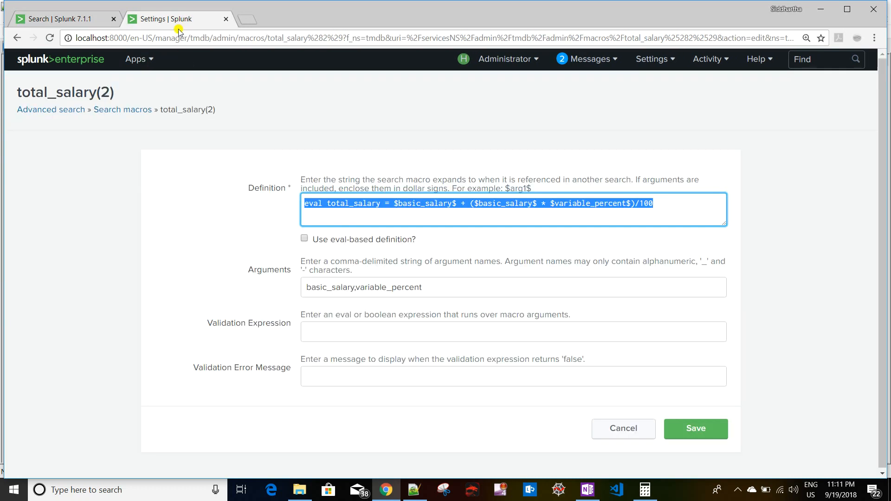
left_click(346, 335)
left_click(348, 372)
left_click(344, 338)
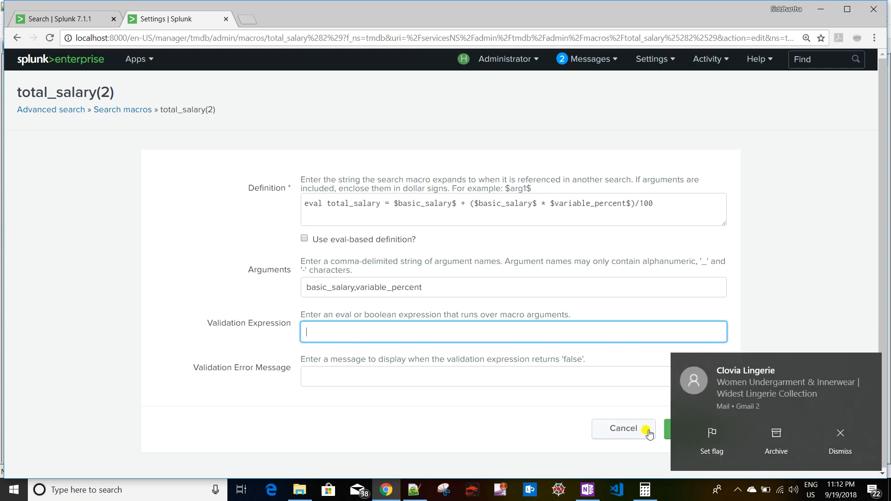
left_click(840, 446)
left_click(335, 377)
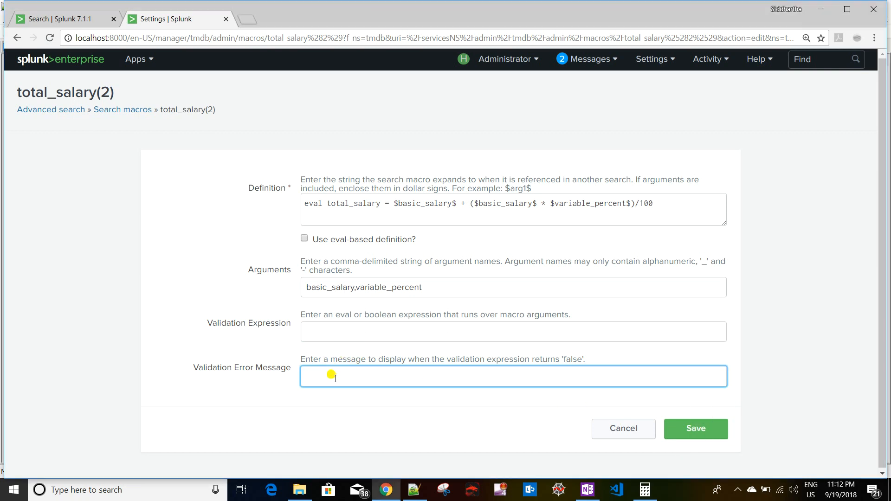
left_click(337, 330)
left_click(326, 381)
left_click(623, 429)
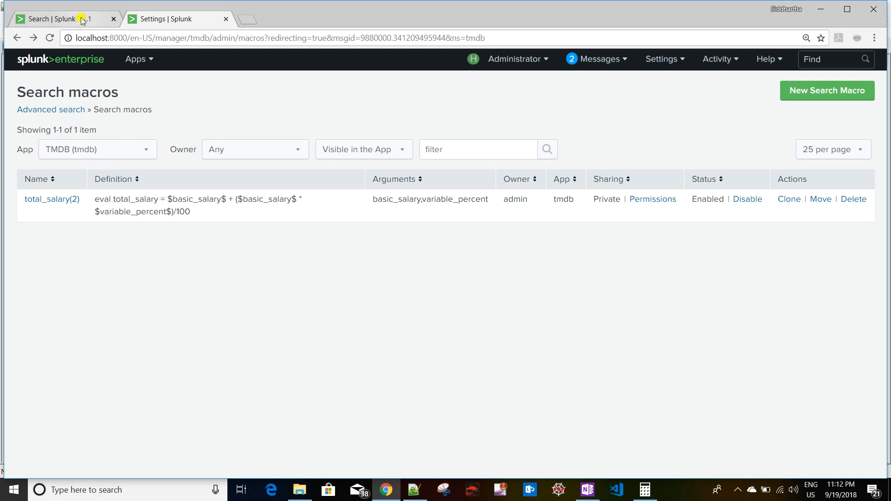
- Return to the search and review the expanded eval clause with its results
left_click(57, 20)
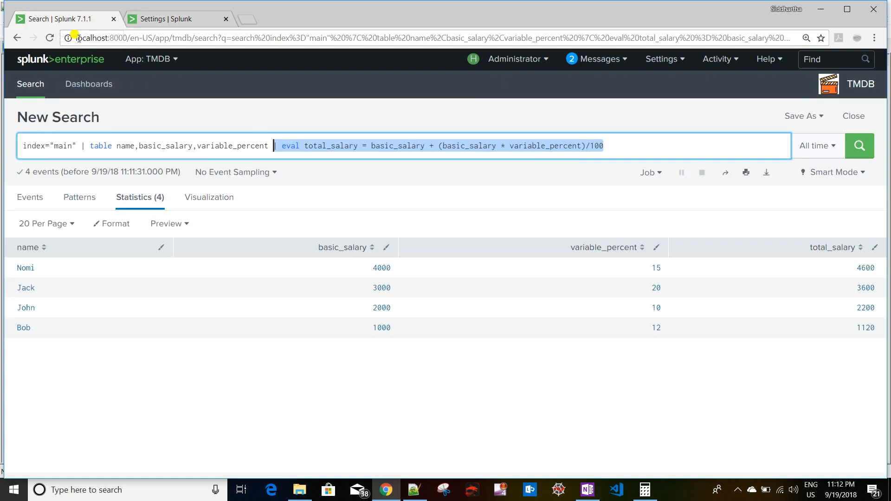
left_click(654, 143)
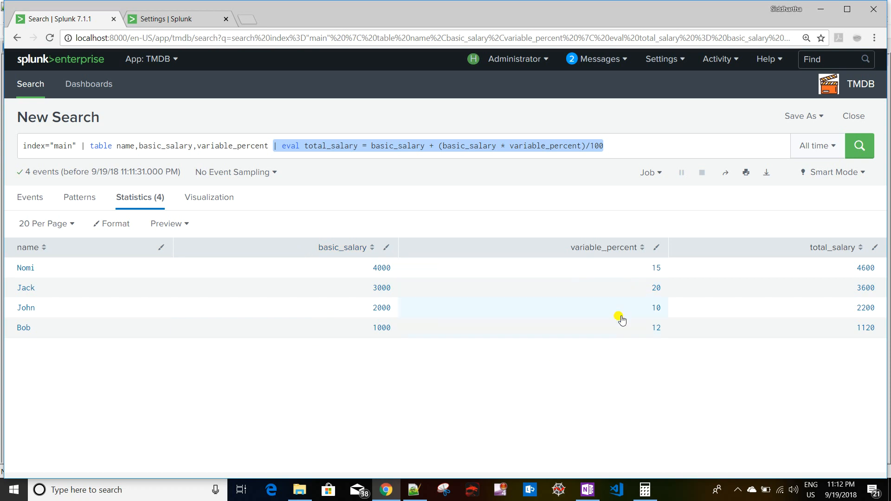
left_click(629, 144)
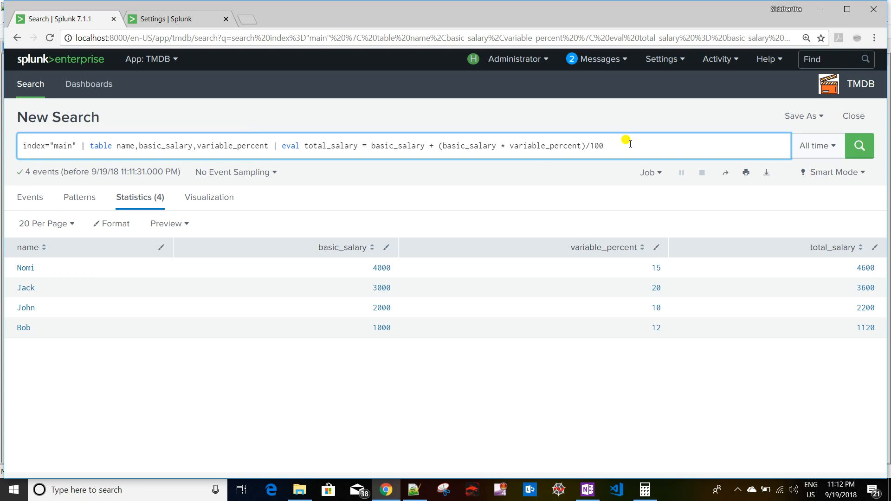
- Switch to Notepad++ and add the line "varibale% + 7" below the basic salary formula
left_click(414, 489)
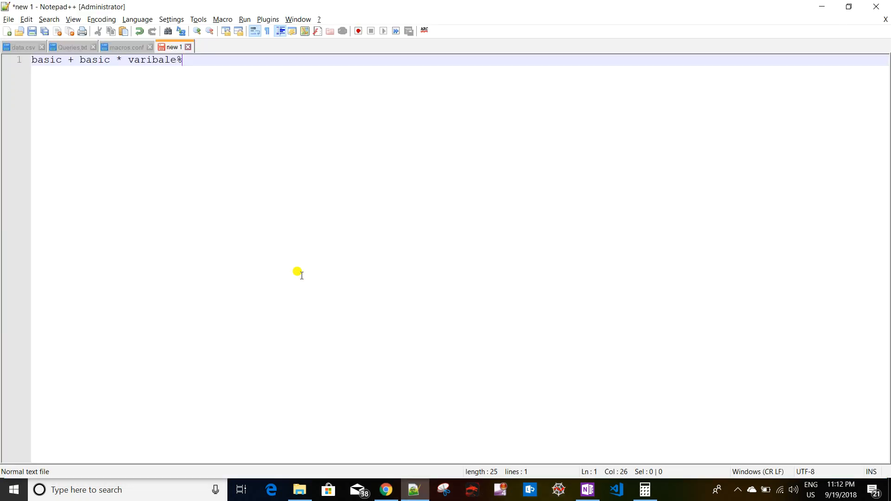
key("Return")
type("va")
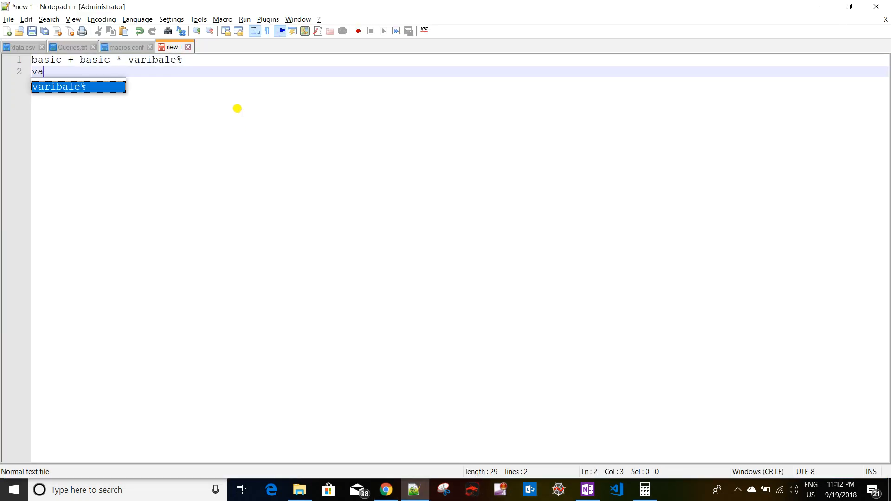
type("ribale% + ")
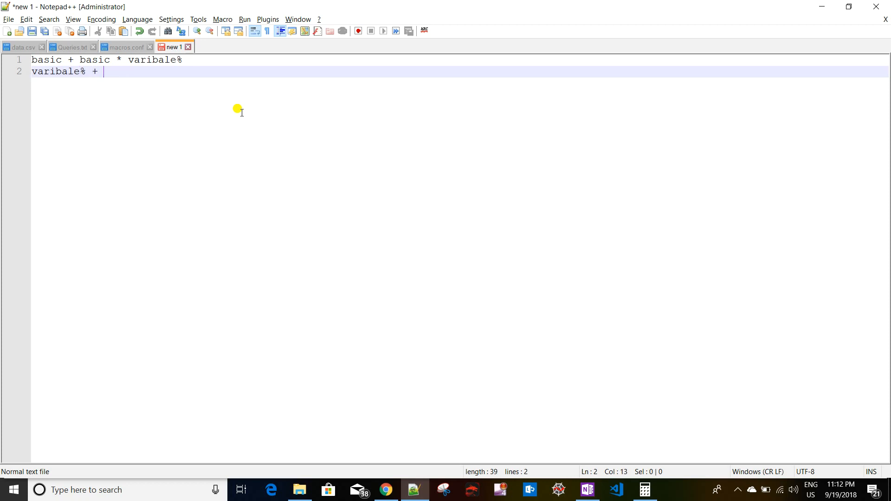
type("7")
- Return to Splunk's search macro list in the browser and start a new macro named bonus
key("alt+Tab")
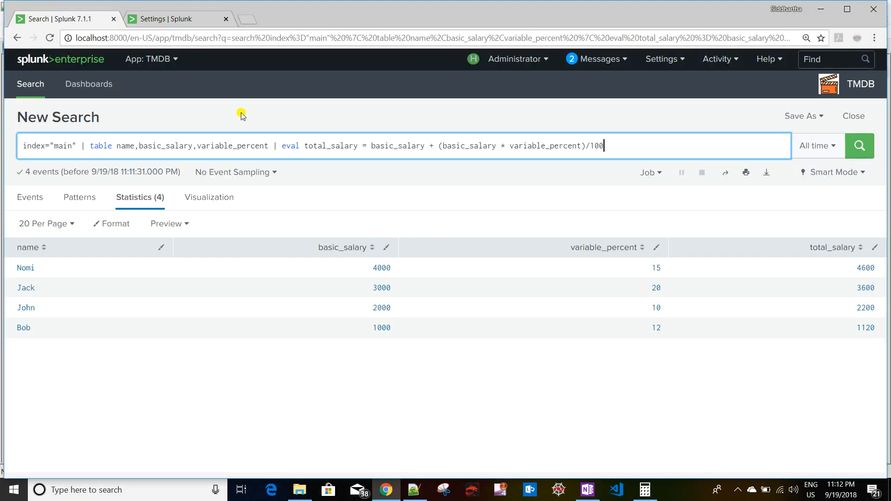
left_click(172, 19)
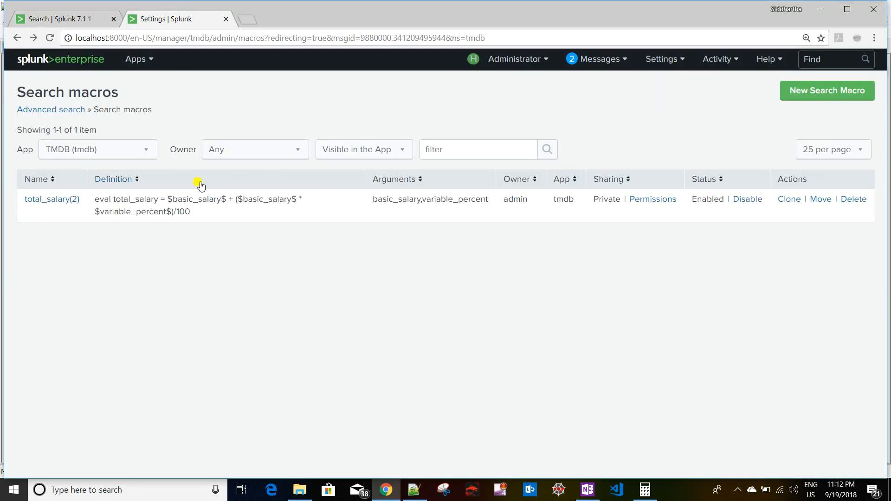
left_click(796, 91)
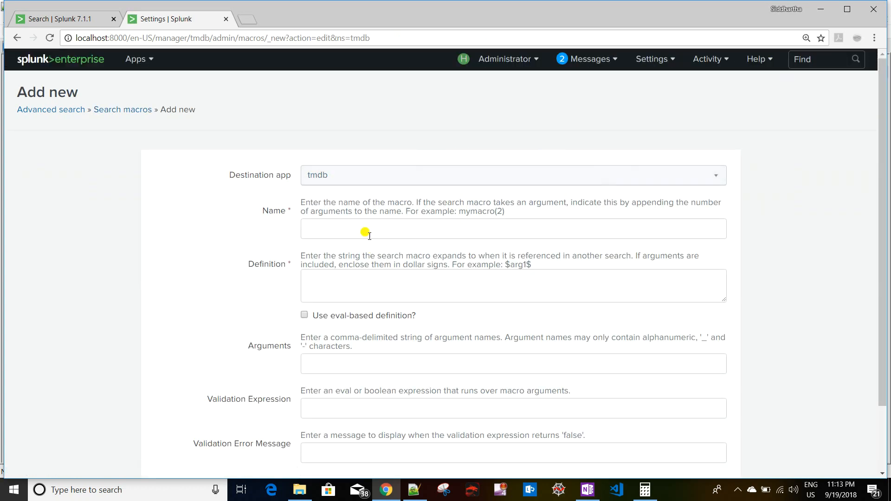
left_click(360, 223)
type("baonus")
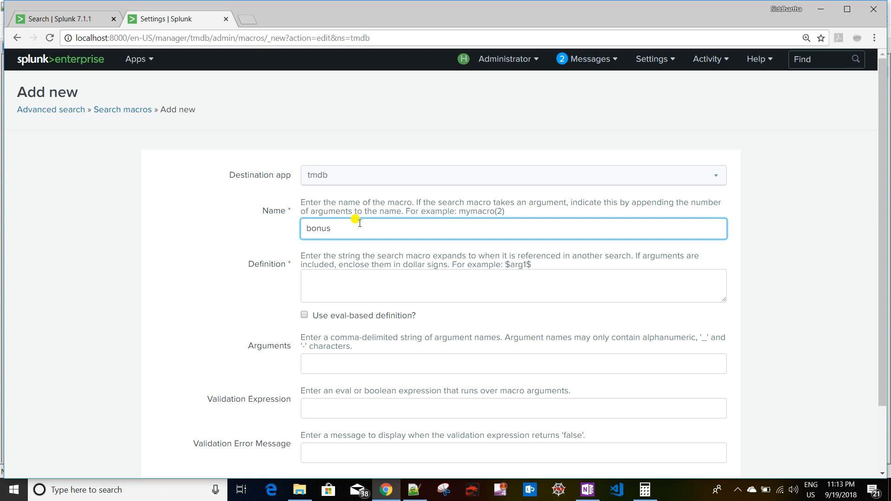
- Begin the bonus macro's definition with "eval bonus="
left_click(357, 284)
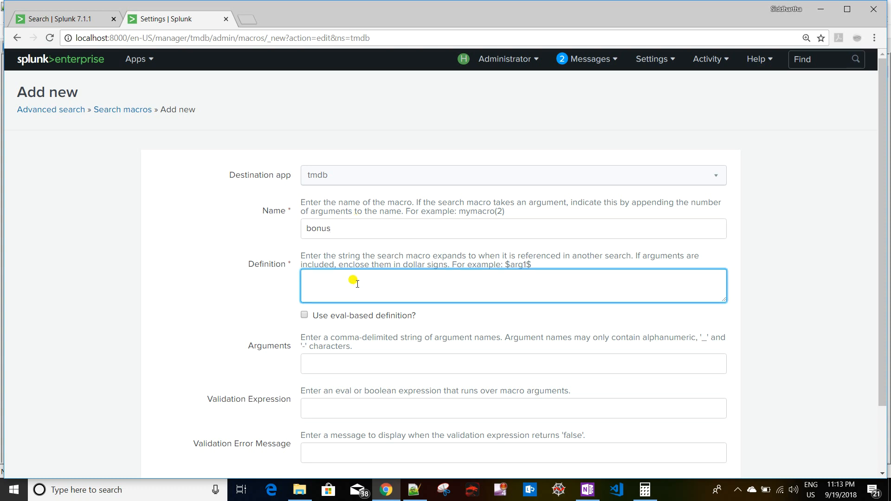
type("eval")
key("BackSpace")
key("BackSpace")
type("bonus=")
- Copy the field name variable_percent from the search into the new macro's arguments
left_click(116, 26)
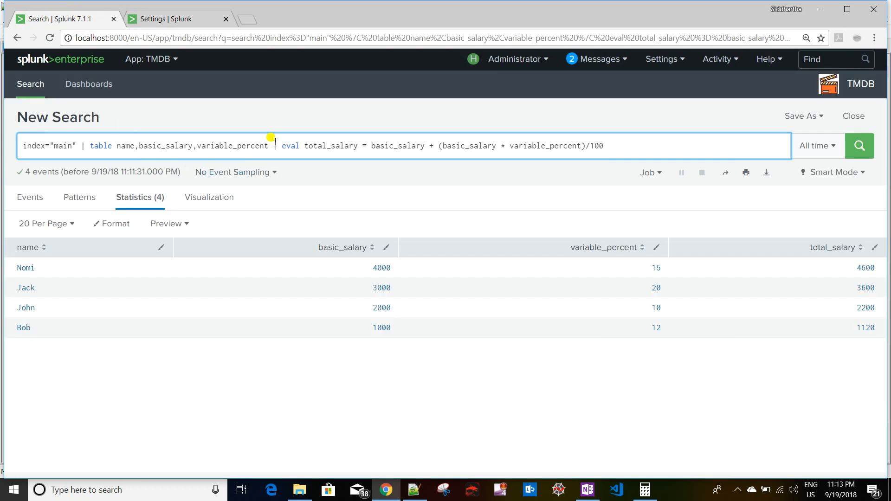
double_click(224, 144)
key("ctrl+c")
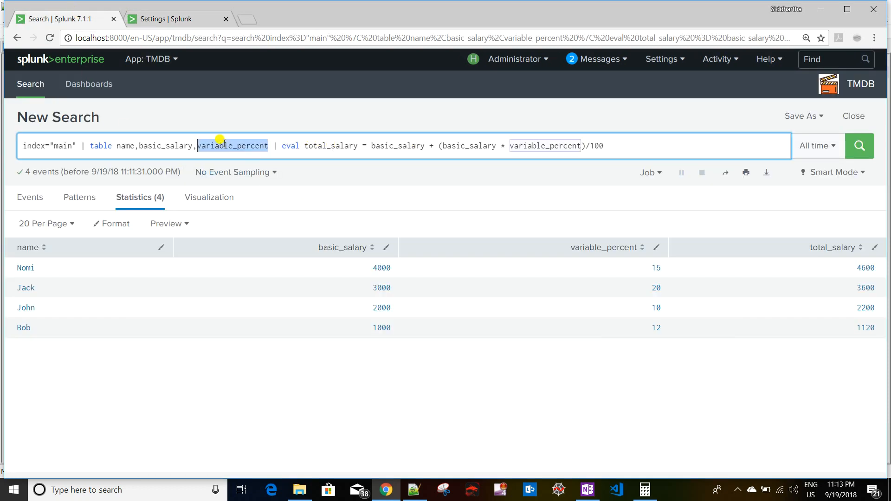
left_click(166, 18)
left_click(332, 362)
key("ctrl+v")
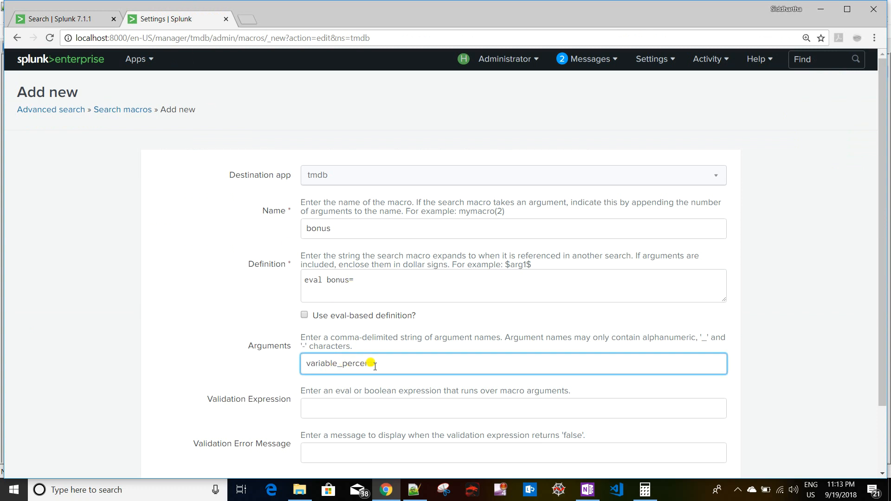
- Replace the argument name with vp and extend the definition with "$vp$ +"
left_click_drag(371, 362, 284, 353)
type("vp")
left_click(402, 287)
type("$vp$")
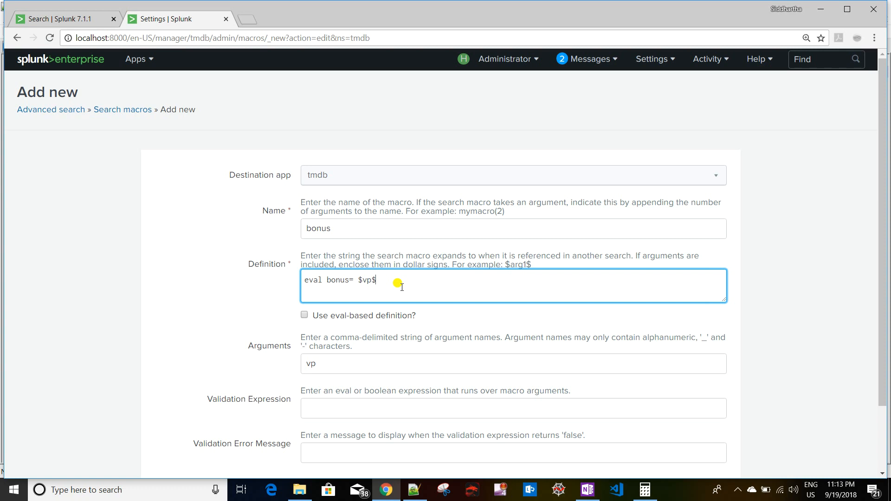
type(" +")
- Add bonus as the second argument, append $bonus$ to the definition, and change the macro name to bonus(2)
left_click(357, 366)
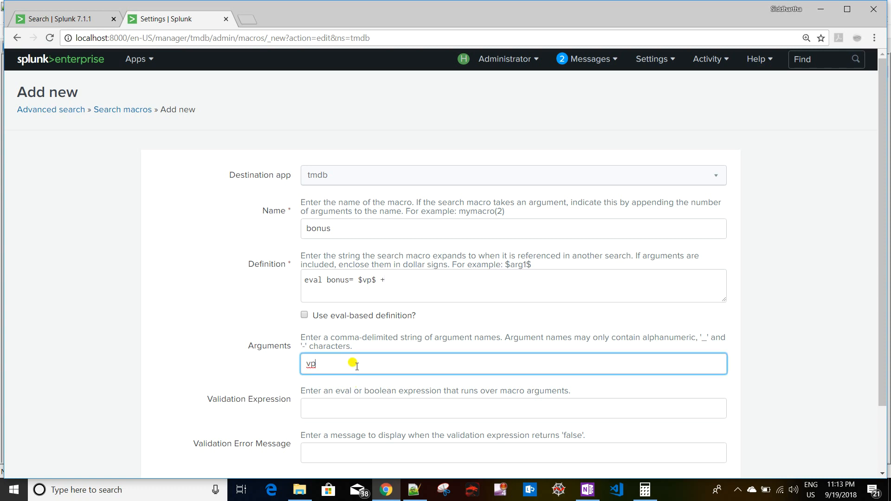
type(", bonus")
left_click(409, 282)
type("$bonus")
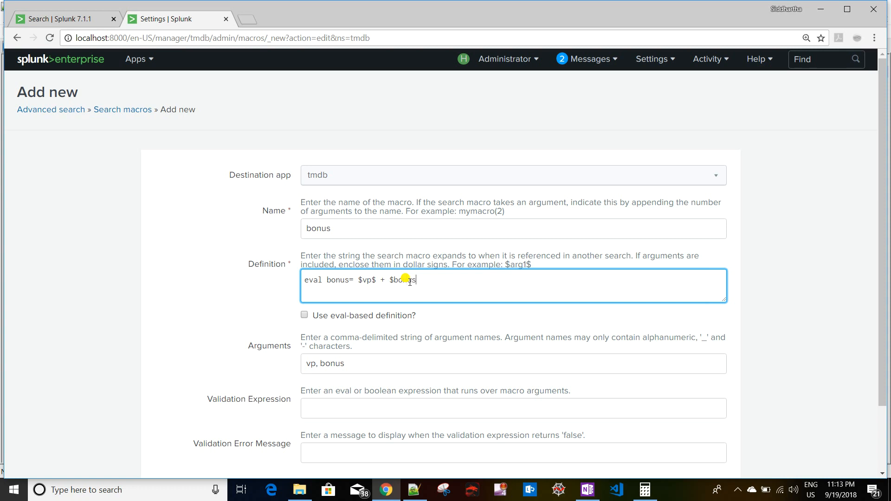
type("$")
left_click(339, 230)
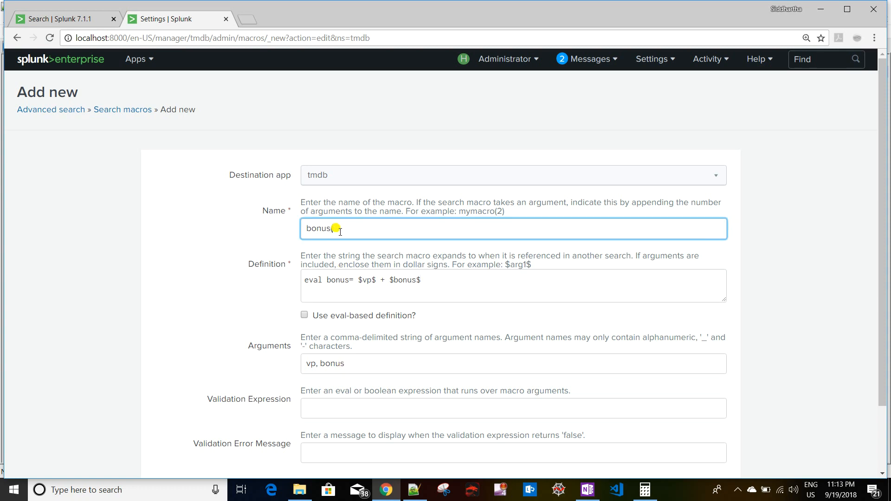
type("(2)")
- Set the macro's validation expression to isnum(bonus)
scroll(374, 374, "down", 1)
left_click(362, 352)
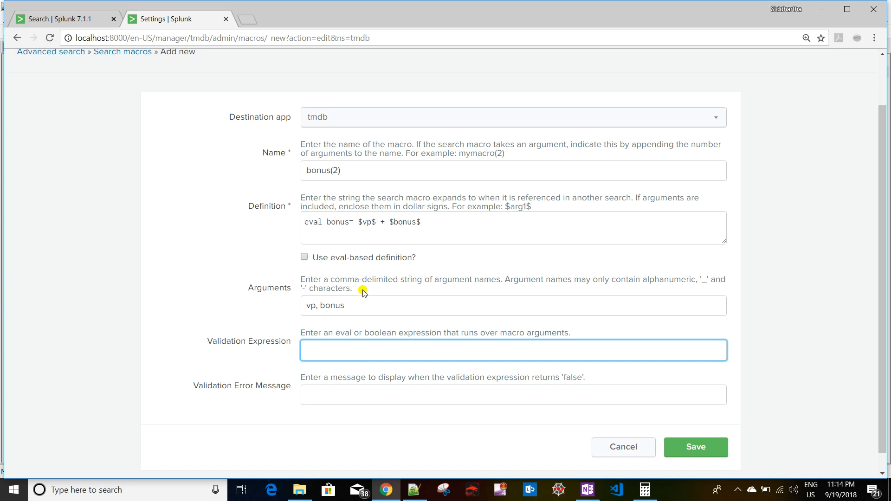
double_click(327, 306)
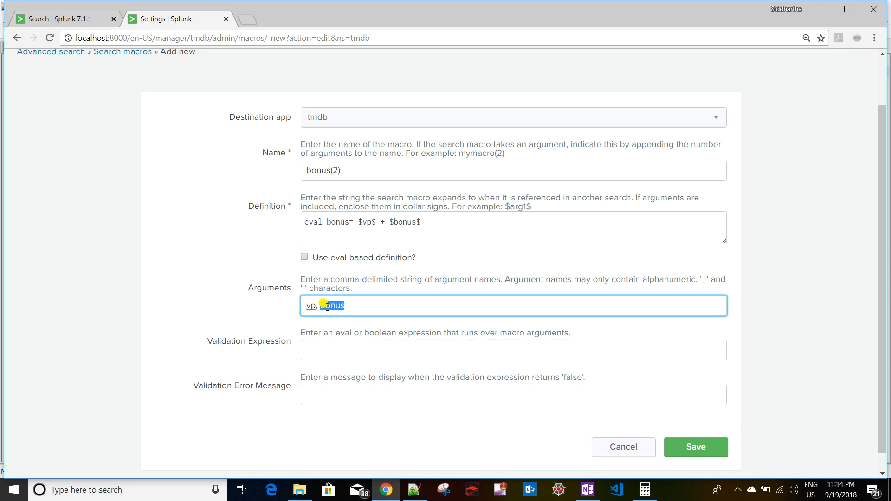
left_click(343, 347)
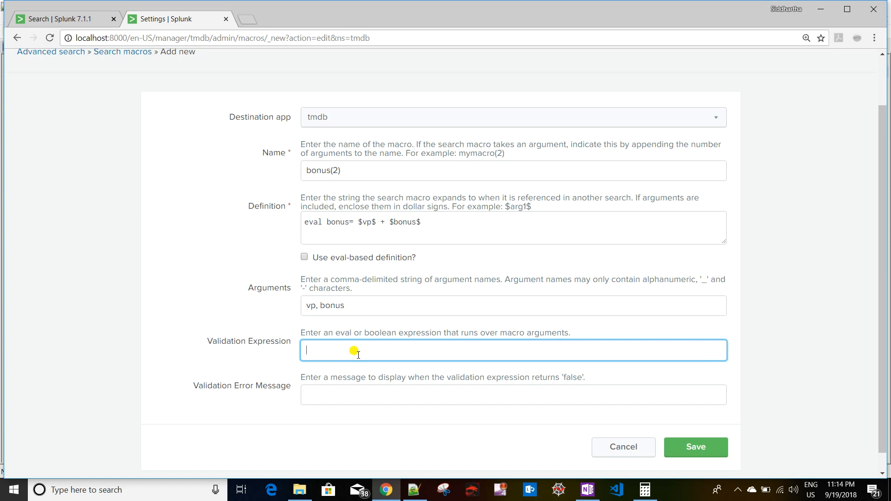
type("isnum(")
double_click(331, 305)
key("ctrl+c")
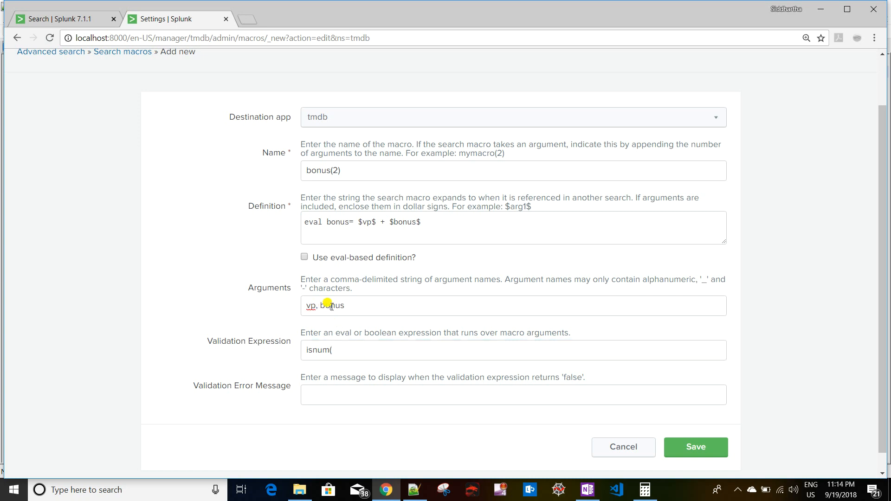
left_click(345, 350)
key("ctrl+v")
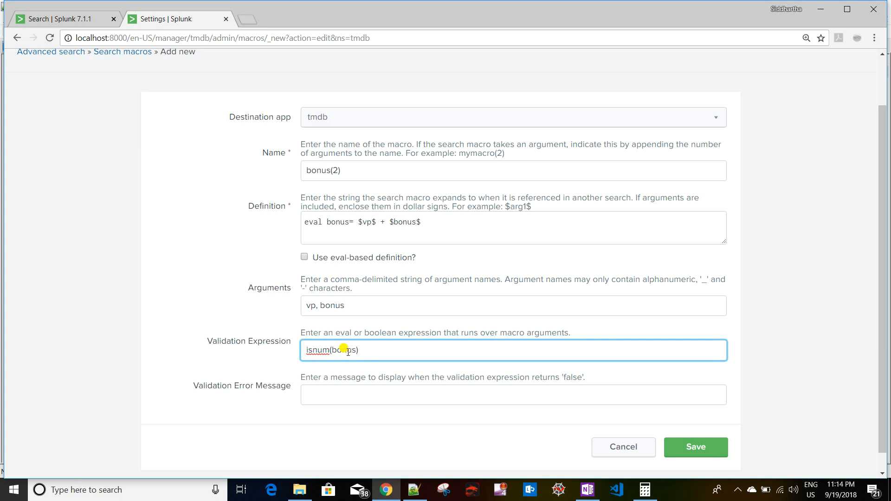
- Set the validation error message to "bonus must be a number" and save the bonus(2) macro
double_click(331, 305)
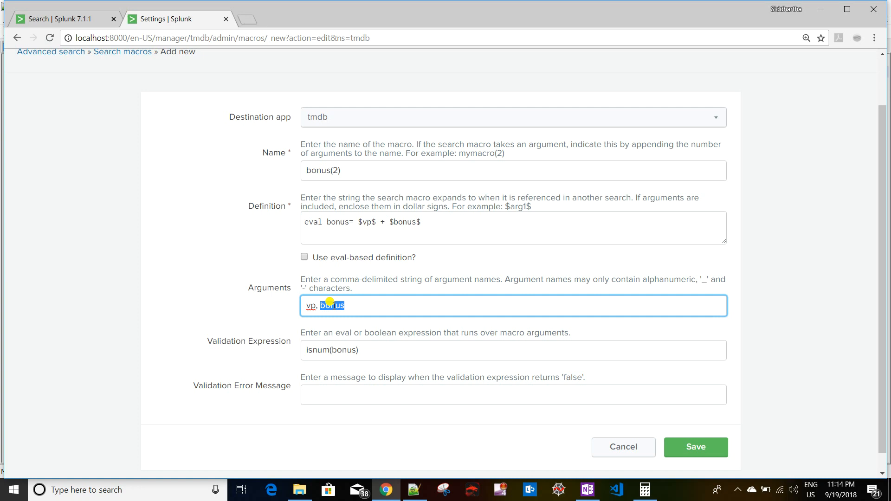
left_click(336, 394)
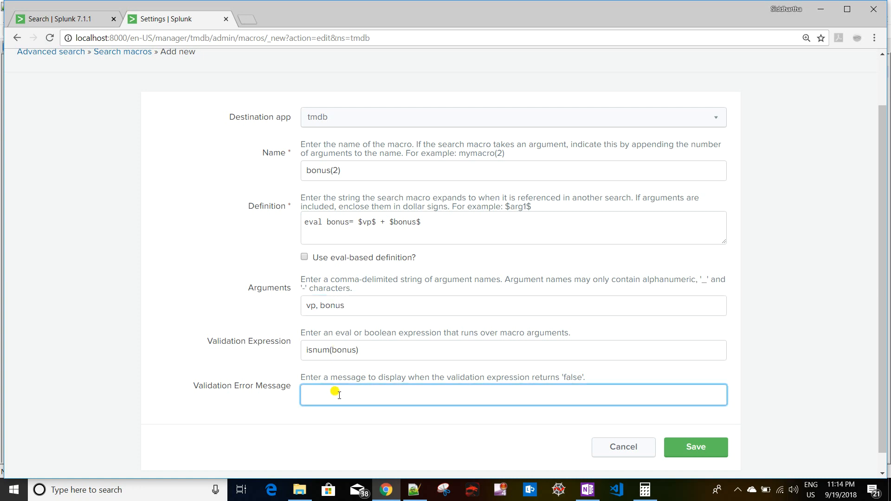
type("bonus must be anumber")
left_click(371, 395)
left_click(696, 448)
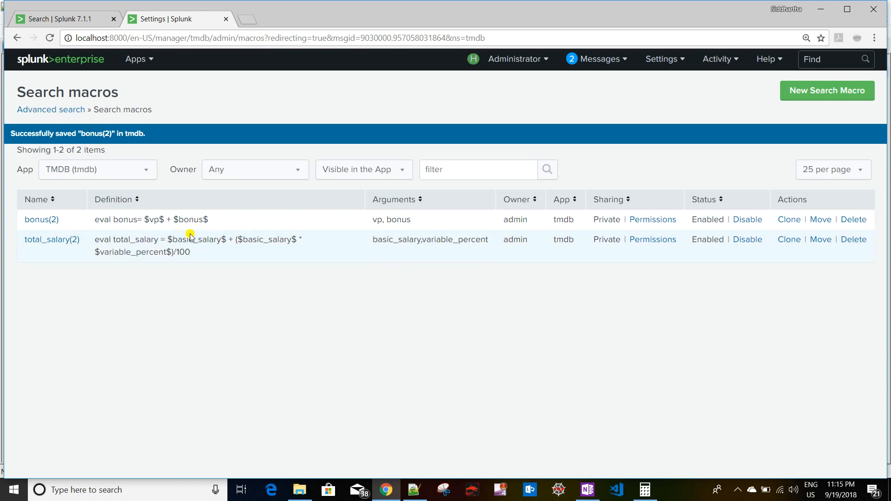
left_click(76, 20)
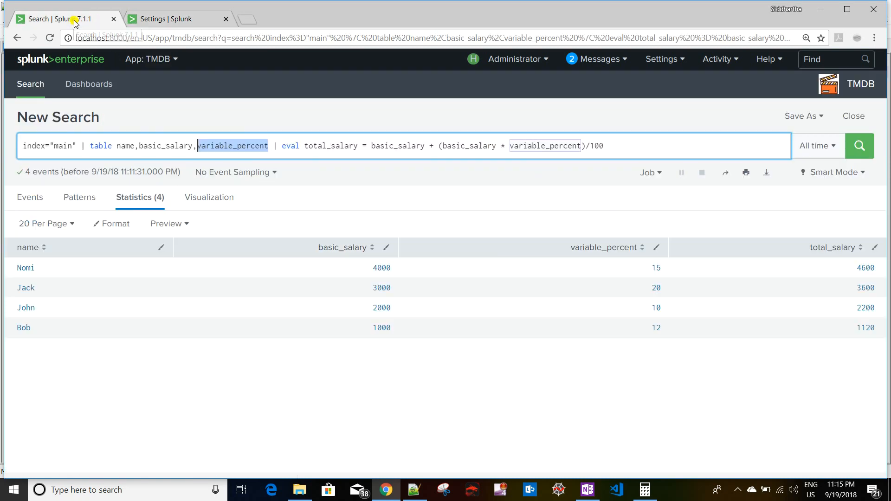
left_click(622, 144)
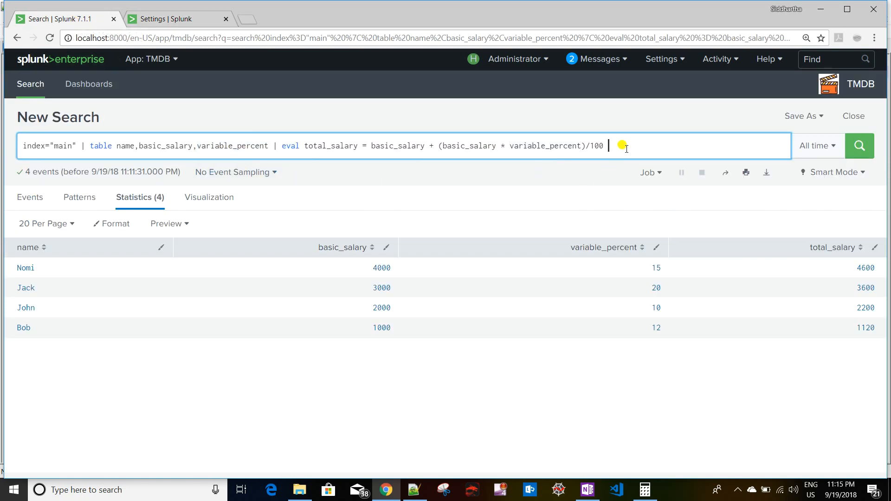
type("|")
left_click(182, 18)
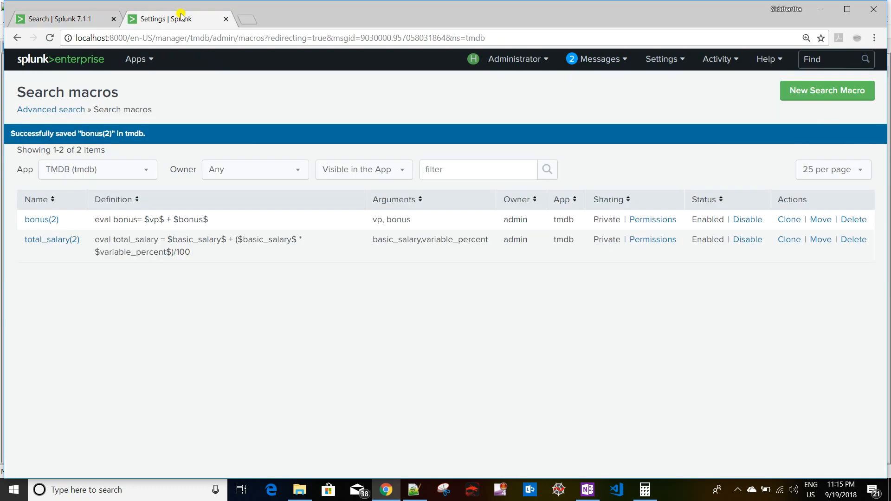
left_click_drag(22, 241, 57, 246)
- Replace the search's eval clause with `total_salary(basic_salary,variable_percent)` followed by a pipe, and run the search
left_click(74, 19)
key("BackSpace")
key("BackSpace")
key("ctrl+shift+Left")
key("ctrl+shift+Left")
key("ctrl+shift+Left")
key("ctrl+shift+Left")
key("ctrl+shift+Left")
key("ctrl+shift+Left")
key("ctrl+shift+Left")
key("ctrl+shift+Left")
key("ctrl+shift+Left")
key("ctrl+shift+Left")
key("ctrl+shift+Left")
key("ctrl+shift+Left")
type("`total_salary(basic_salary,variable_percent)`")
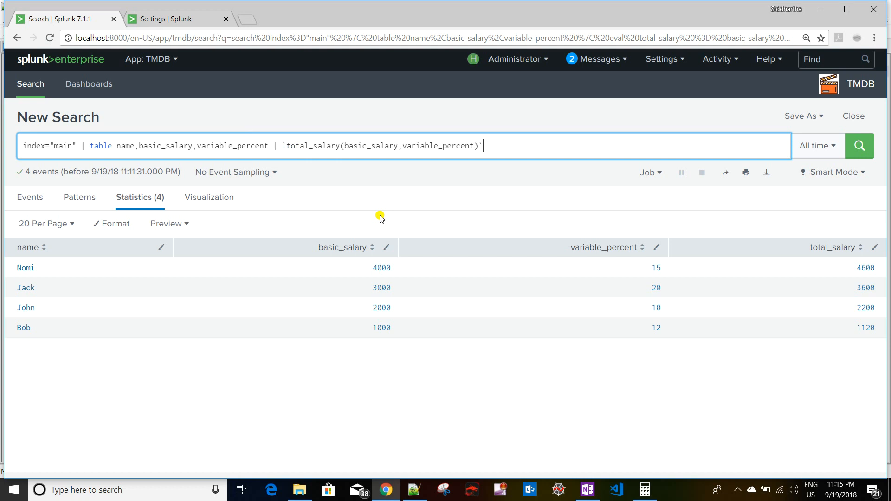
type("|")
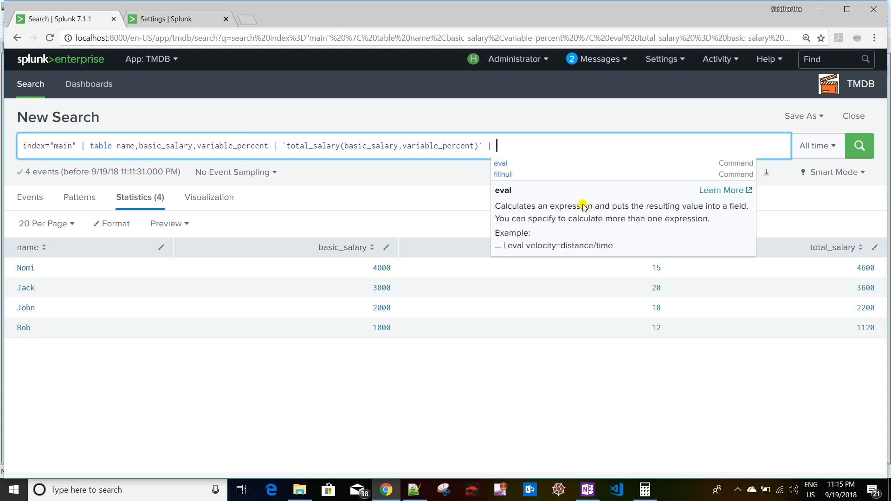
key("Return")
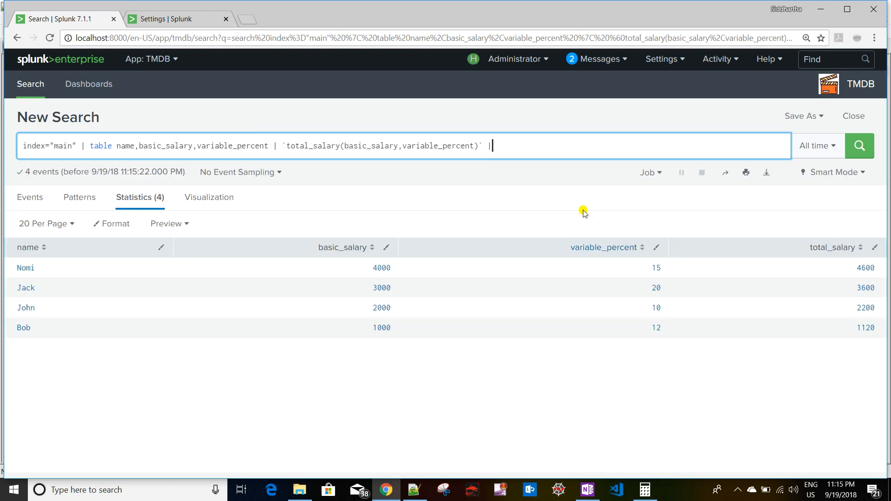
- Copy the macro name bonus from the macro list and begin the call `bonus( after the search's final pipe
left_click(176, 20)
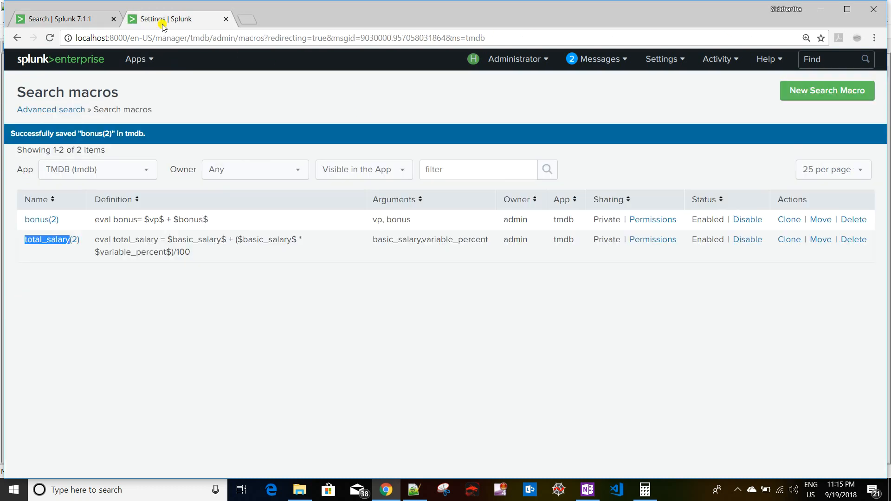
left_click_drag(22, 220, 52, 222)
key("ctrl+c")
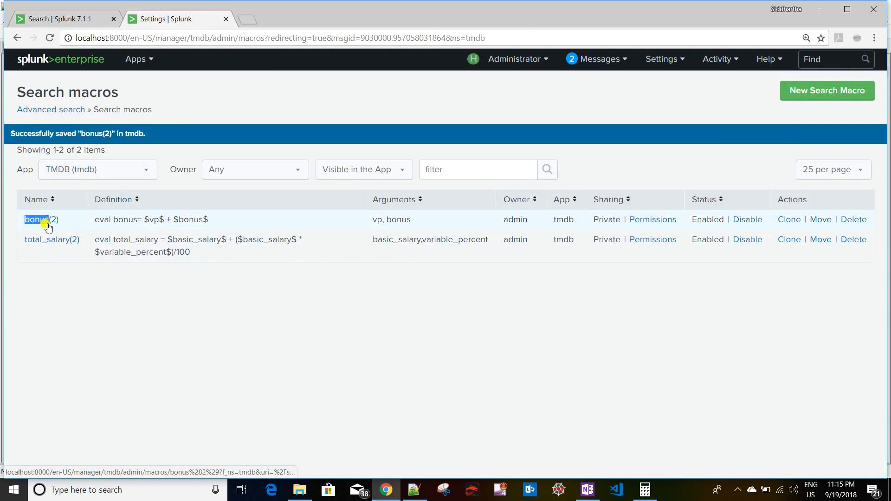
left_click(70, 19)
type("`")
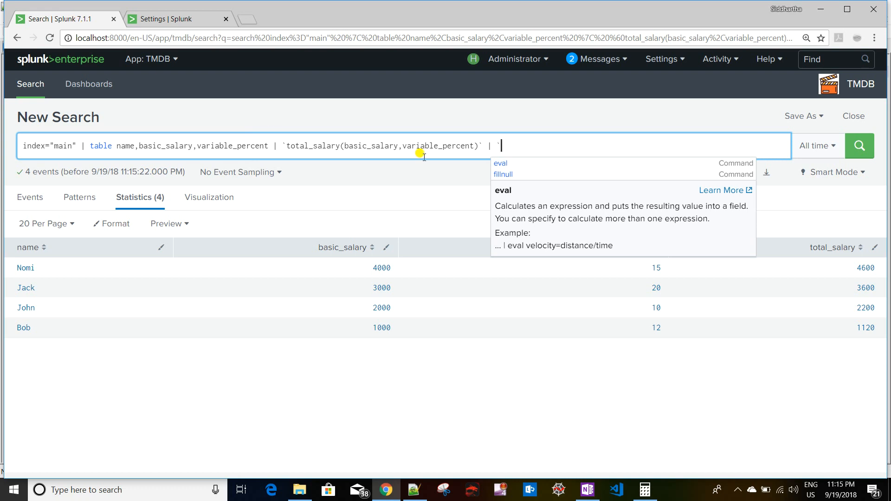
key("ctrl+v")
type("(")
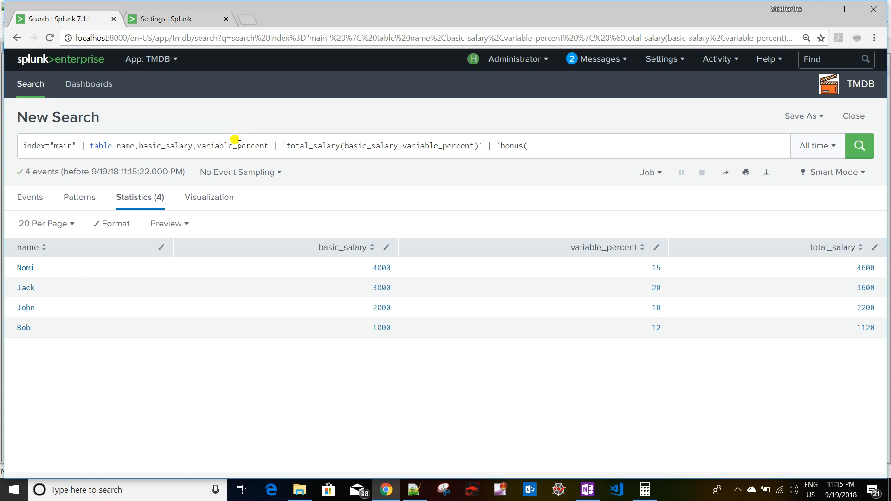
- Complete the macro call as `bonus(variable_percent,8)` and run the search
double_click(234, 145)
key("ctrl+c")
left_click(530, 146)
key("ctrl+v")
type(",8")
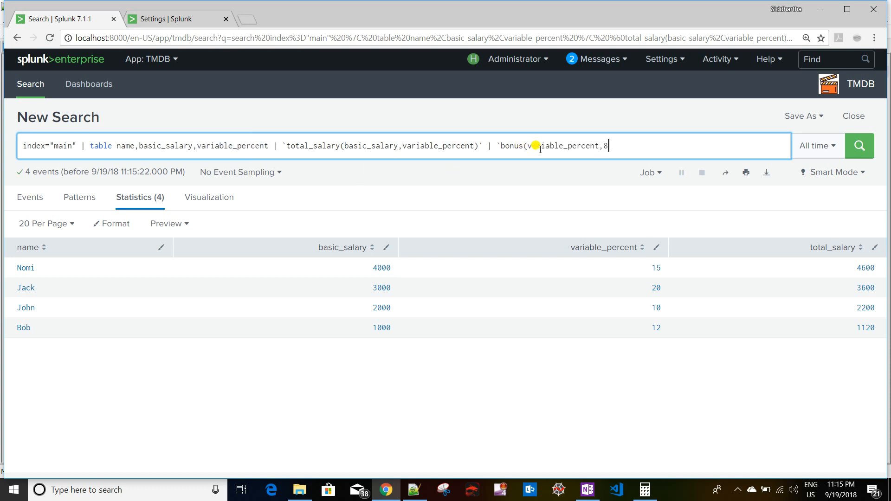
type(")`")
key("Return")
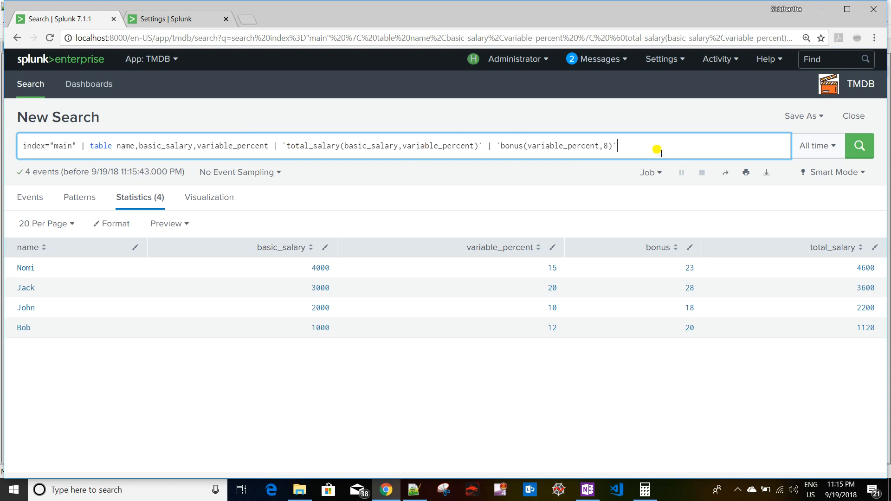
- Replace the bonus macro's second argument with "test" in the search and run it to try the argument validation
left_click_drag(661, 154, 607, 148)
left_click(607, 147)
type("\"")
key("Left")
type("test")
key("Return")
double_click(609, 147)
- Open the bonus(2) macro definition and compare its validation settings with the error message on the search page
left_click(184, 19)
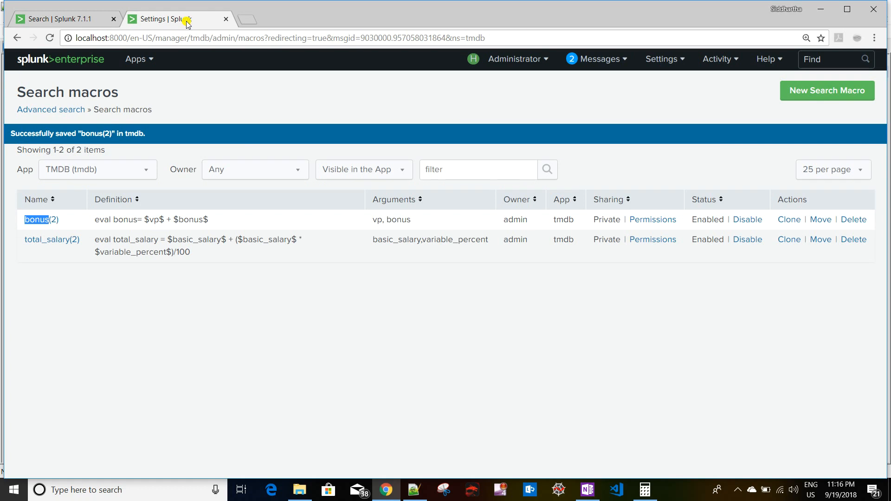
left_click(40, 220)
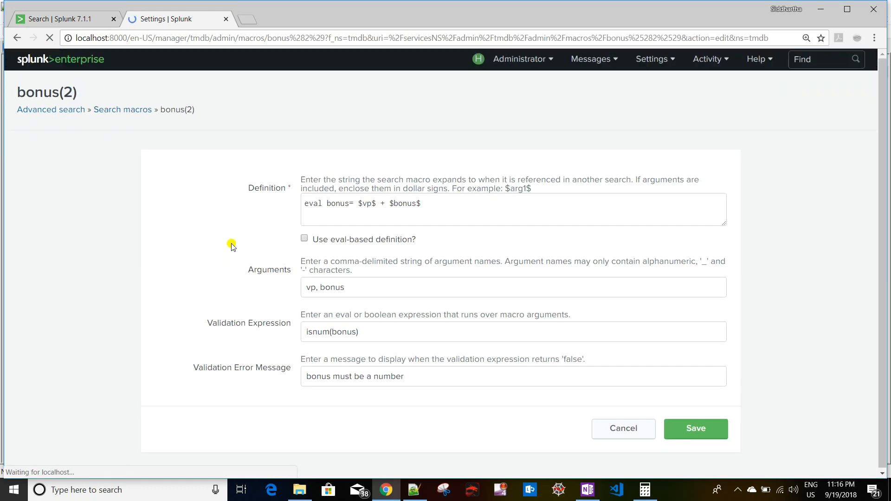
left_click(92, 19)
left_click_drag(464, 186, 583, 194)
left_click(584, 194)
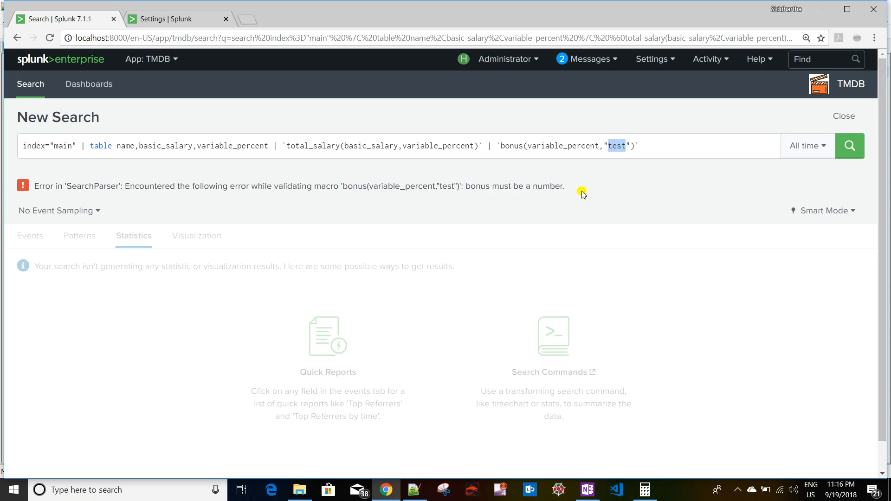
- Set the bonus macro's second argument back to 8 and rerun the search
double_click(608, 146)
key("BackSpace")
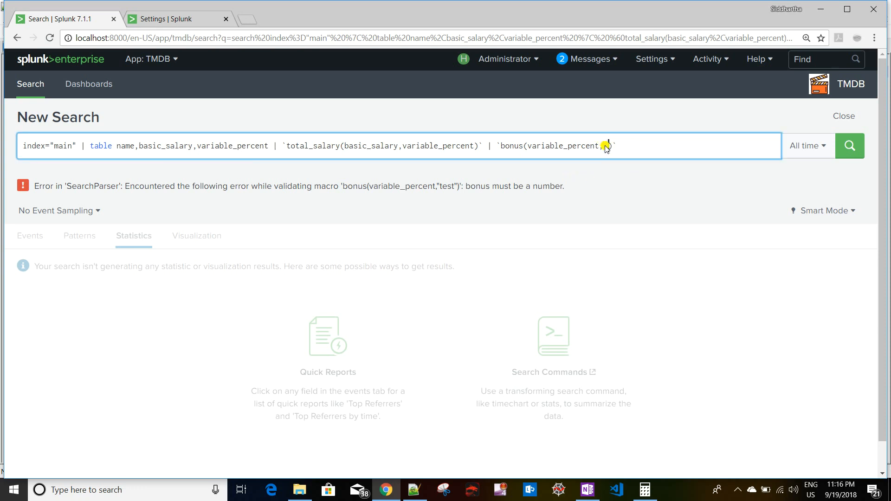
key("Return")
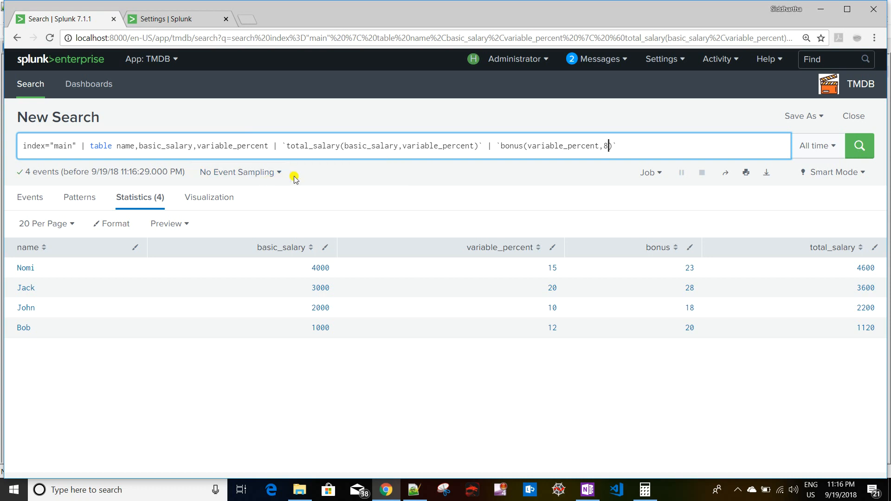
- Replace the whole search with | getgenre * and run it
triple_click(638, 147)
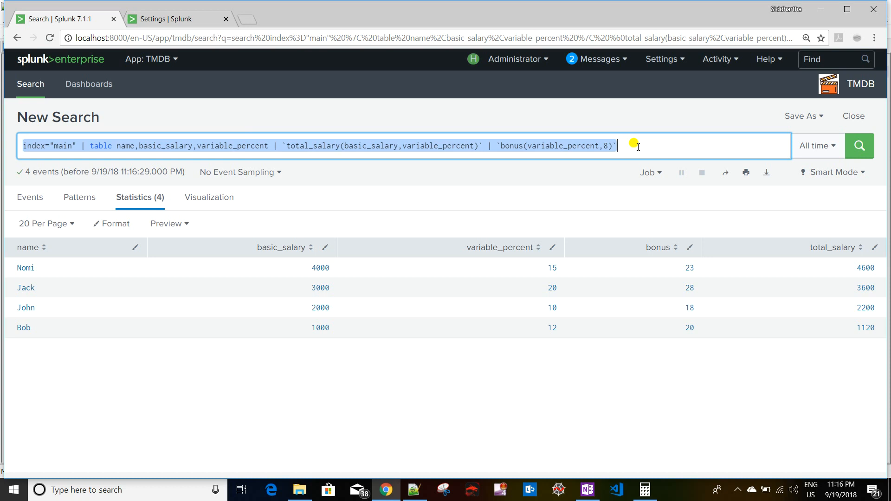
type("| ")
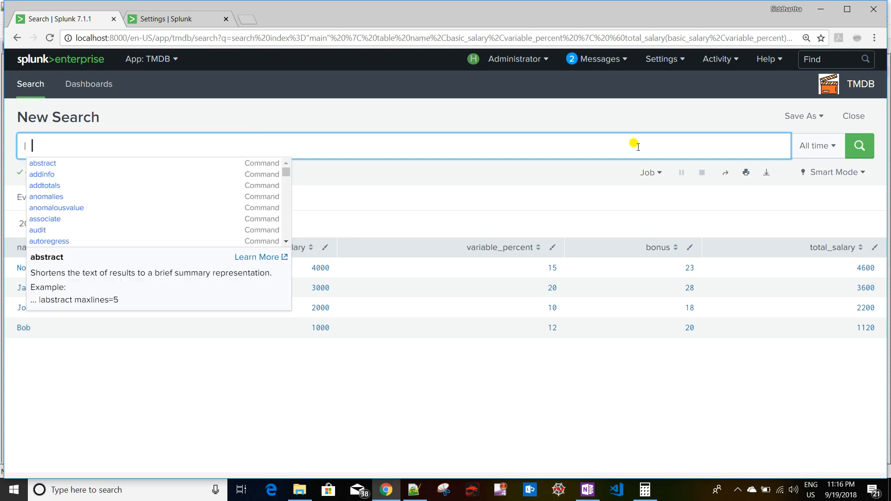
type("get")
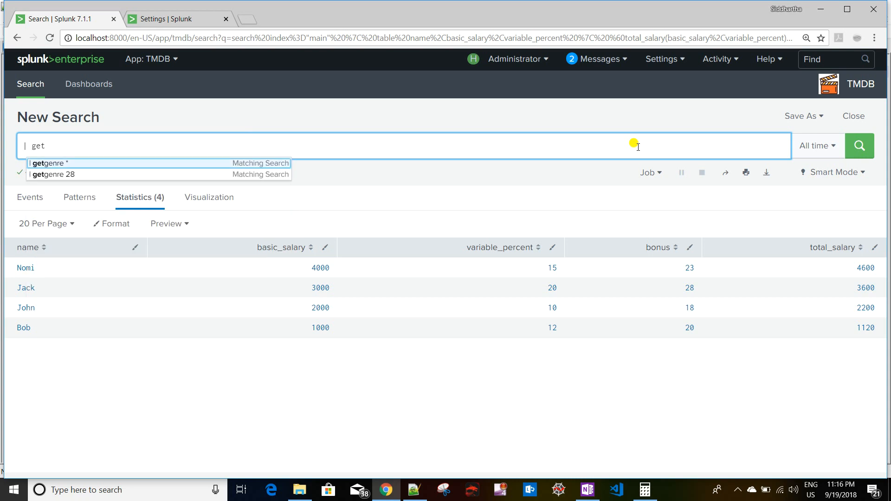
key("Down")
key("Return")
key("Return")
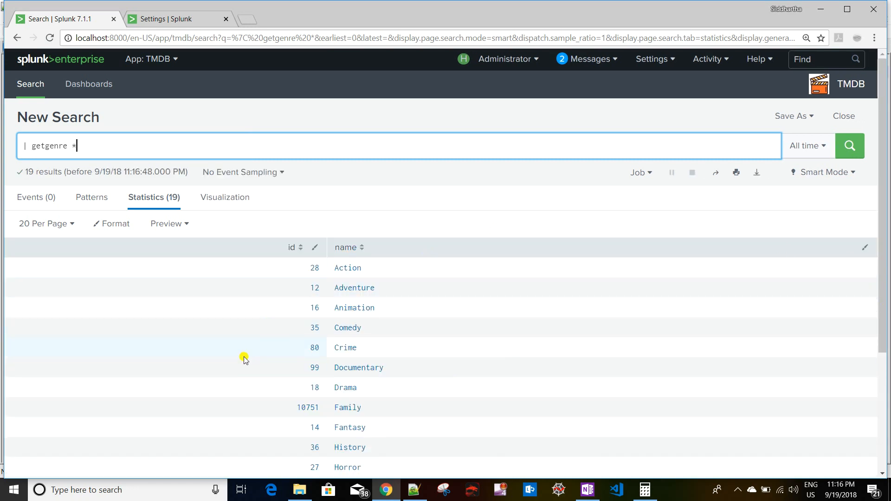
- Duplicate the search page and run the search index=main in the copy
right_click(72, 21)
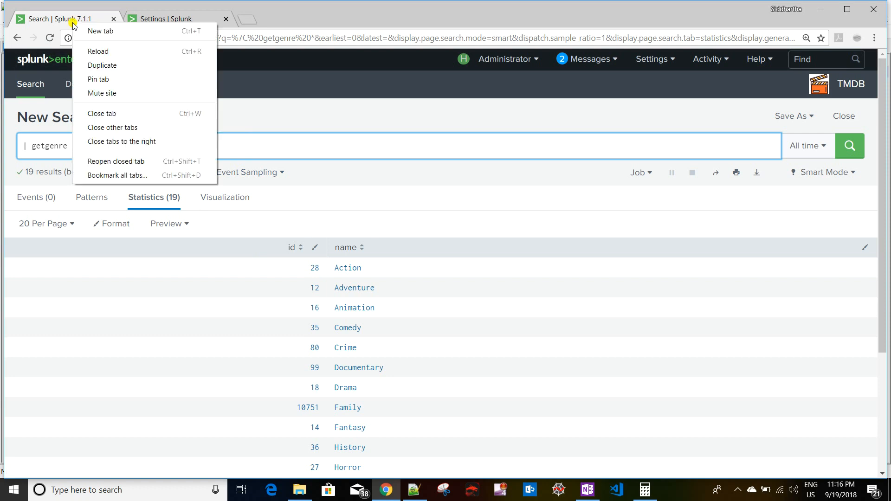
left_click(115, 65)
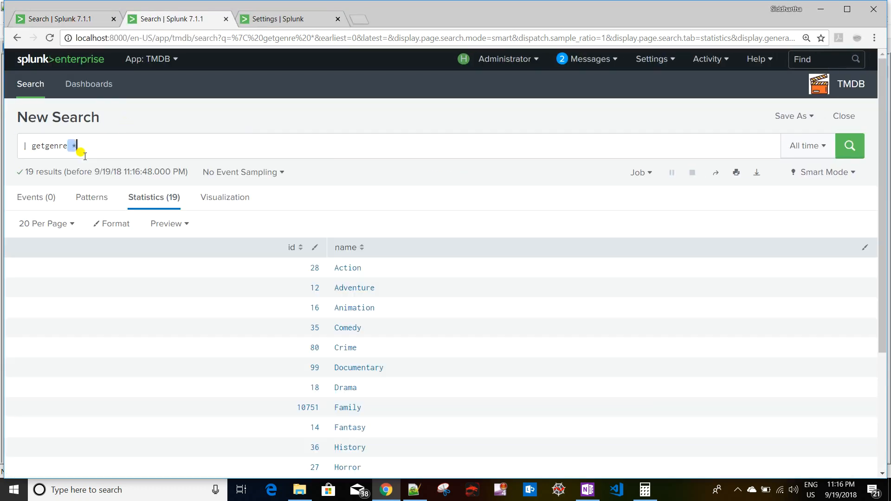
triple_click(80, 149)
type("index=")
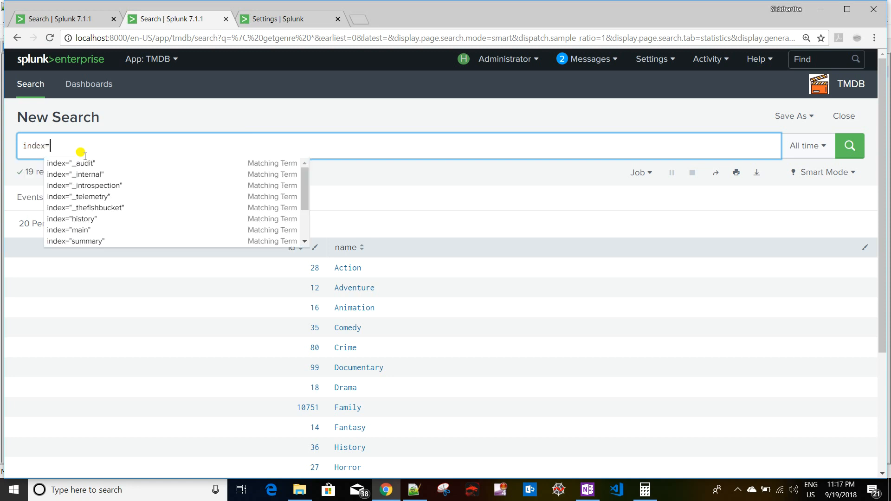
type("main")
key("Return")
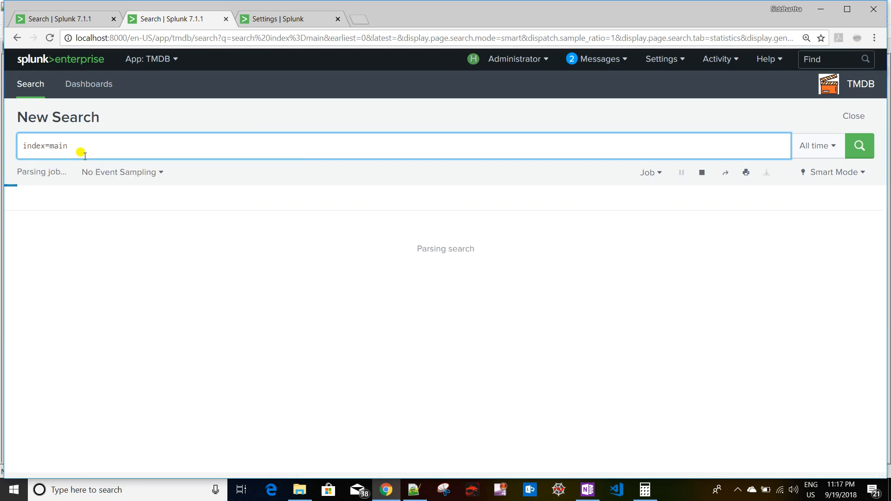
- Examine the index=main events and fields, and compare that search with the getgenre search
scroll(372, 372, "down", 2)
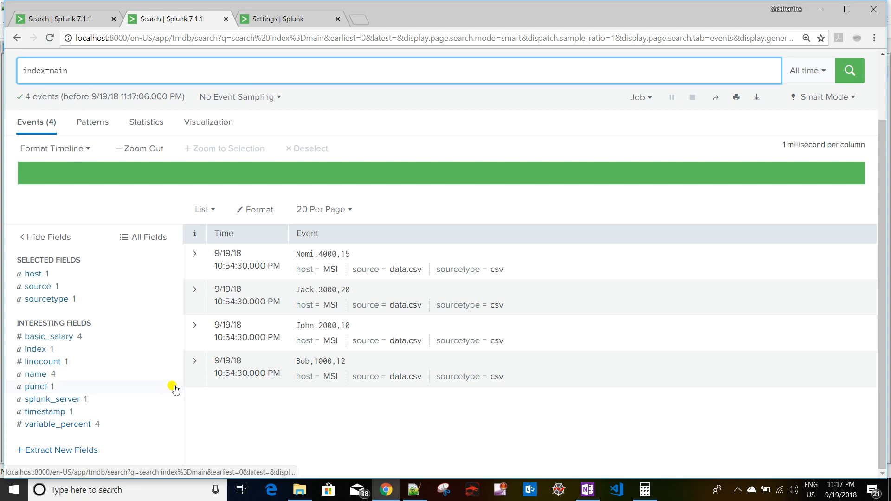
scroll(175, 388, "up", 2)
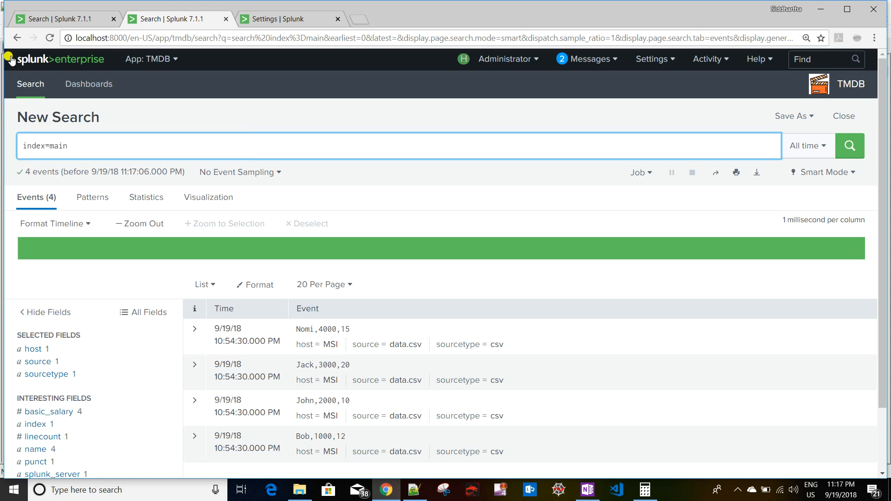
left_click(70, 19)
left_click_drag(92, 146, 6, 141)
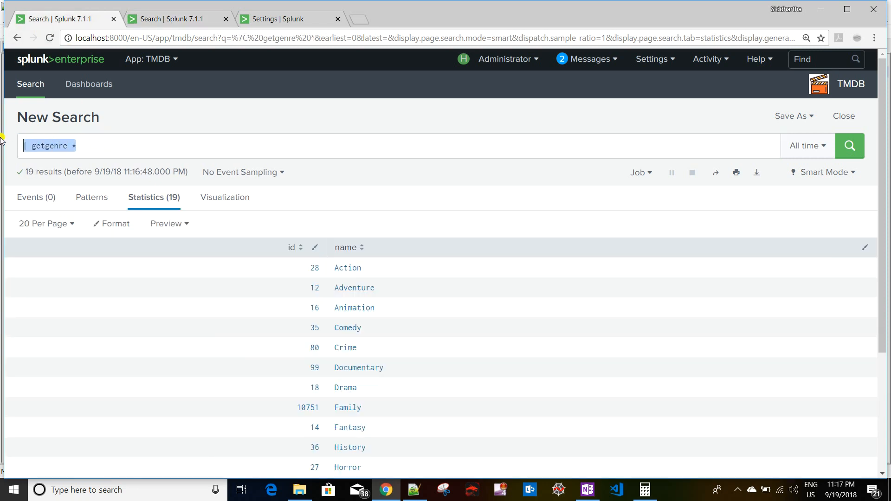
left_click(158, 19)
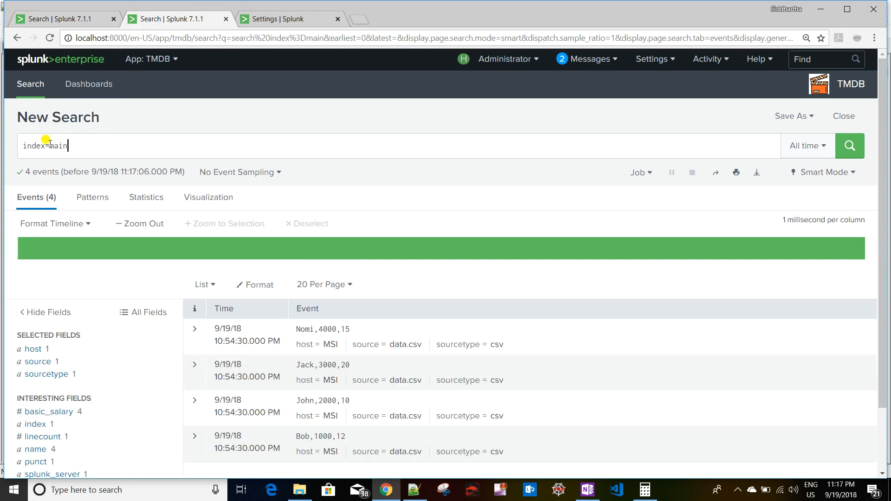
left_click_drag(85, 139, 4, 143)
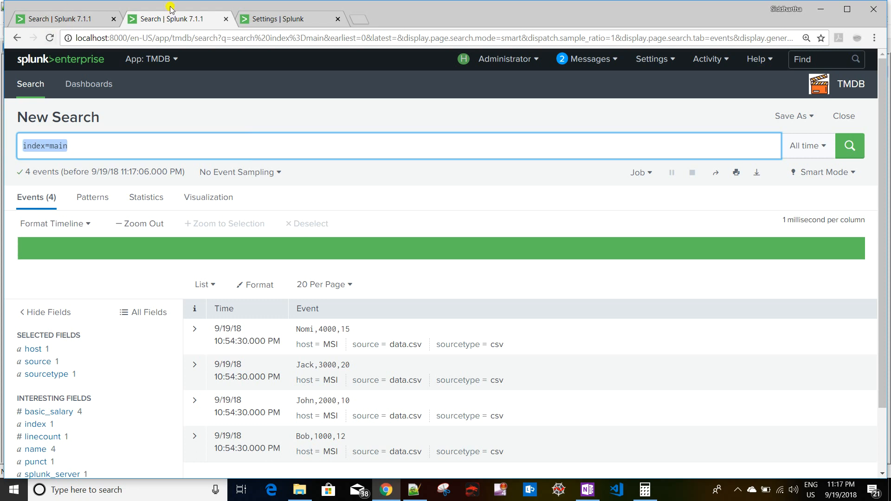
- Leave the bonus(2) macro without saving and start a new search macro named getgenre_or_main
left_click(294, 21)
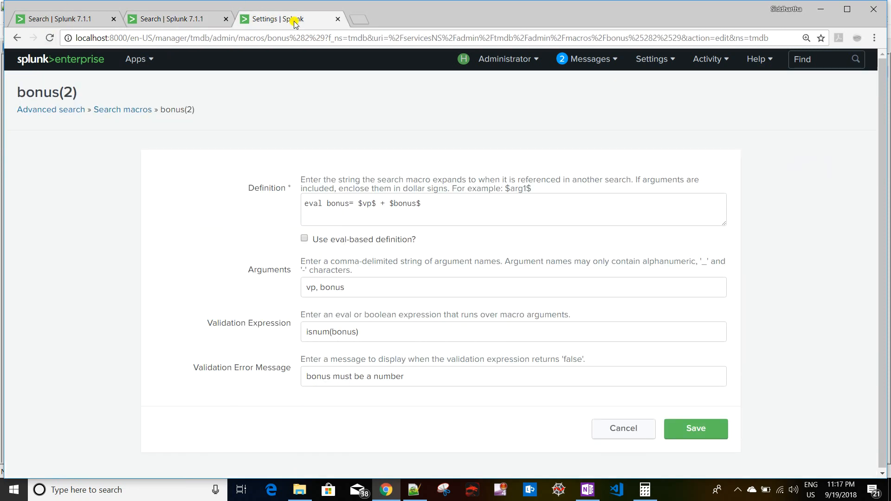
left_click(617, 440)
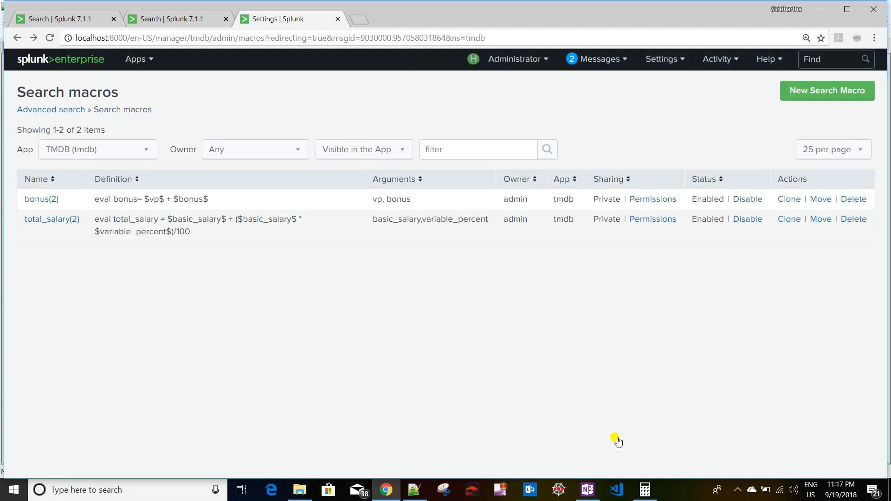
left_click(815, 88)
left_click(358, 233)
type("getgenre_o")
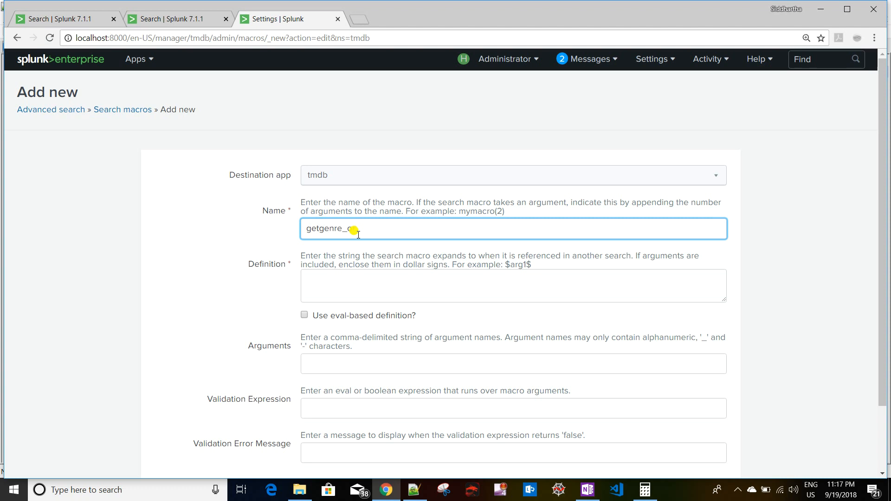
type("n_main")
double_click(358, 232)
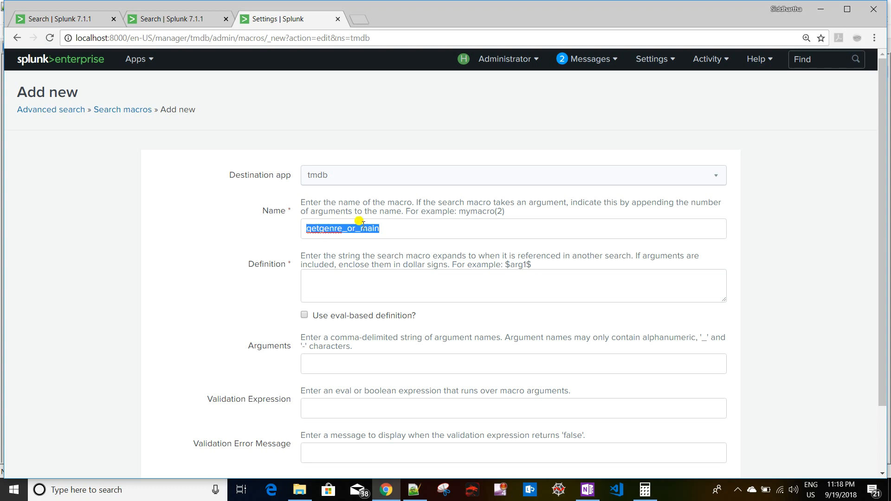
- Begin the macro definition with case( and copy the macro name getgenre_or_main in as its argument
left_click(366, 277)
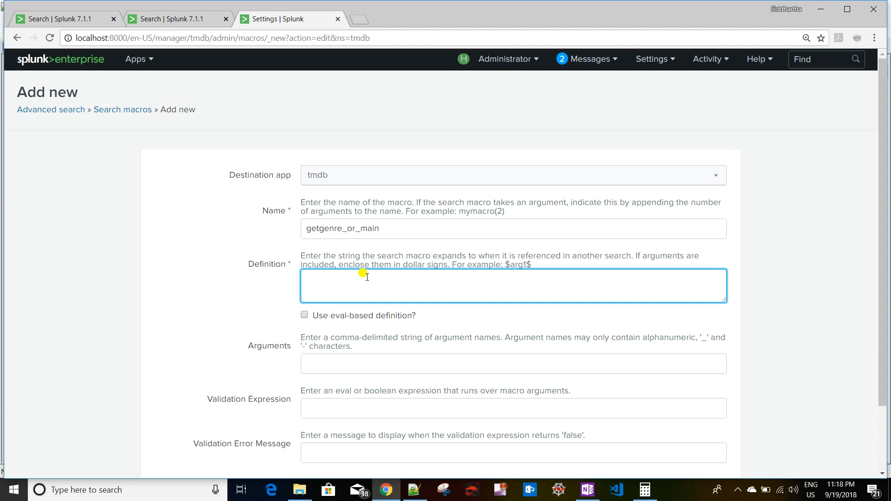
type("ase(")
left_click(343, 364)
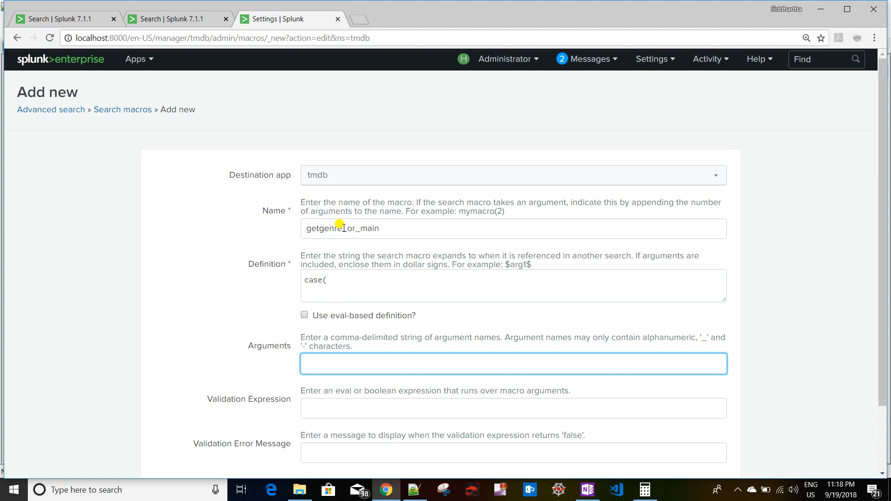
double_click(342, 228)
key("ctrl+c")
left_click(332, 368)
key("ctrl+v")
double_click(320, 228)
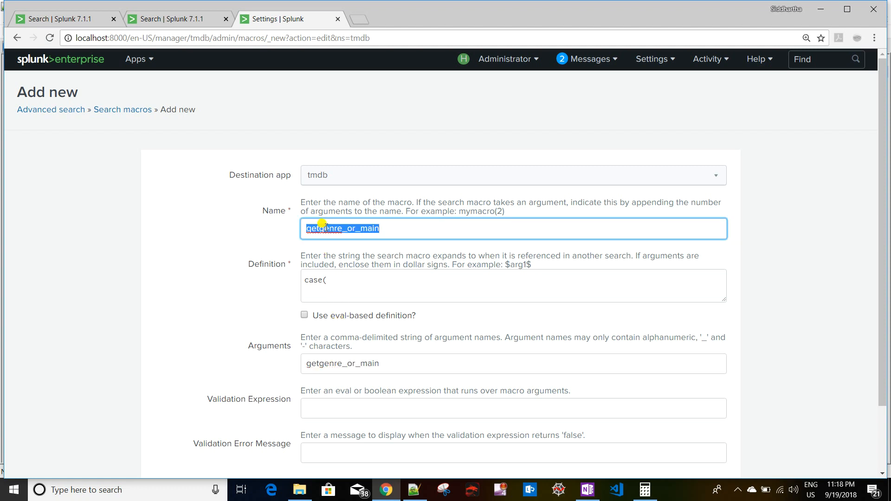
left_click(382, 231)
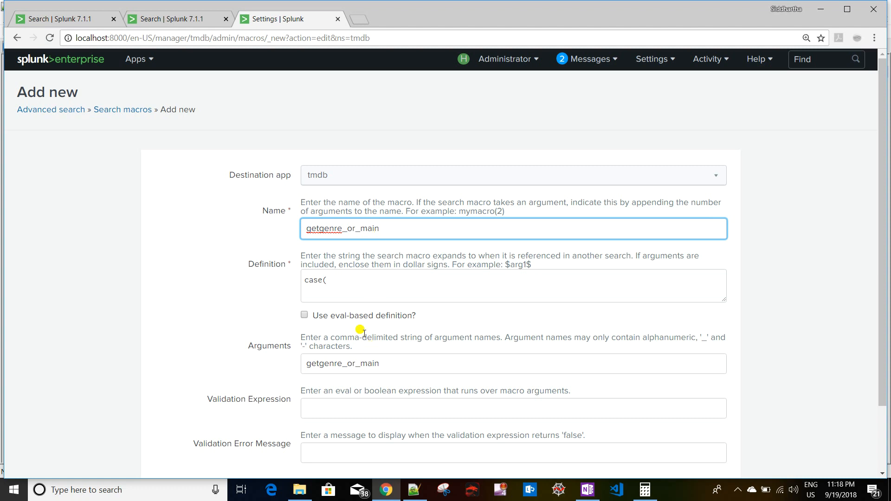
- Insert the argument reference $getgenre_or_main$ after case( in the macro definition
left_click(348, 282)
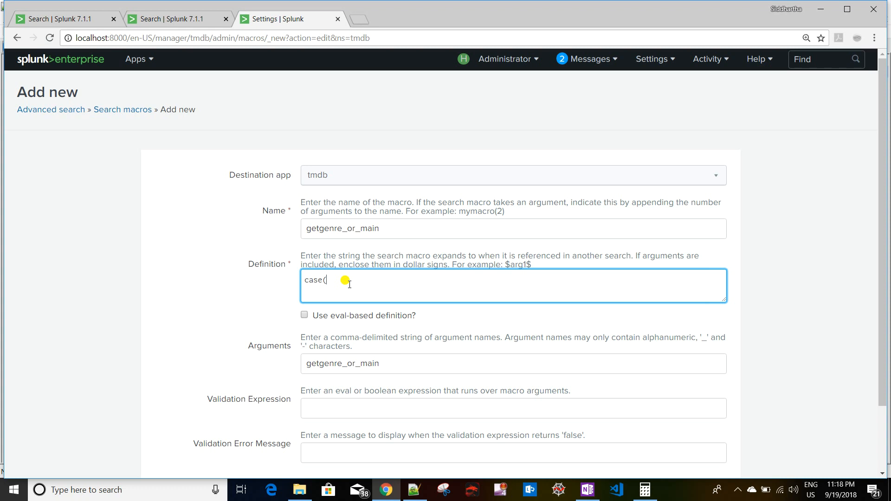
double_click(331, 363)
key("ctrl+c")
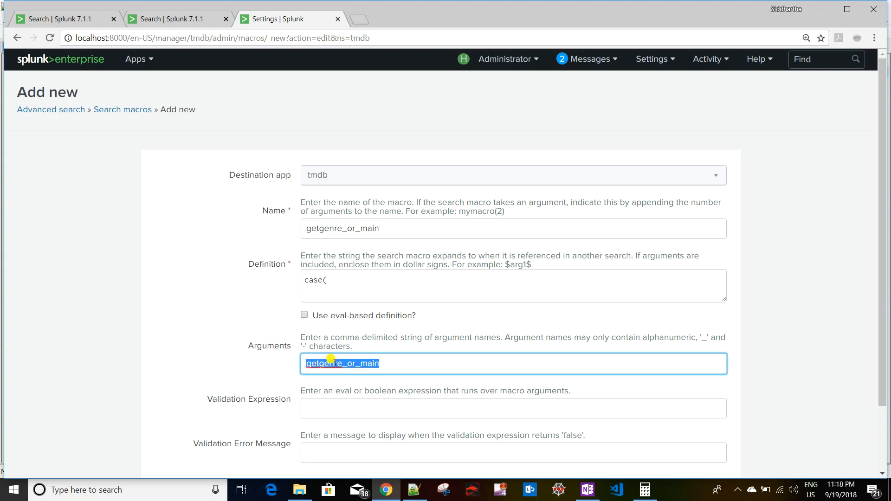
left_click(347, 276)
type("$")
key("ctrl+v")
type("$")
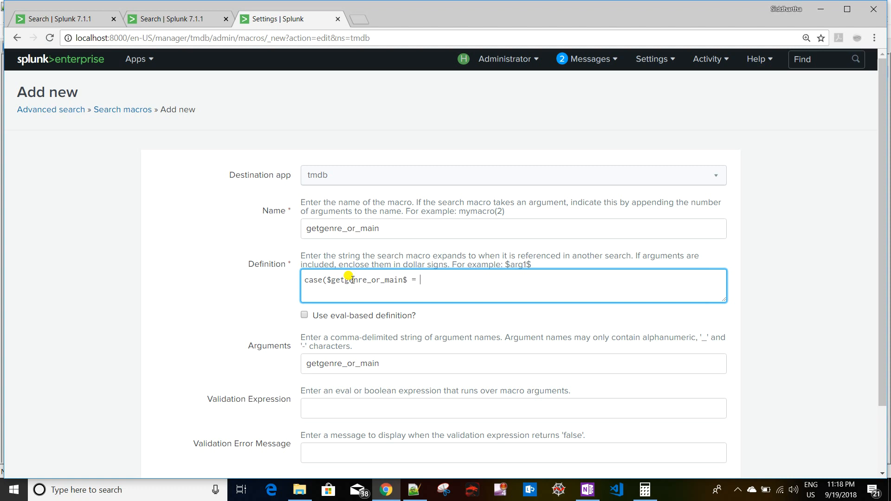
- Put the argument reference in quotes, compare it with "getgenre", and add a comma and quotes for the case result
type(" = \"\"")
type("getgenre")
left_click(408, 280)
type("\"")
left_click(330, 280)
type("\"getgenre\", \"")
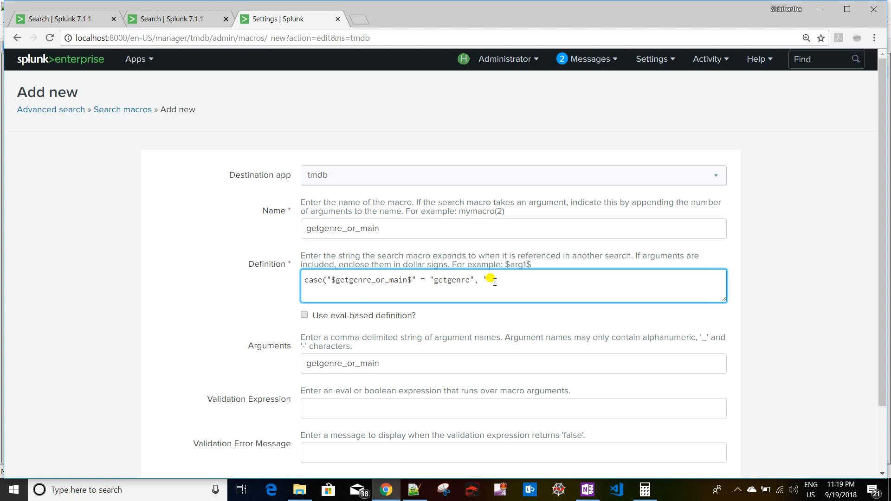
- Copy getgenre * from the search page into the quoted case result of the macro definition and recheck the source search
left_click(153, 20)
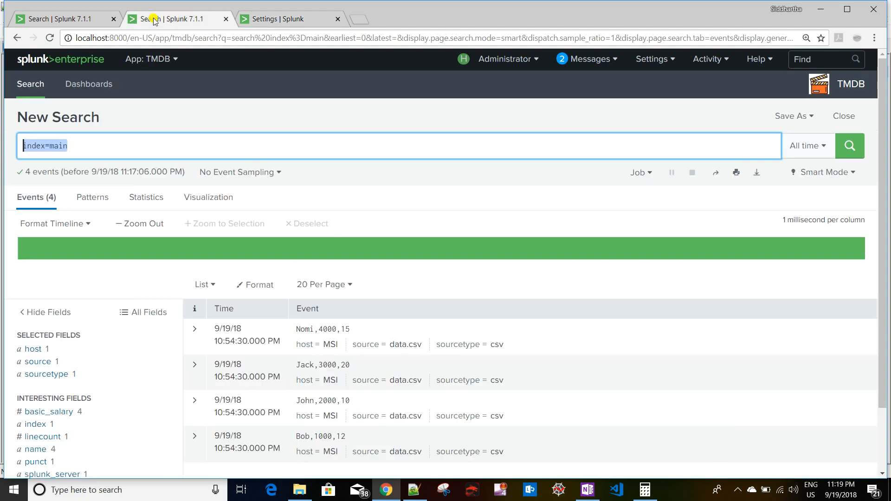
left_click(66, 20)
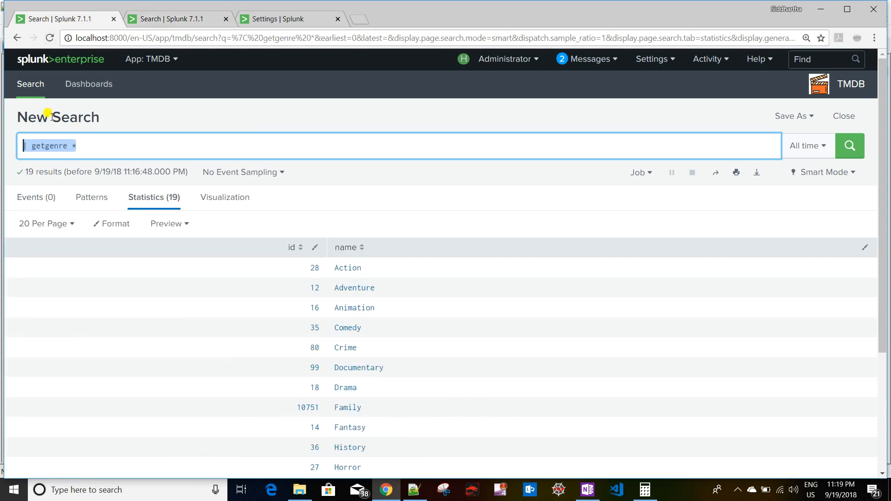
left_click(29, 144)
left_click_drag(29, 144, 89, 143)
left_click(200, 22)
left_click(286, 21)
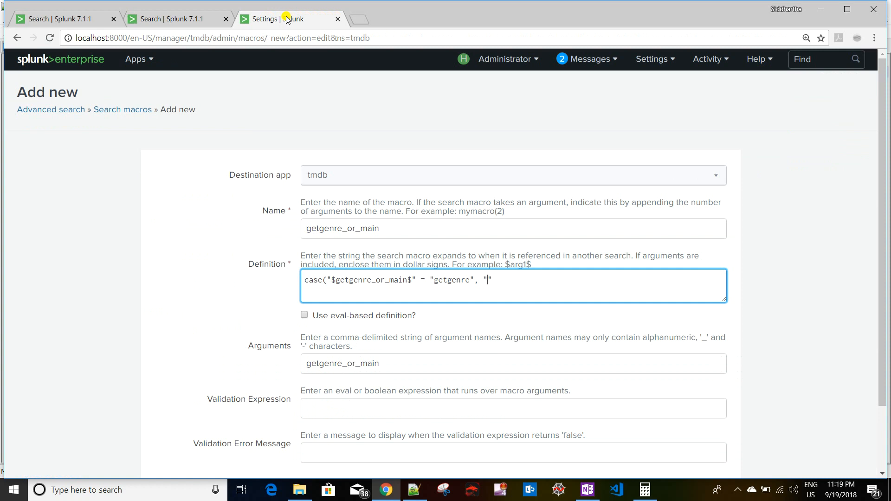
type("getgenre *")
double_click(503, 282)
left_click(63, 18)
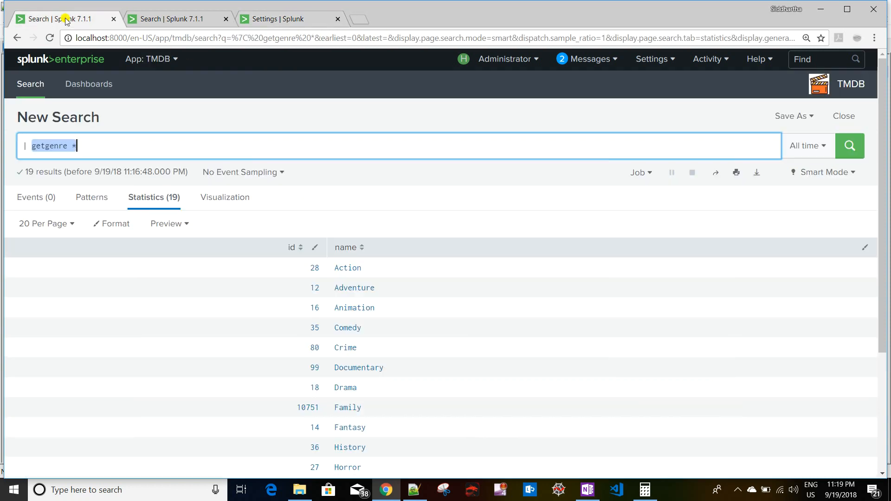
left_click(81, 148)
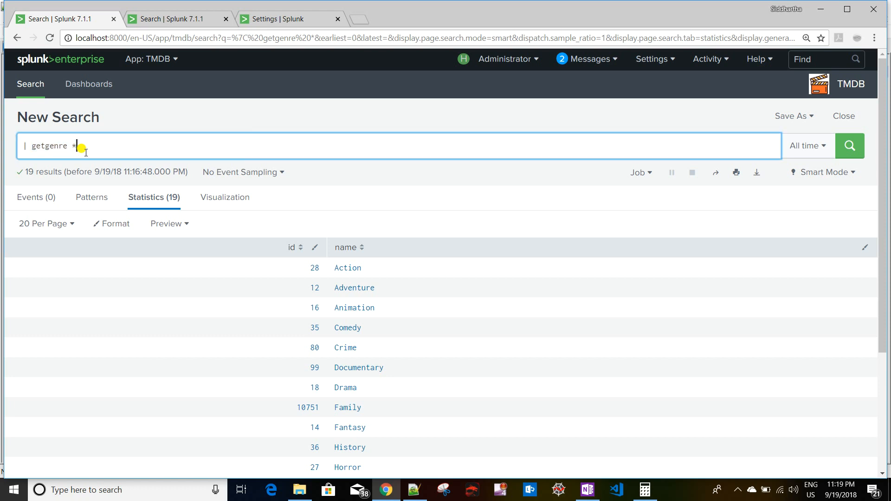
- Try running the getgenre * search without its leading pipe, and put the pipe back in front of it
left_click(19, 147)
left_click(41, 148)
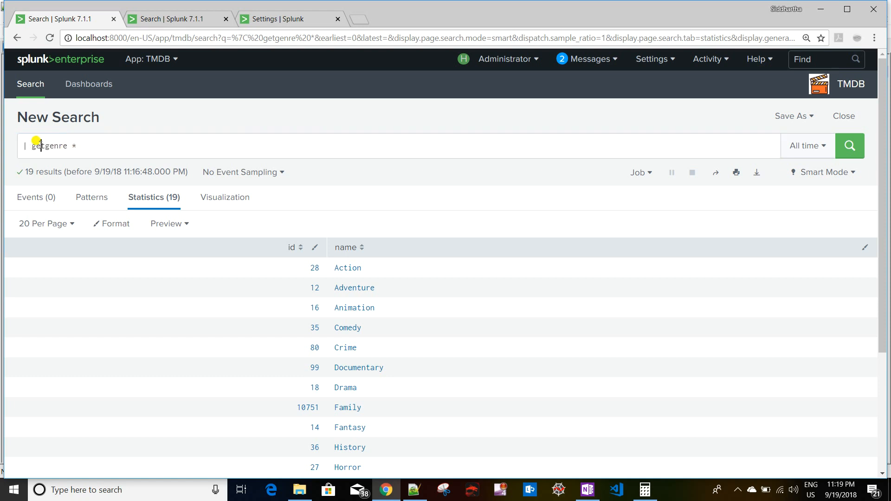
left_click_drag(27, 147, 18, 147)
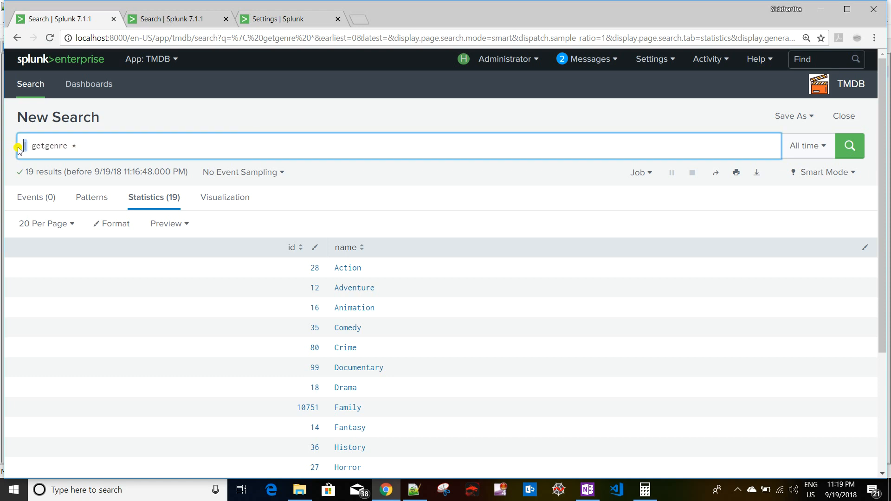
left_click(77, 147)
key("BackSpace")
type("*")
left_click(27, 146)
key("BackSpace")
key("Return")
left_click(22, 146)
type("|")
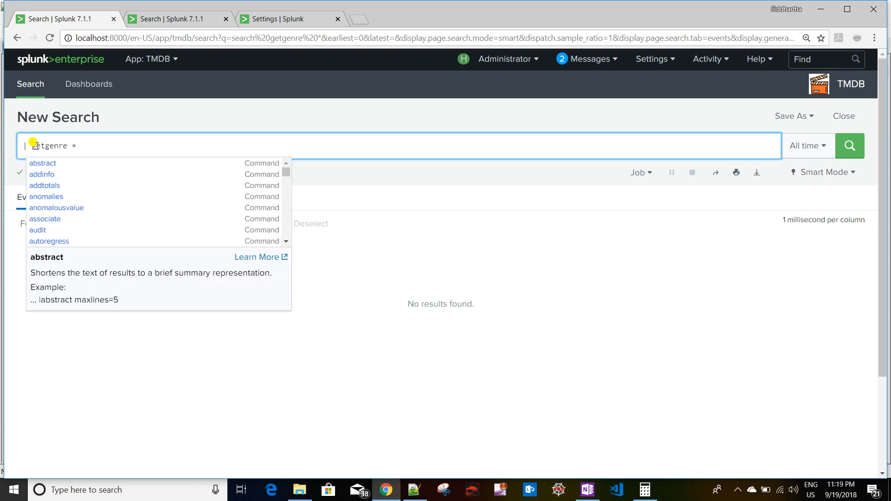
- Compare the getgenre * and index=main source searches with the case result in the macro definition
left_click_drag(35, 146, 98, 146)
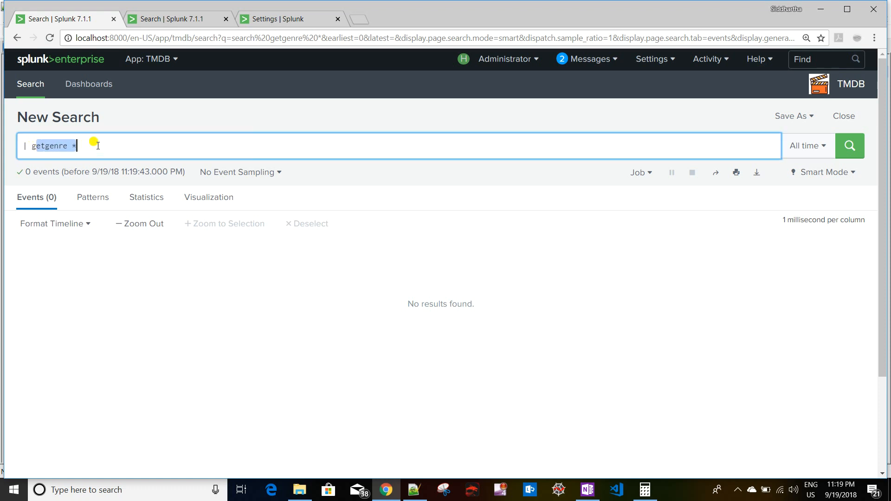
left_click(180, 20)
left_click(278, 18)
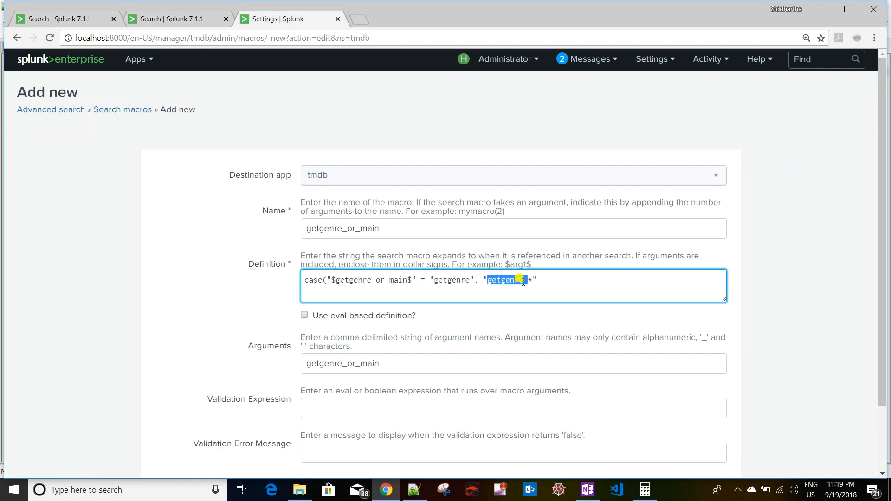
left_click(491, 281)
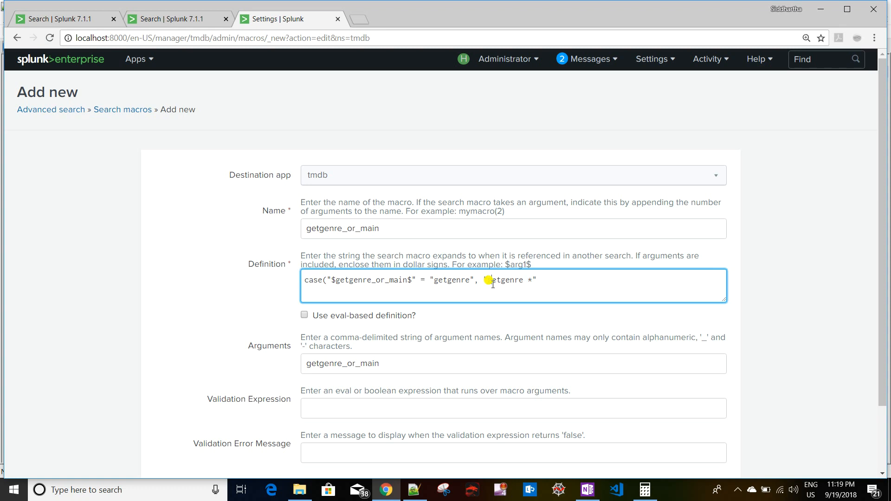
left_click(76, 19)
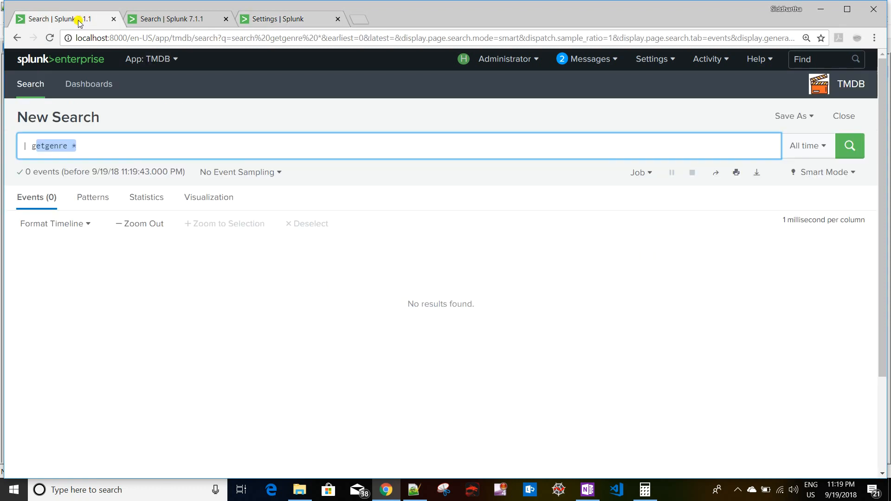
left_click(180, 20)
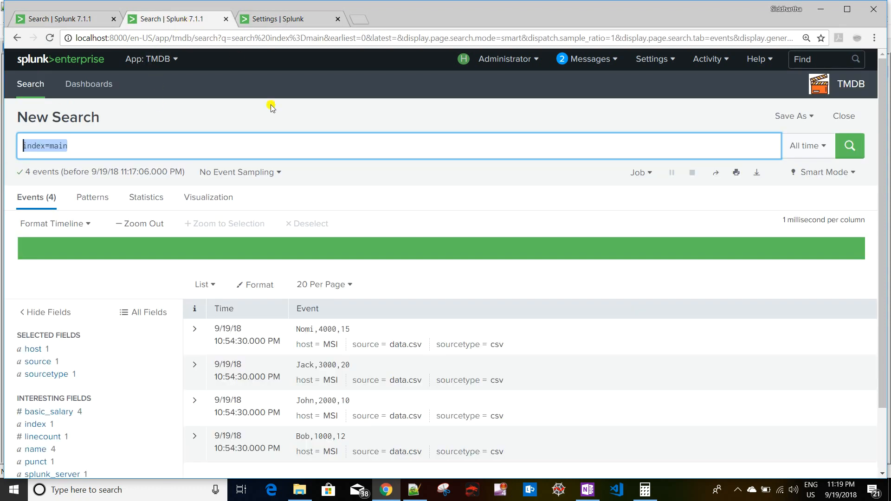
- Add a second case pair to the macro definition: "$getgenre_or_main$" = "main" with the result "search index=main"
left_click(286, 17)
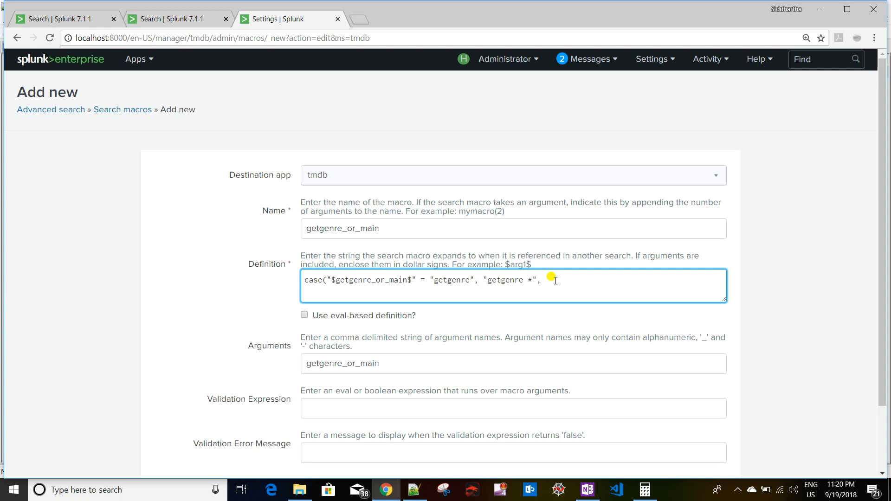
left_click_drag(473, 280, 327, 283)
key("ctrl+c")
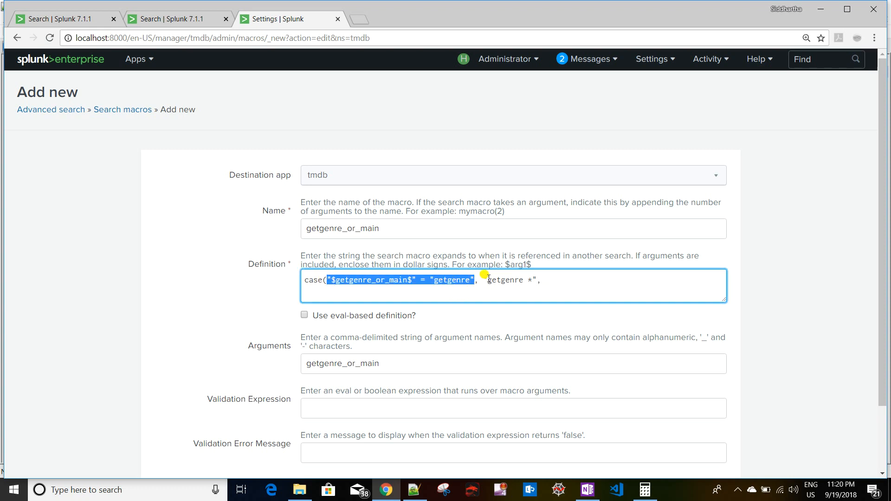
left_click(563, 281)
key("ctrl+v")
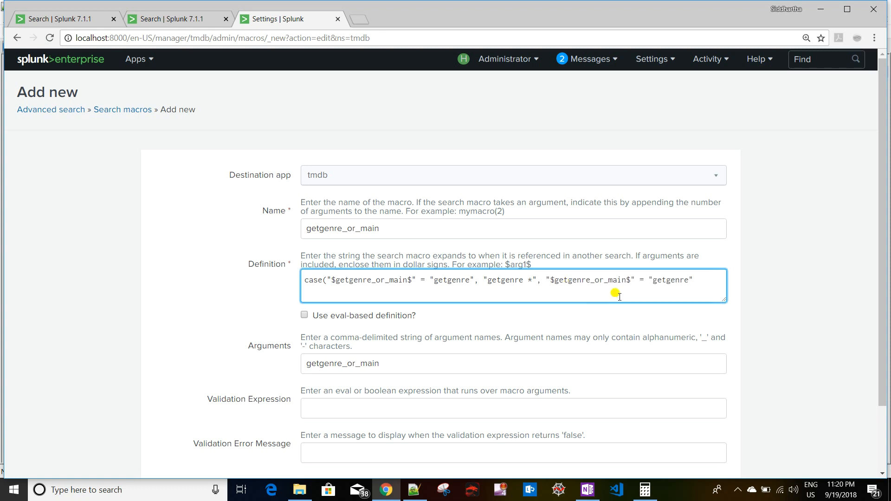
double_click(669, 281)
type("main, \"\"search index=main")
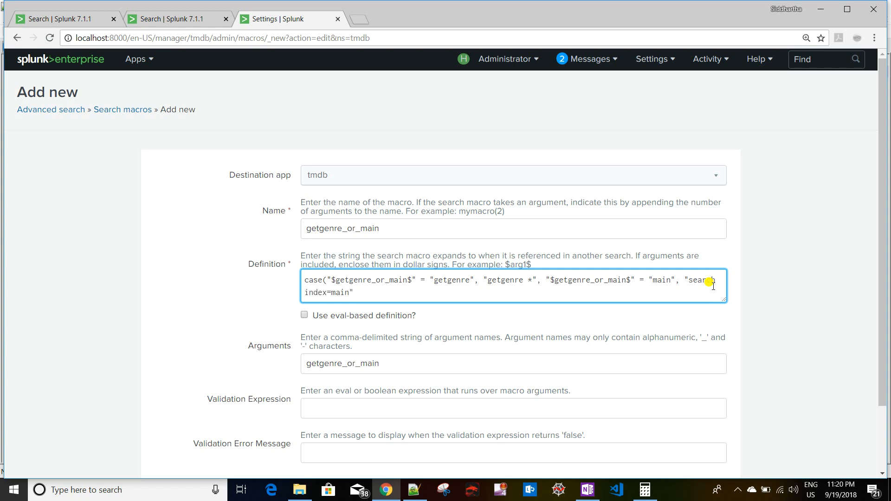
- Recheck the index=main source search against the second case result in the macro definition
left_click(209, 22)
left_click(65, 144)
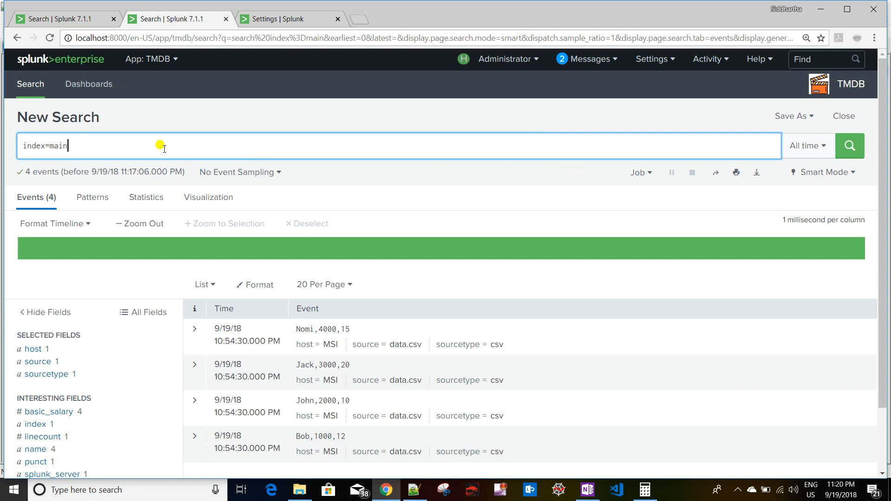
left_click(24, 147)
left_click(270, 20)
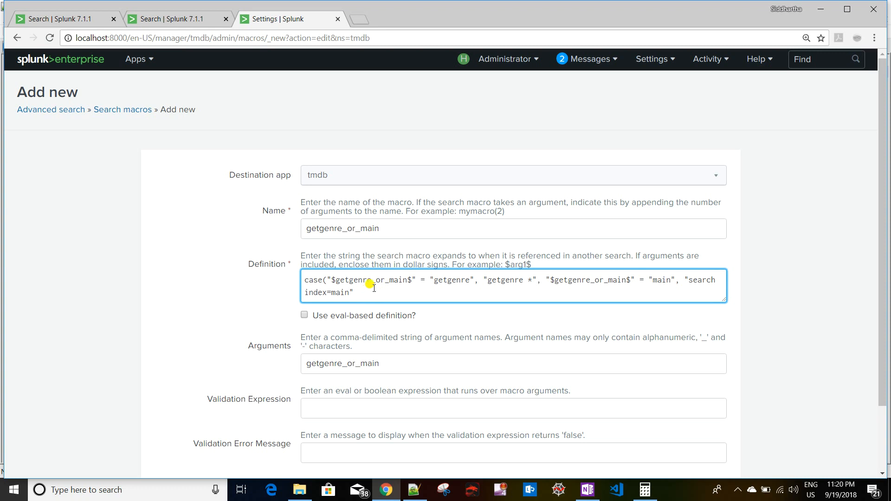
- Append the argument count to the macro name, making it getgenre_or_main(1), and save the macro
scroll(368, 233, "down", 2)
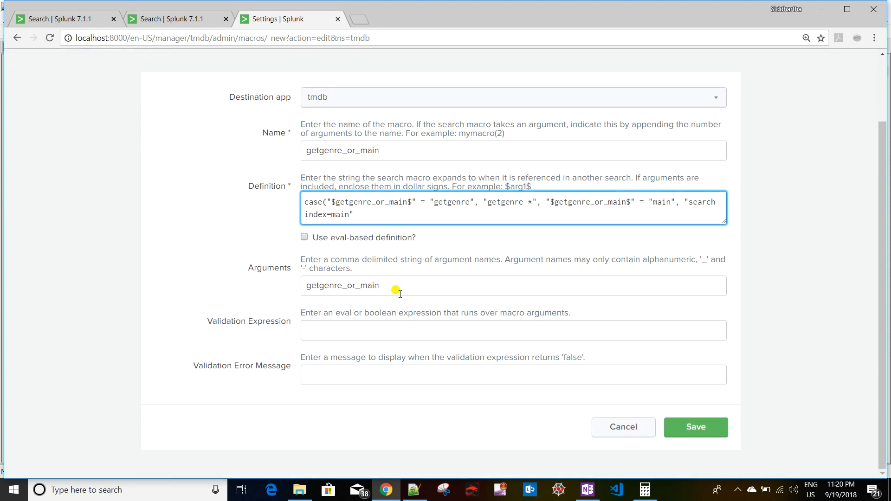
left_click(358, 284)
double_click(359, 284)
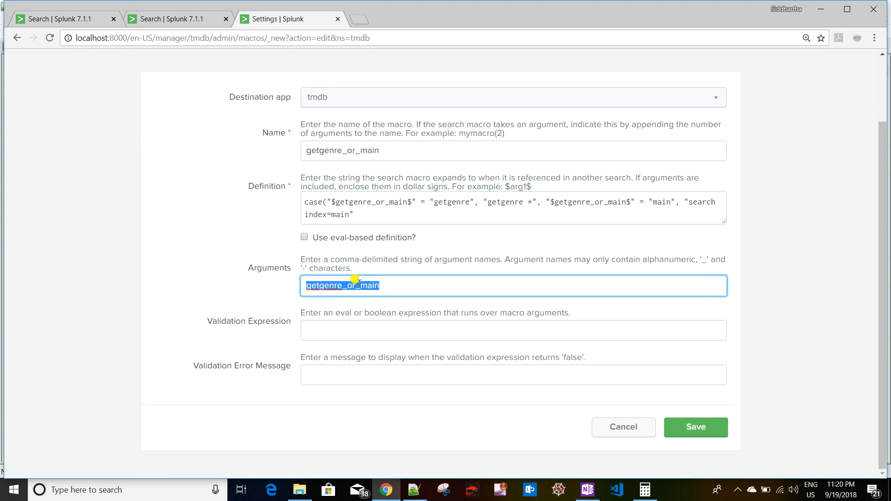
left_click(388, 151)
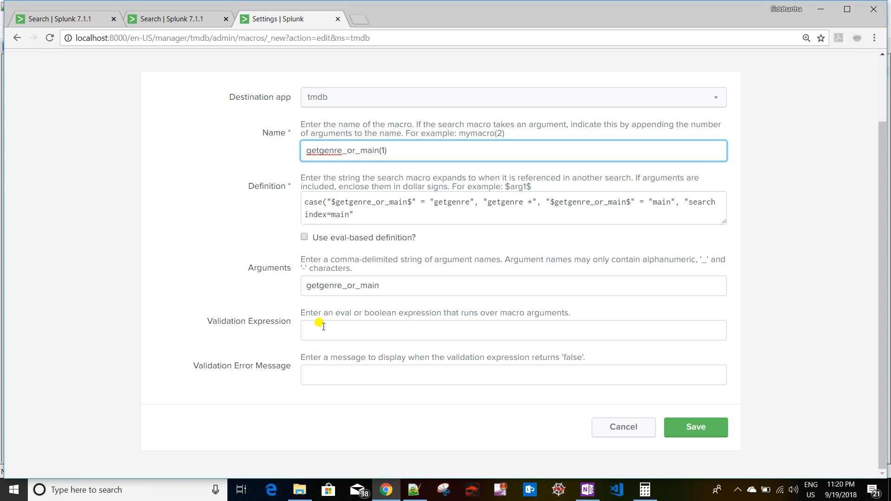
scroll(423, 357, "up", 2)
scroll(420, 325, "down", 2)
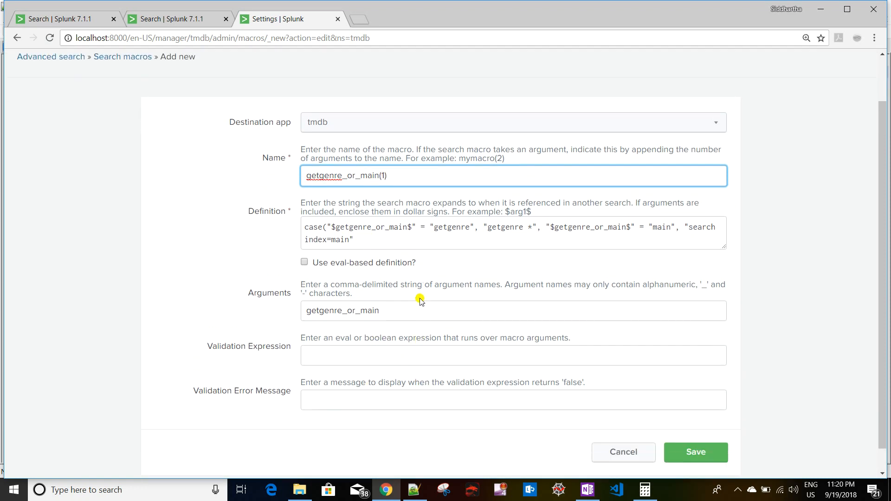
left_click(717, 435)
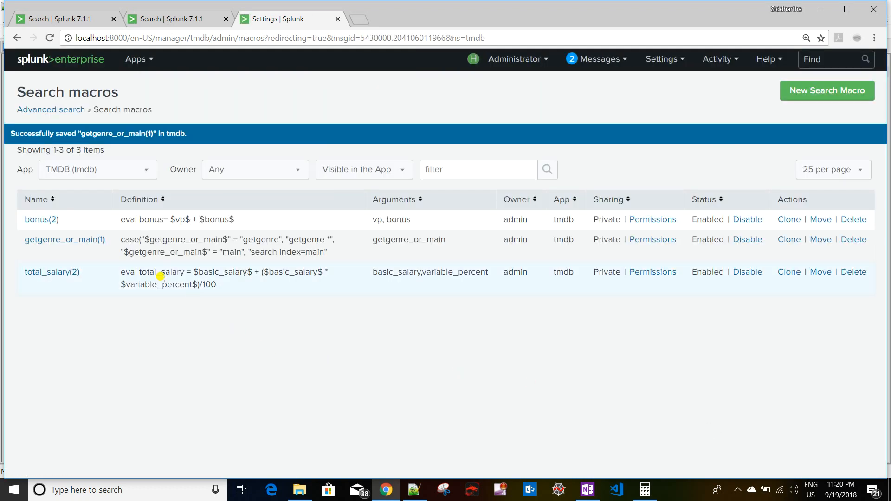
- Copy the macro name getgenre_or_main and replace the index=main search with | `getgenre_or_main(getgenre)`, running it over all time
left_click_drag(15, 238, 104, 247)
key("ctrl+c")
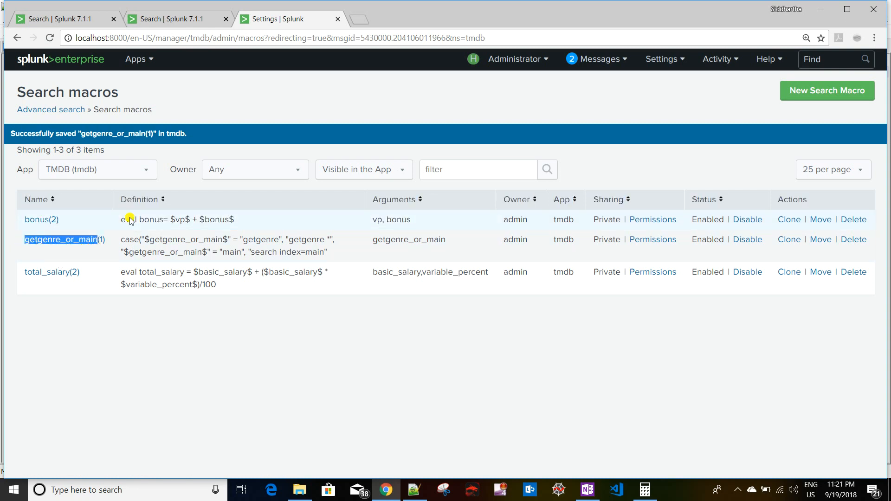
left_click(158, 22)
left_click_drag(77, 144, 2, 139)
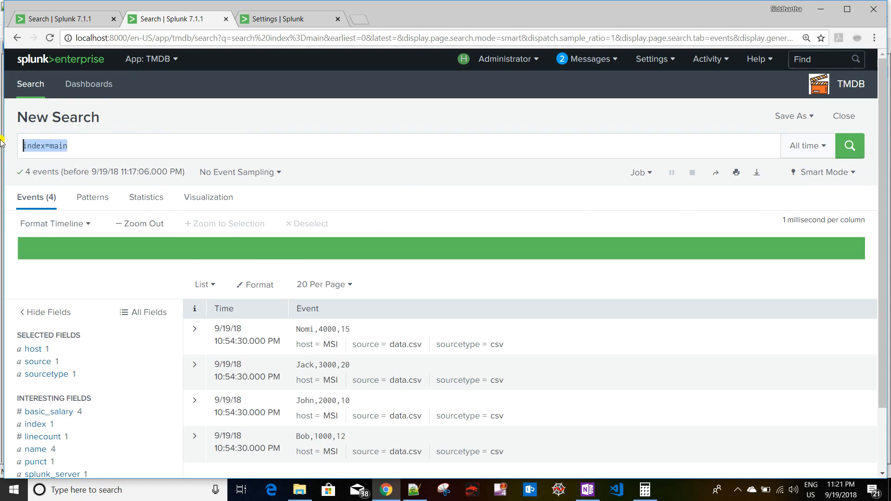
type("|")
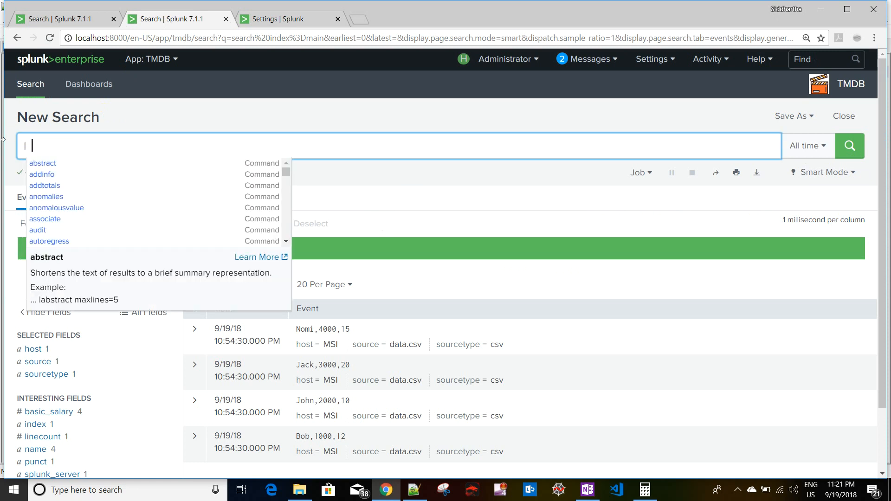
key("ctrl+v")
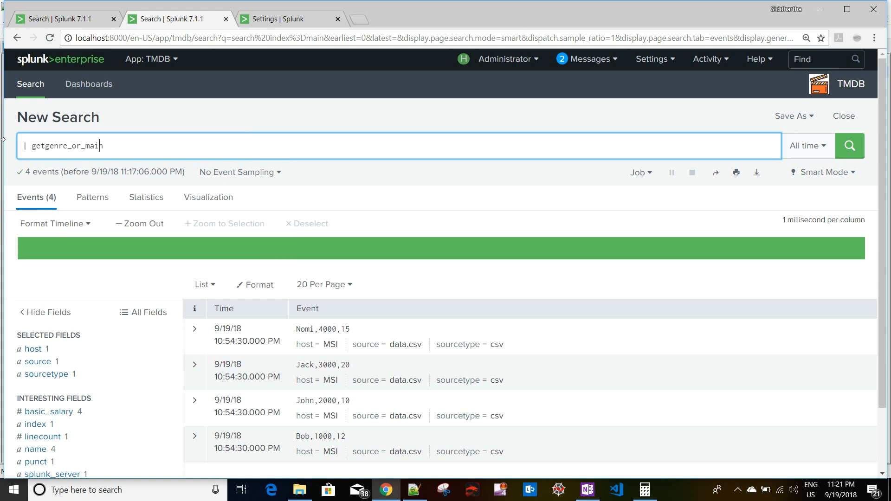
type("`")
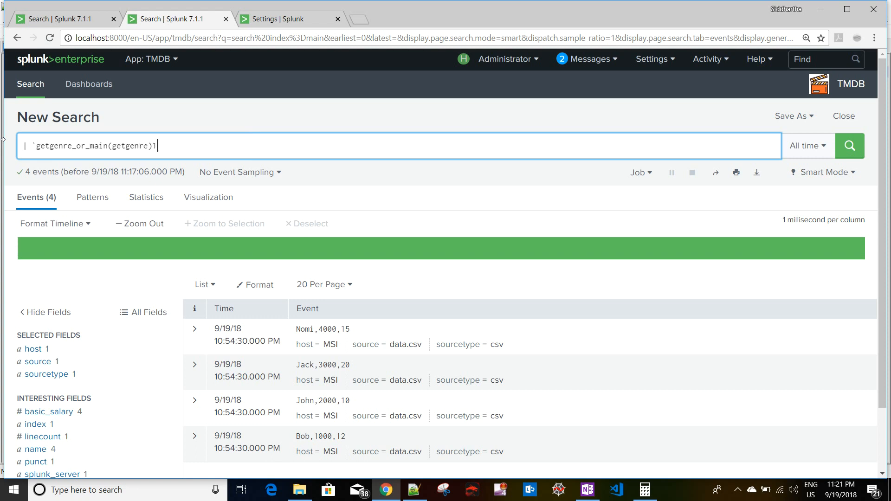
key("Return")
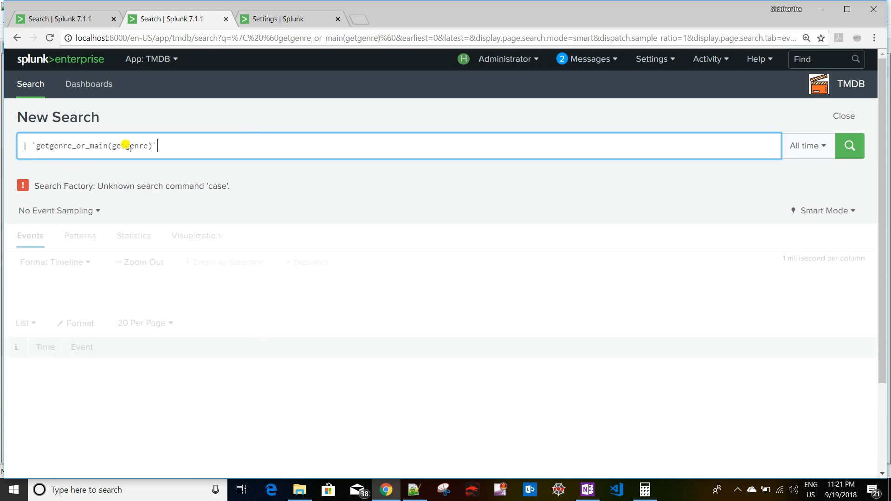
- Add the missing closing parenthesis to the case definition of getgenre_or_main(1) and save the macro
left_click(260, 20)
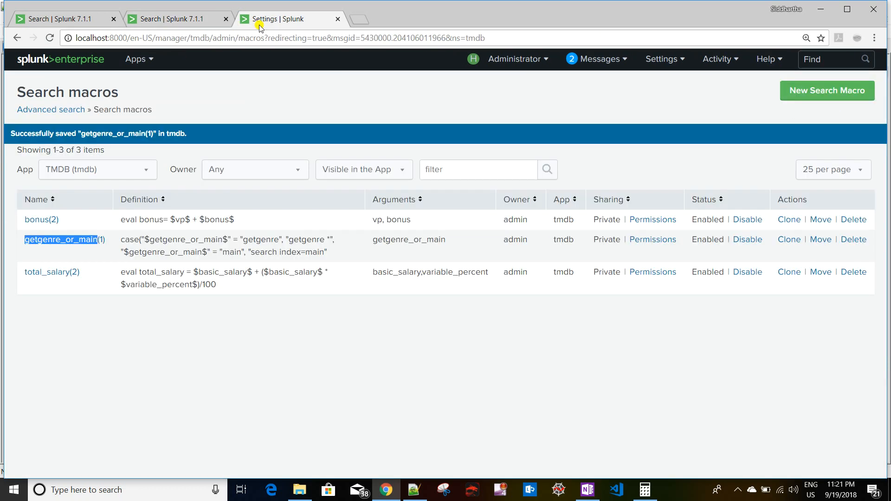
left_click(80, 241)
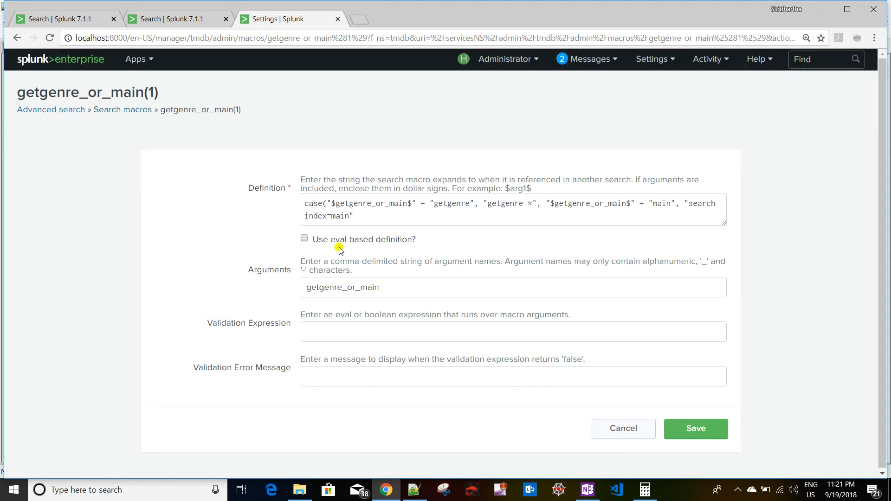
left_click(359, 218)
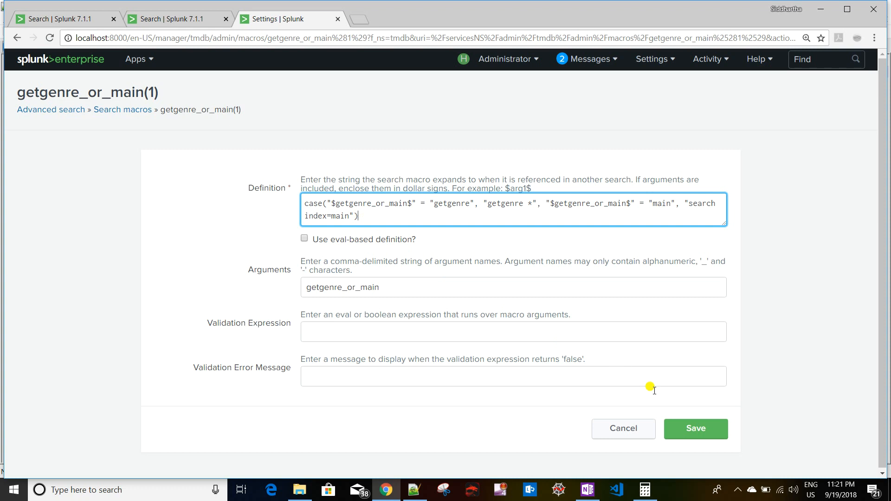
left_click(696, 431)
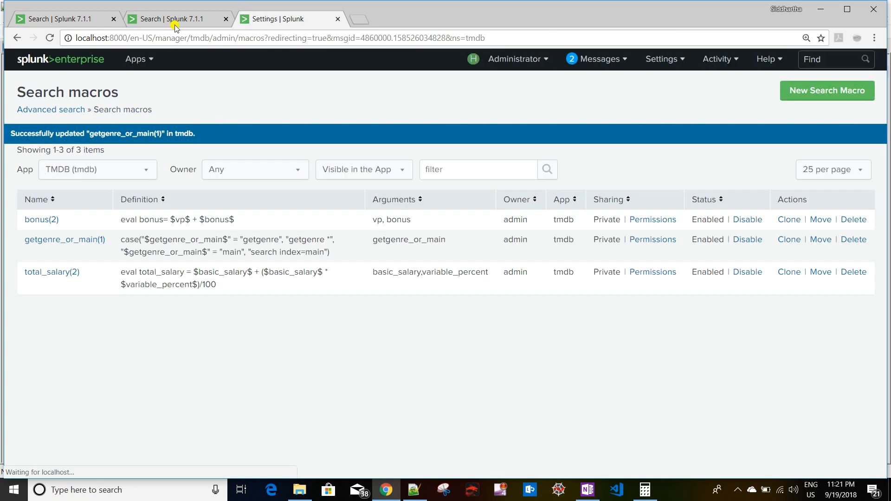
- Copy | `getgenre_or_main(getgenre)`, close the current search, and run the copied query in a fresh search
left_click(175, 18)
left_click(191, 143)
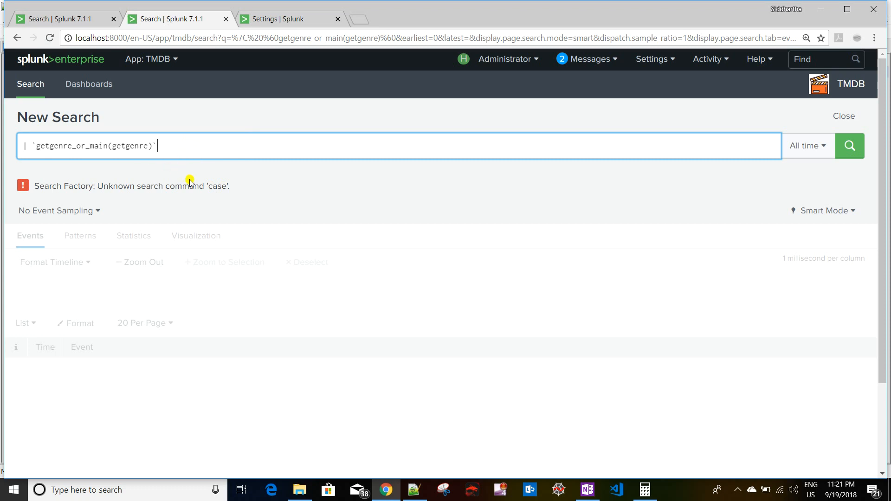
left_click(174, 142)
left_click_drag(171, 141, 3, 136)
key("ctrl+c")
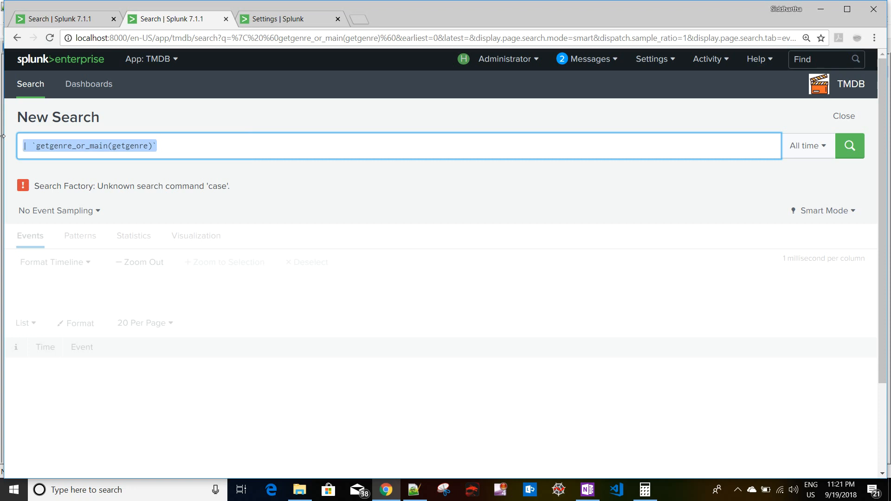
key("BackSpace")
left_click(843, 116)
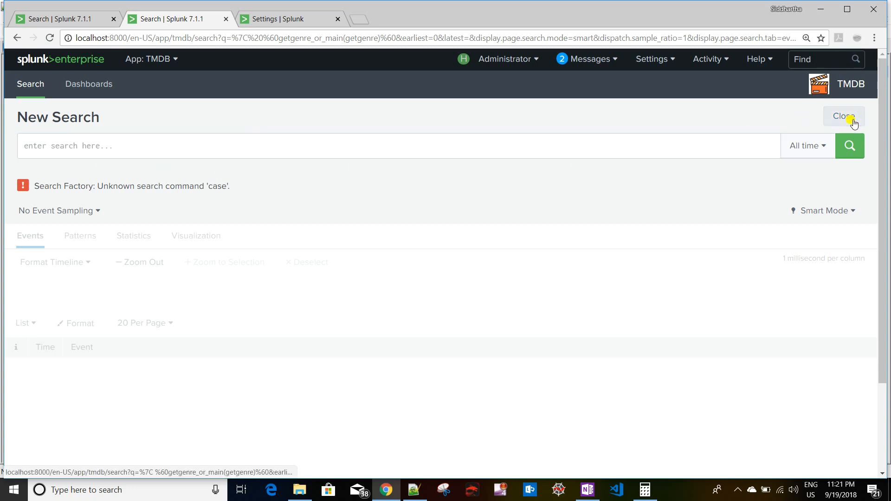
left_click(301, 145)
key("ctrl+v")
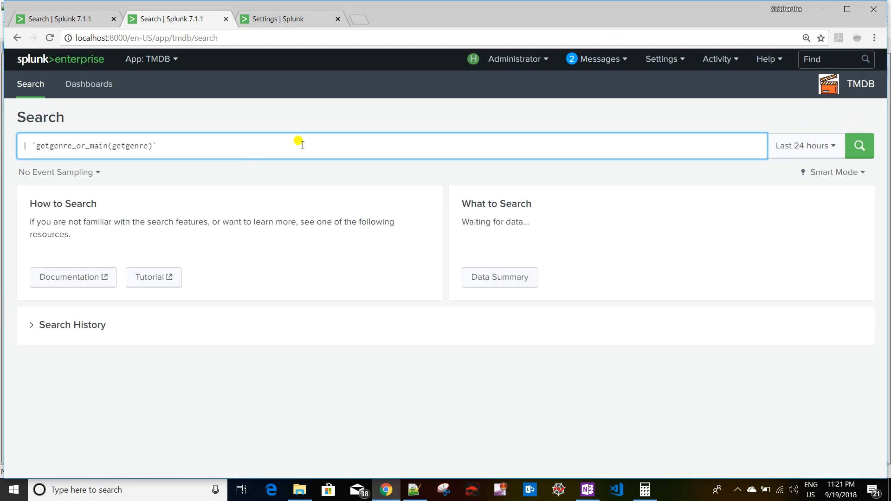
key("Return")
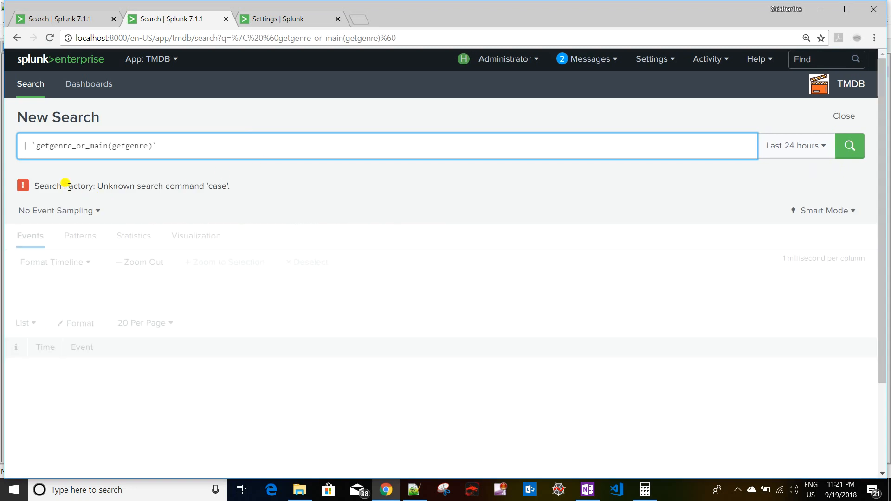
- Enable the eval-based definition for the getgenre_or_main(1) macro and save it
left_click(279, 19)
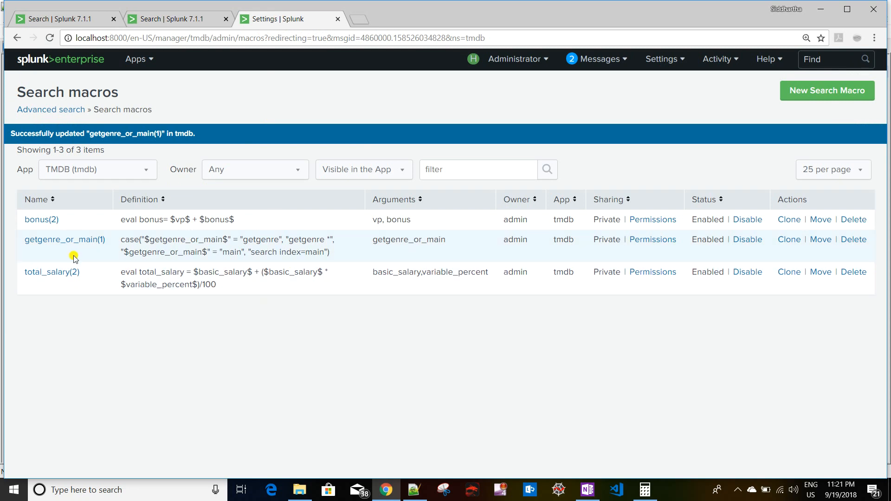
left_click(69, 241)
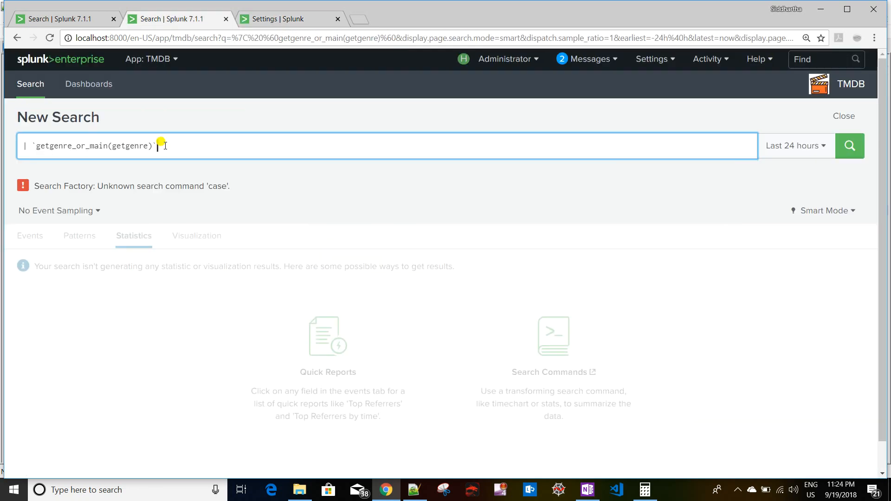
left_click(275, 19)
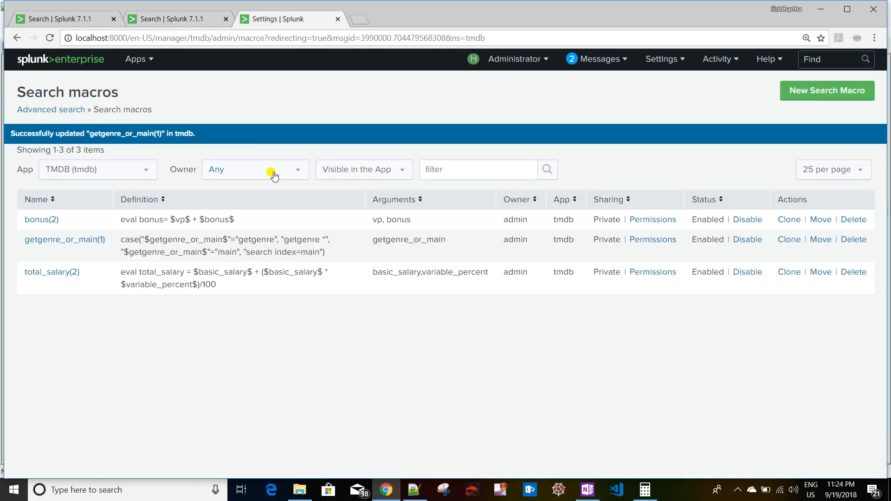
left_click(79, 241)
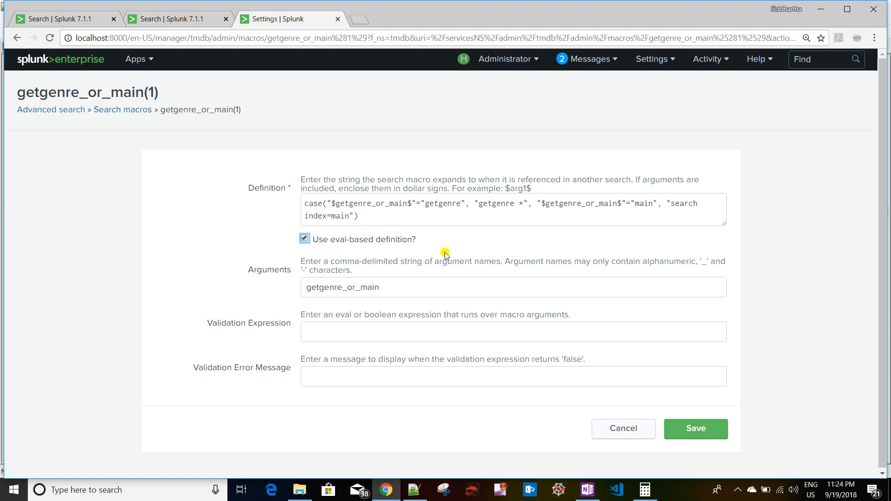
left_click(699, 431)
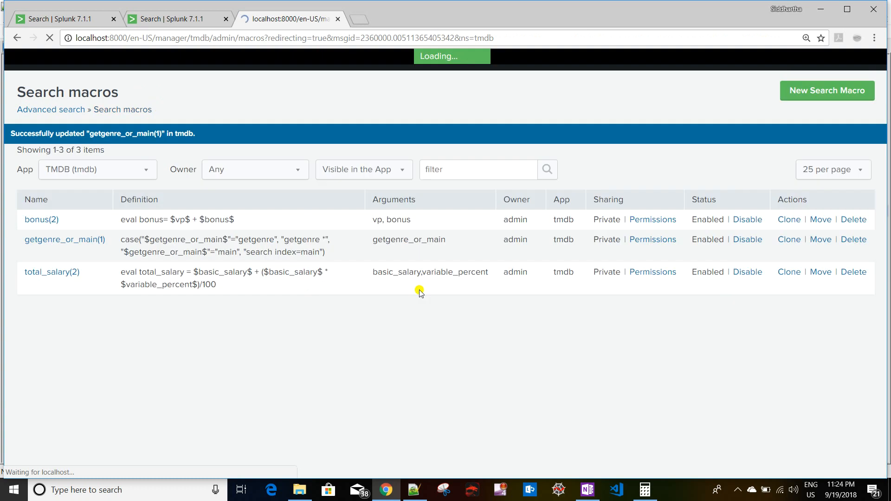
- Copy the | `getgenre_or_main(getgenre)` query, close the current search, and rerun the query in a new search
left_click(163, 17)
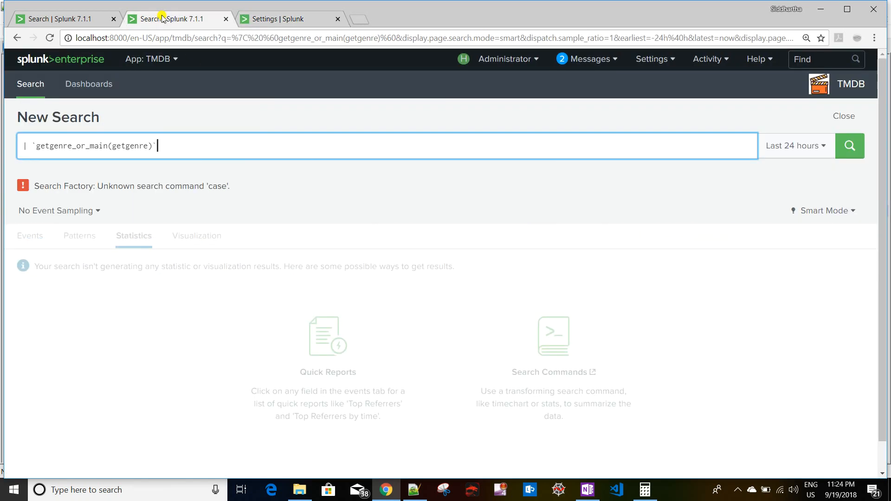
triple_click(186, 145)
key("ctrl+c")
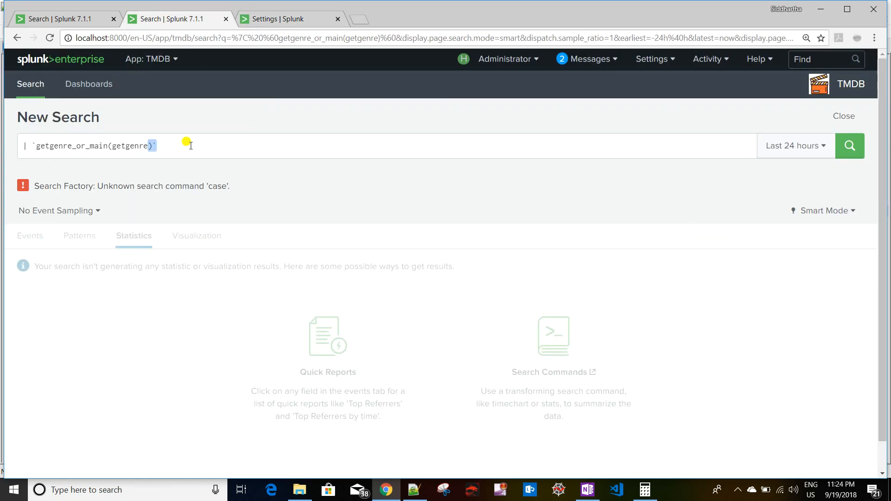
key("BackSpace")
left_click(845, 116)
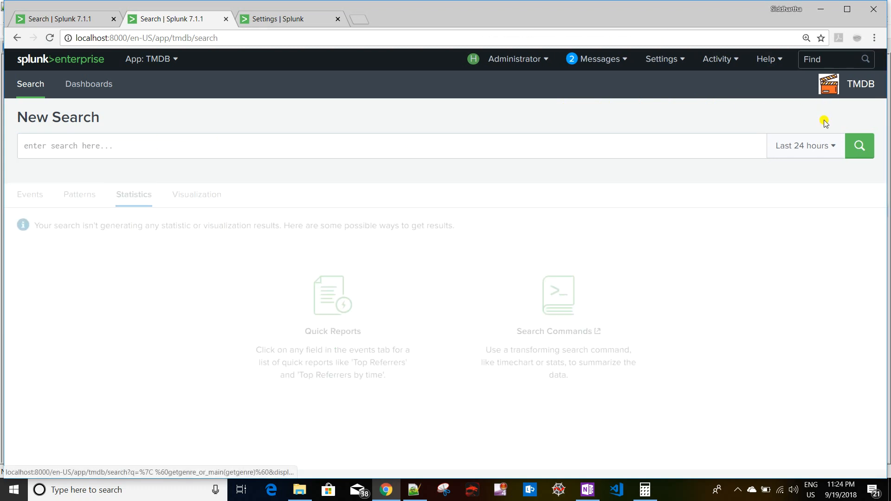
left_click(331, 145)
key("ctrl+v")
key("Return")
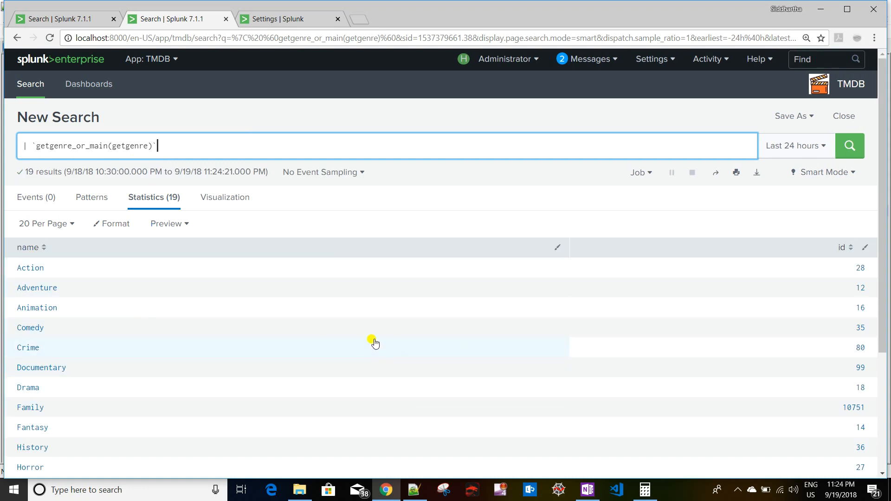
- Change the macro argument to main, run | `getgenre_or_main(main)`, and look through the returned events
double_click(130, 145)
type("mai")
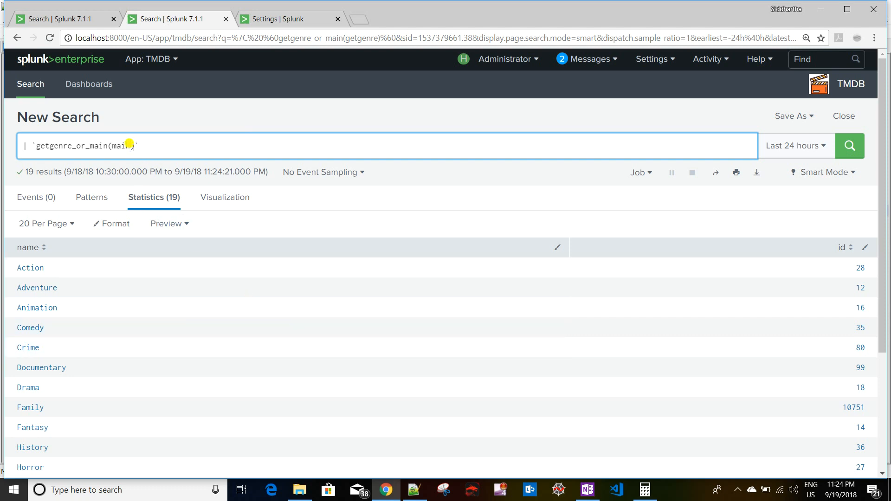
type("n")
key("Return")
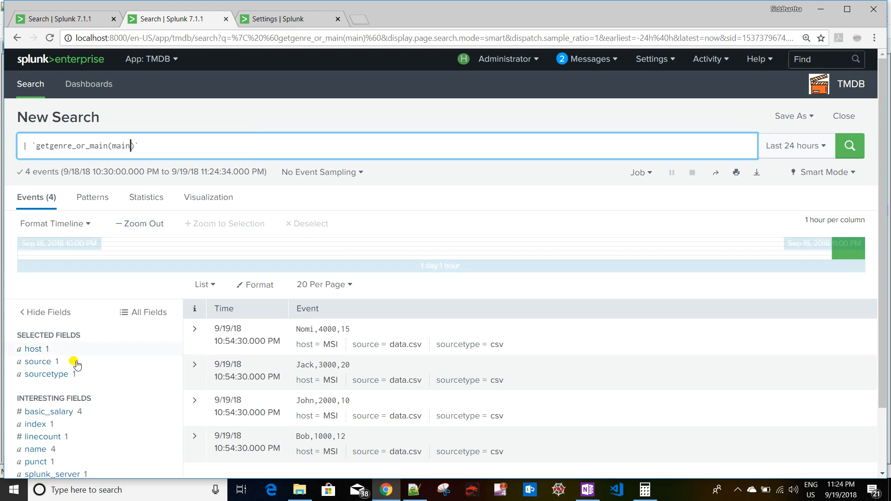
scroll(122, 351, "down", 2)
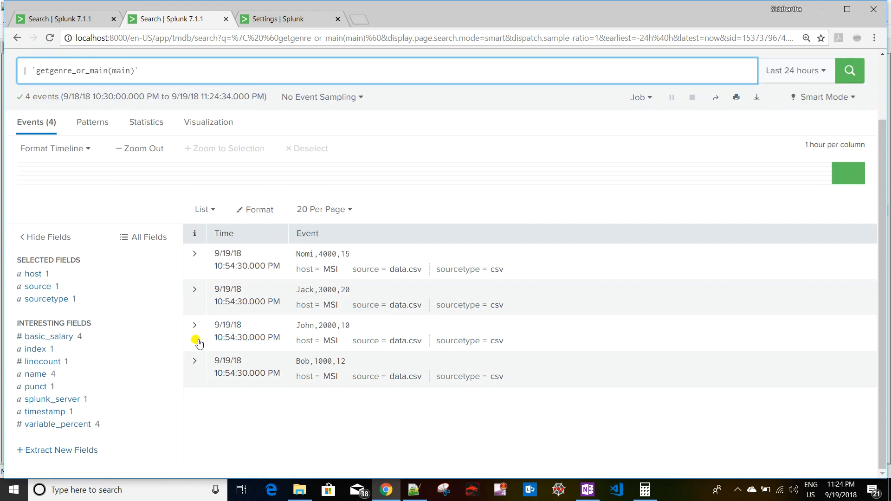
scroll(199, 343, "up", 2)
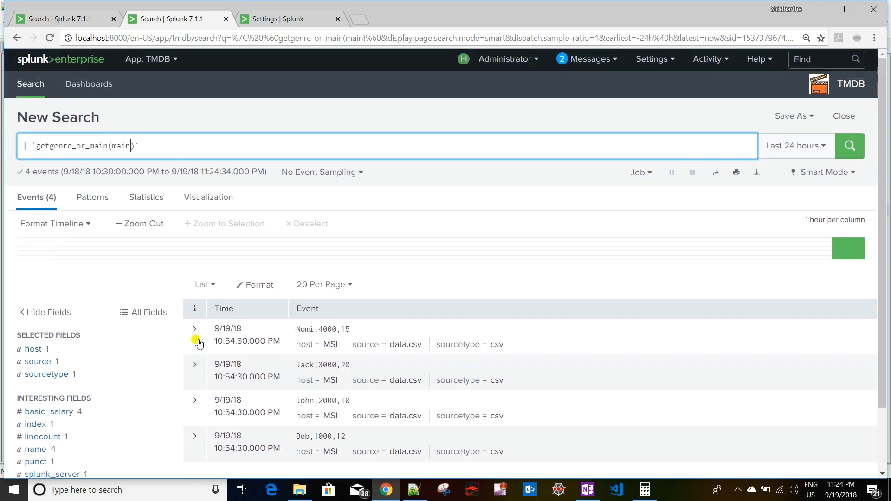
- Share the bonus(2) macro with this app only (tmdb), granting Everyone read and admin write permission, and save
left_click(281, 21)
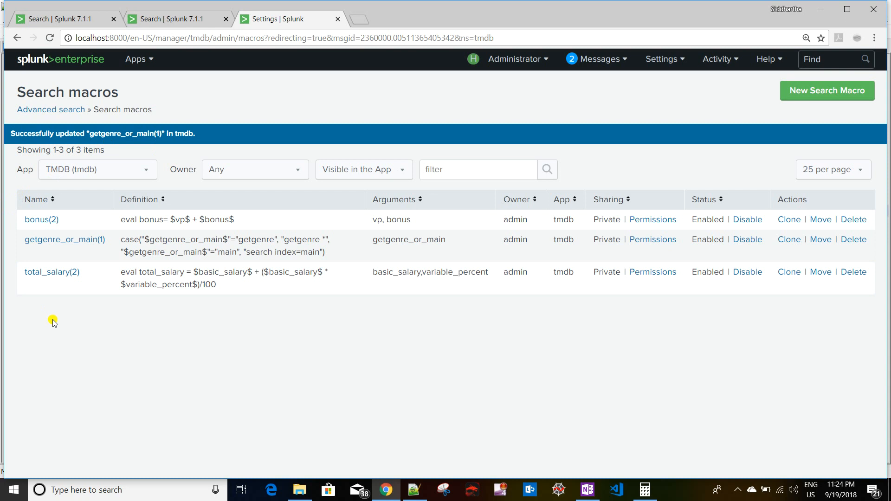
left_click(645, 224)
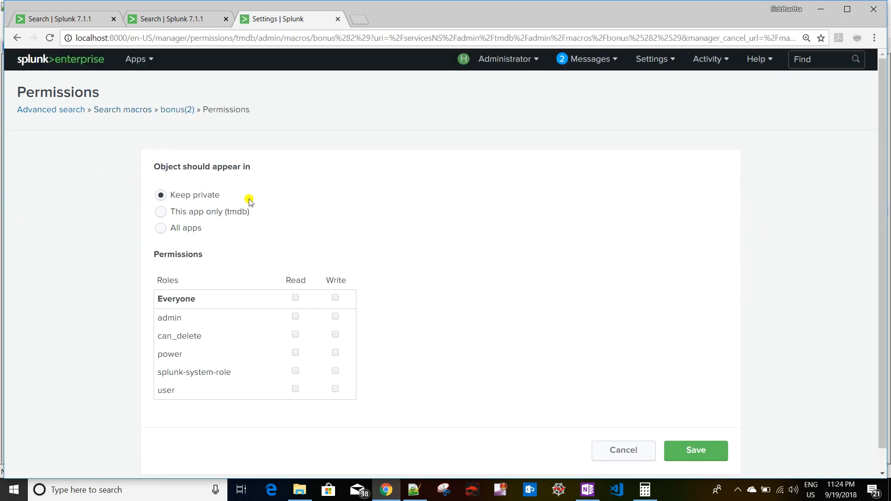
left_click(161, 212)
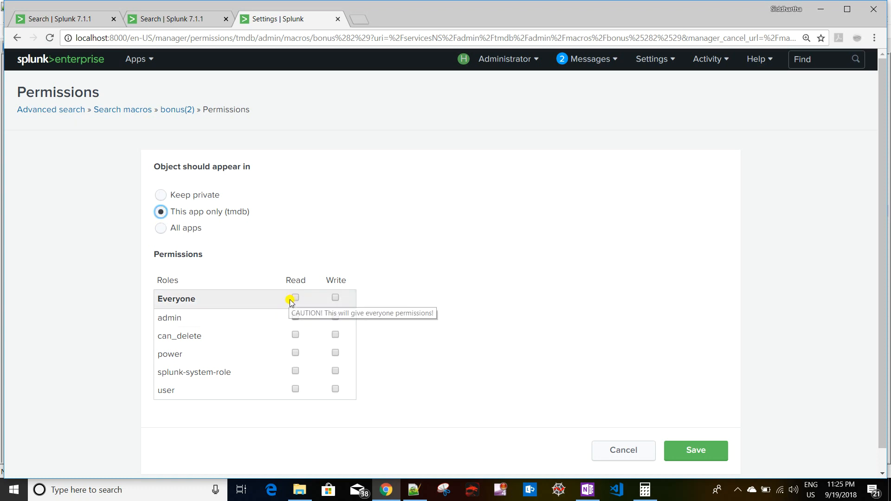
left_click(295, 298)
left_click(335, 316)
left_click(682, 451)
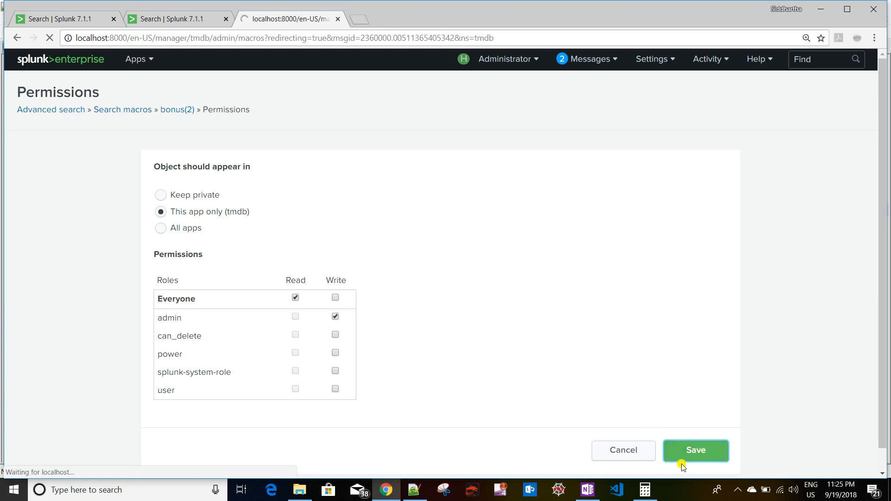
- Share the getgenre_or_main(1) macro with this app only (tmdb), granting Everyone read and admin write permission, and save
left_click(652, 221)
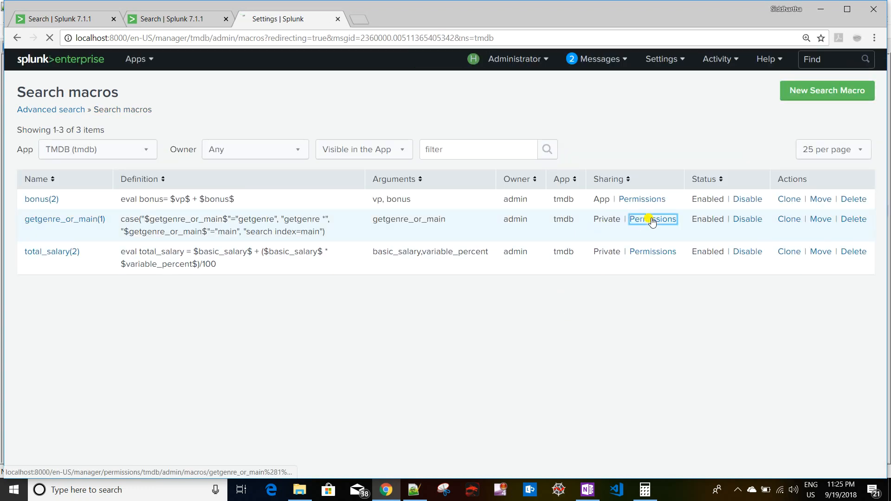
left_click(161, 212)
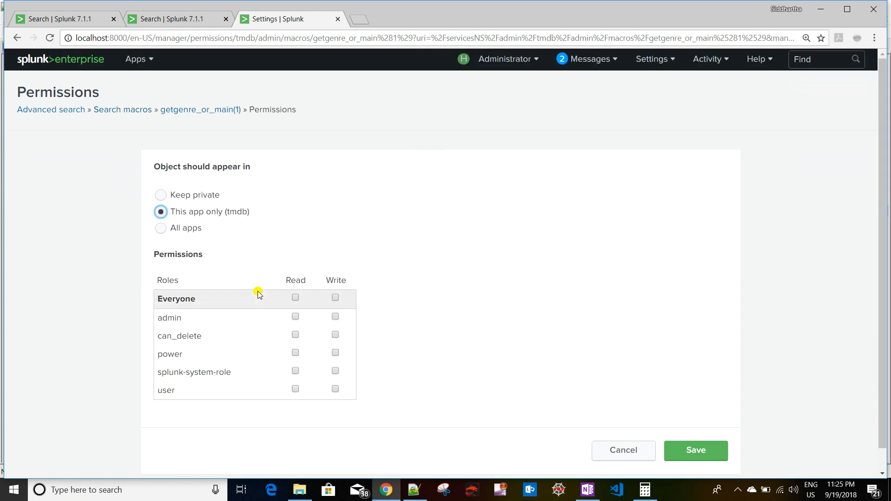
left_click(295, 298)
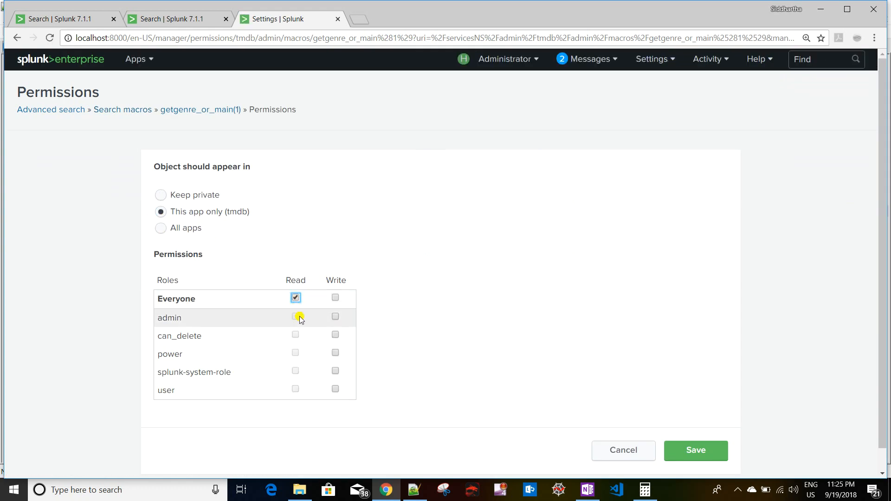
left_click(335, 317)
left_click(711, 453)
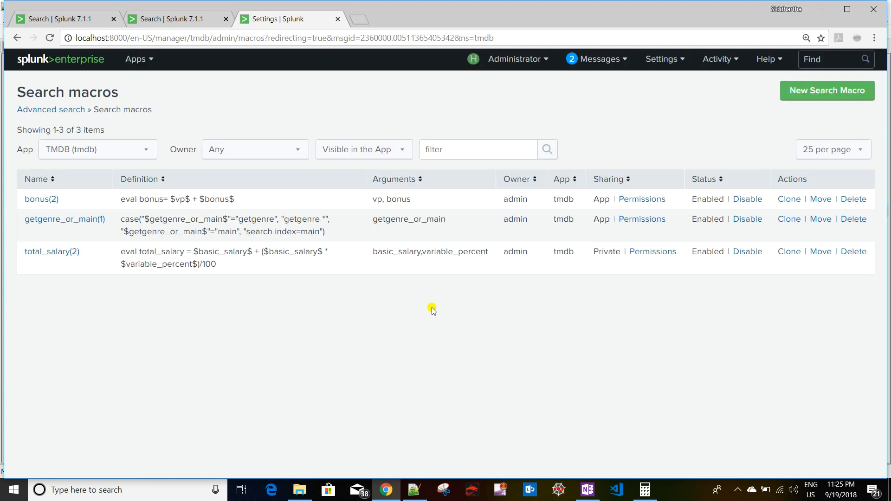
- Share the total_salary(2) macro with this app only (tmdb), granting Everyone read and admin write permission, and save
left_click(653, 255)
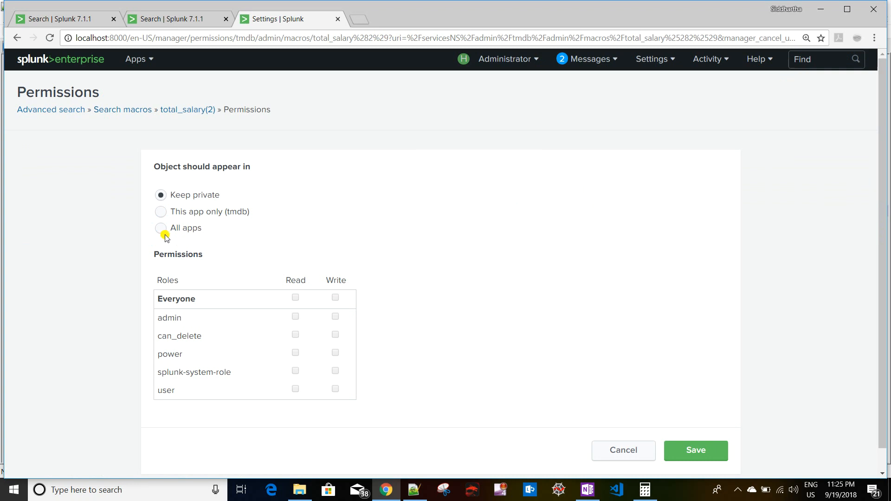
left_click(161, 212)
left_click(295, 298)
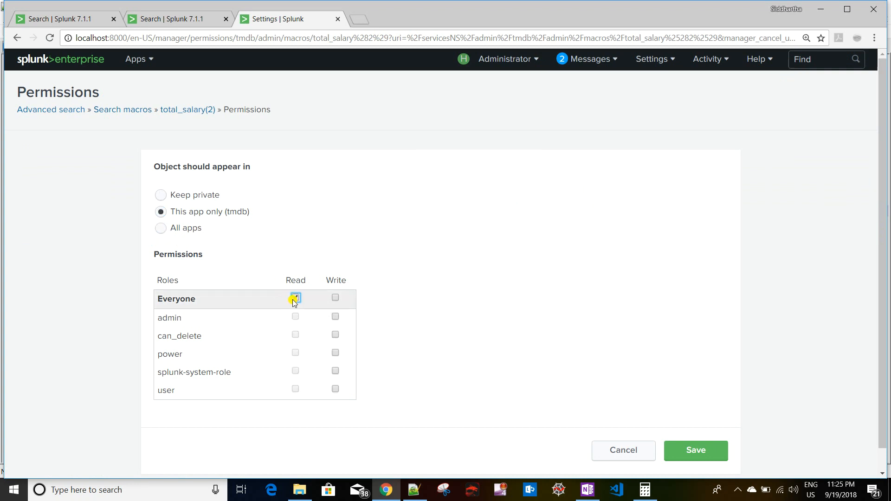
left_click(335, 317)
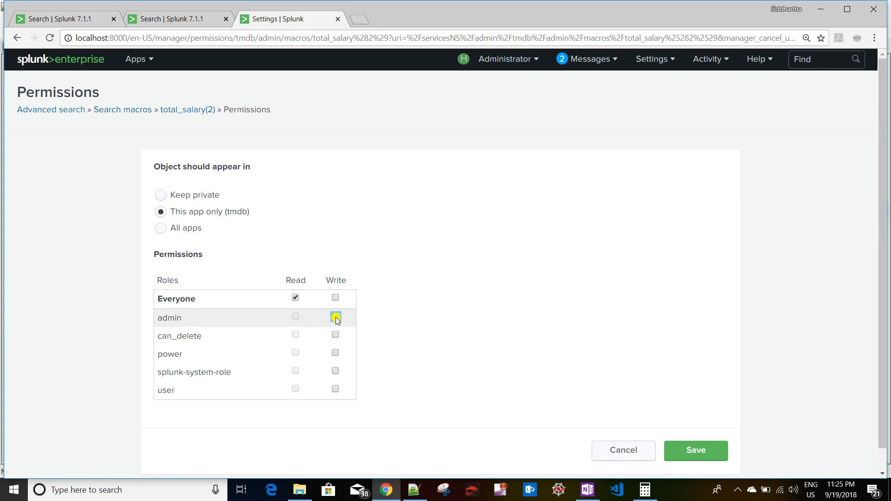
left_click(696, 452)
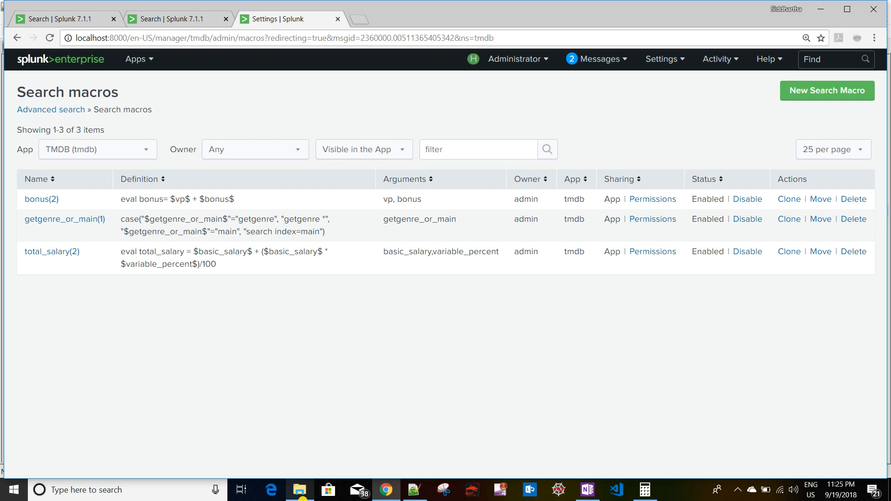
- Switch to File Explorer, go to Splunk's etc\apps\tmdb\local folder, and open macros.conf in Notepad++
left_click(302, 497)
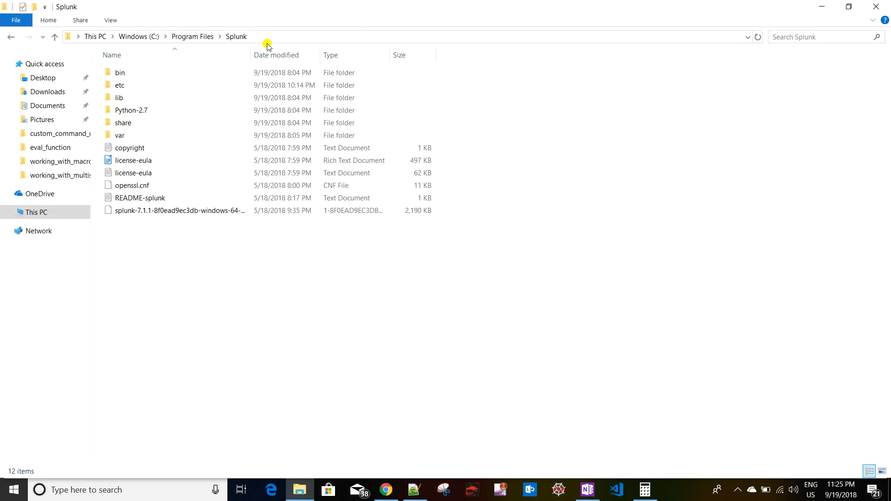
double_click(158, 85)
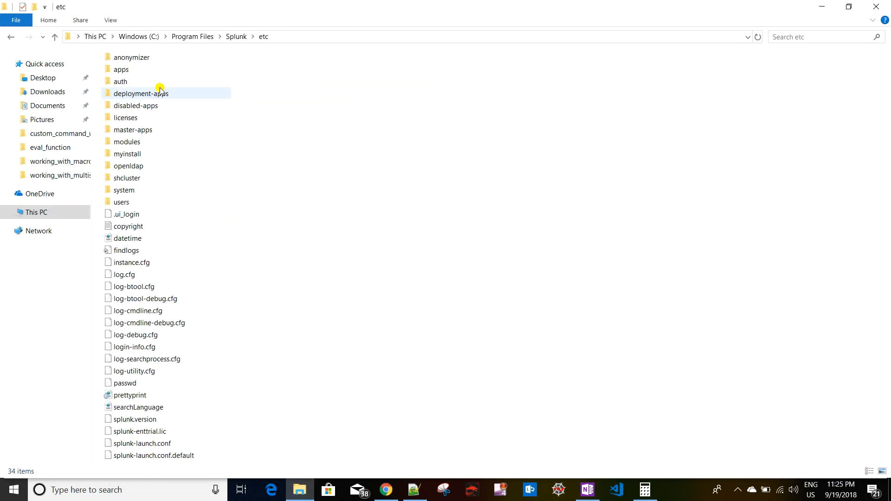
double_click(150, 70)
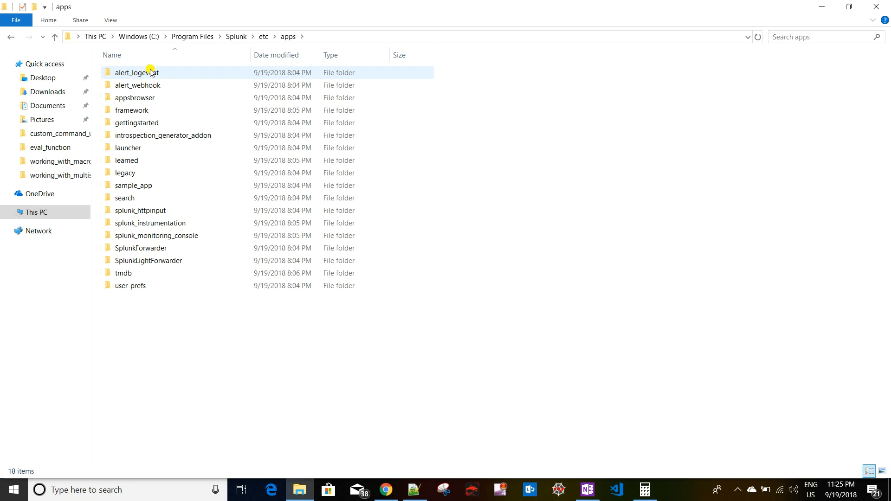
double_click(151, 272)
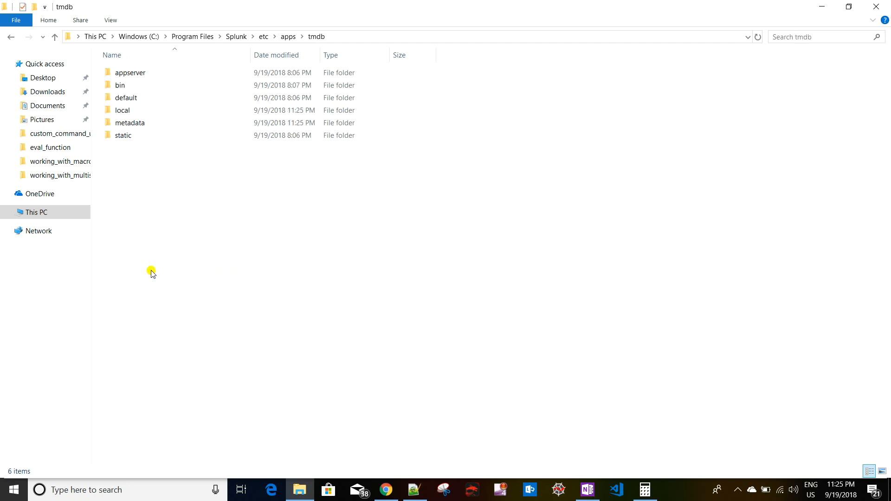
double_click(142, 114)
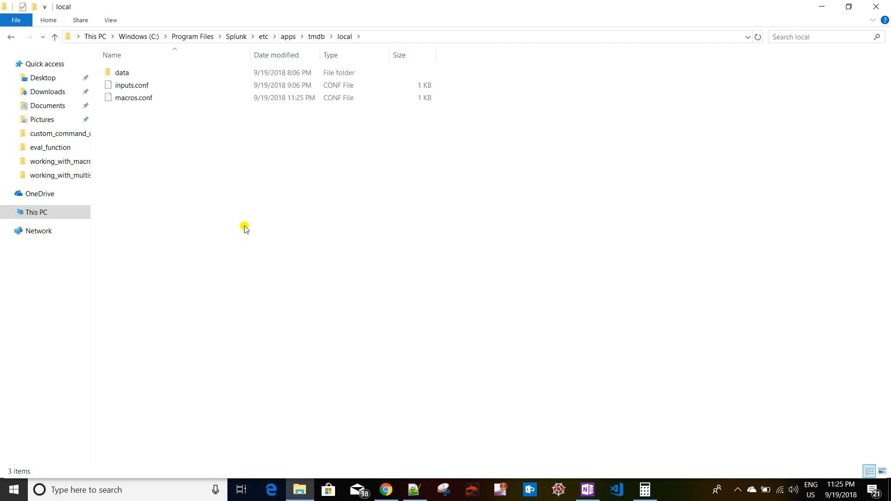
left_click(130, 101)
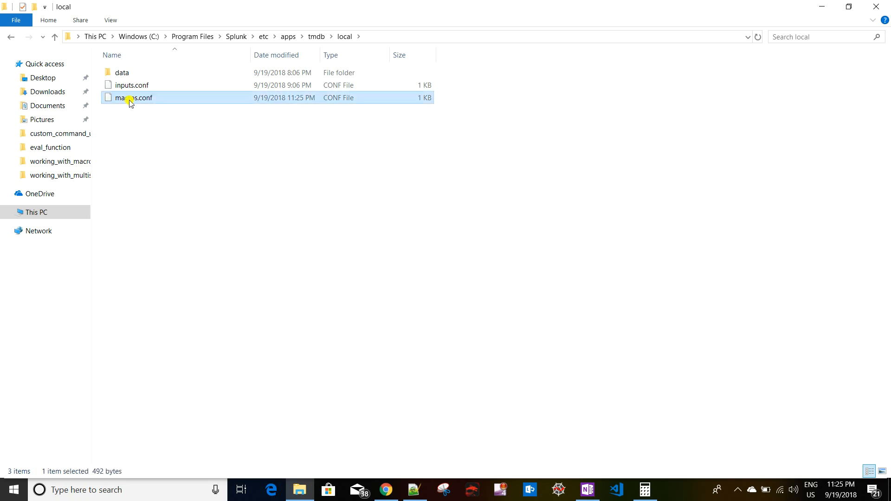
right_click(130, 99)
left_click(173, 136)
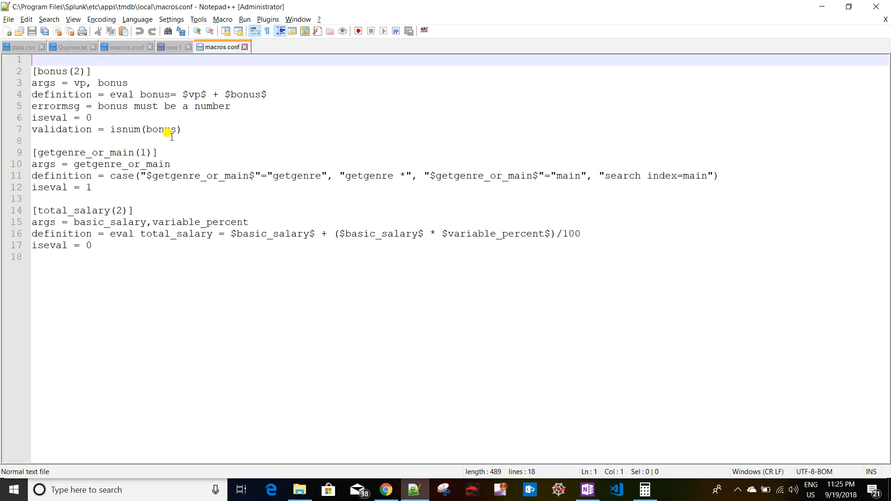
- Examine the stanza names of the three macros in macros.conf and the argument count in bonus(2)
double_click(53, 71)
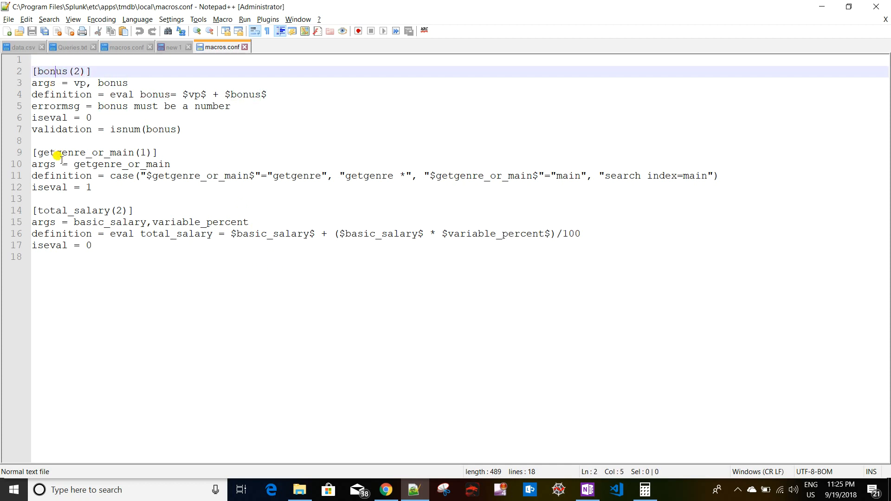
left_click_drag(91, 71, 31, 74)
left_click_drag(168, 152, 21, 154)
left_click_drag(138, 210, 34, 209)
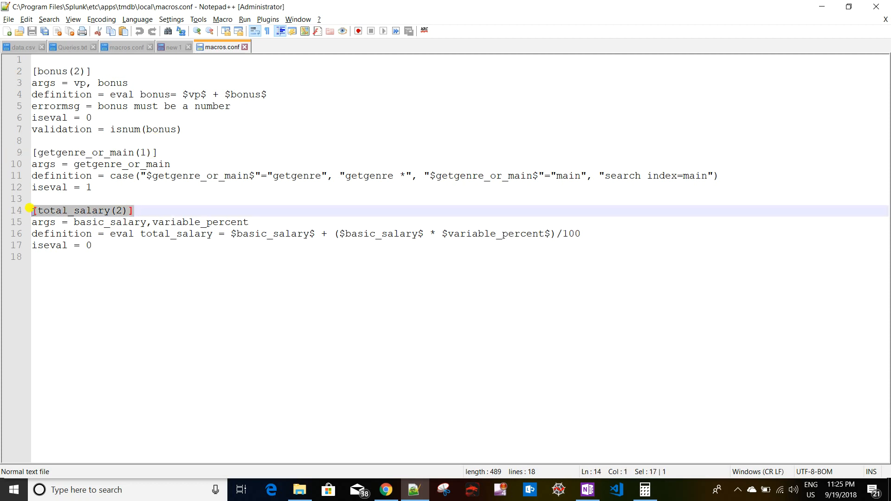
left_click_drag(85, 72, 69, 72)
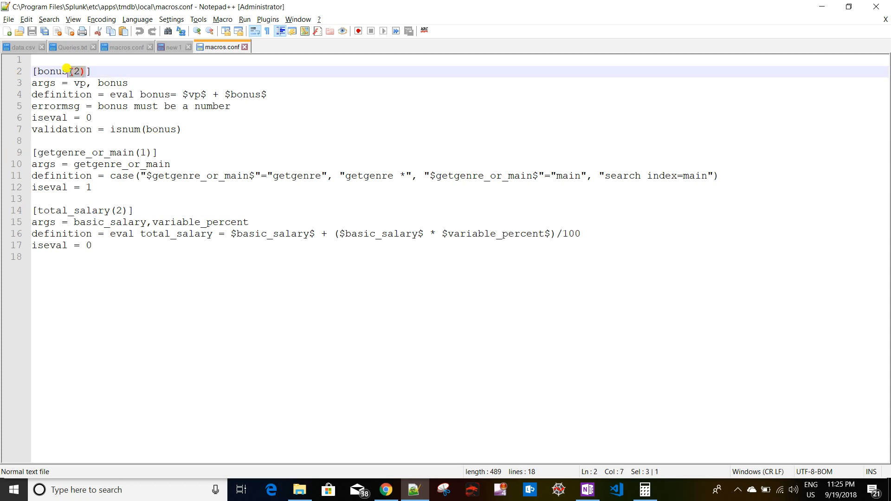
- Compare the args line of the bonus(2) stanza in macros.conf with the macro's arguments in Splunk's search macros list
left_click(147, 140)
double_click(39, 84)
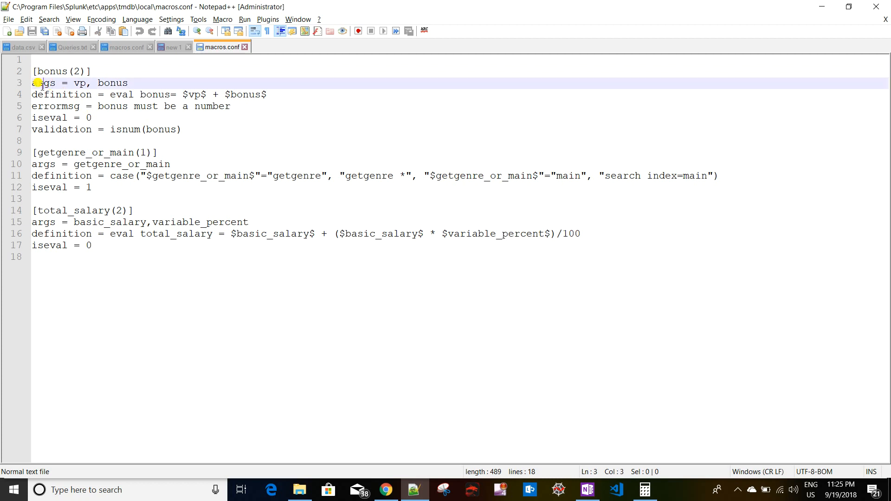
left_click_drag(69, 82, 134, 83)
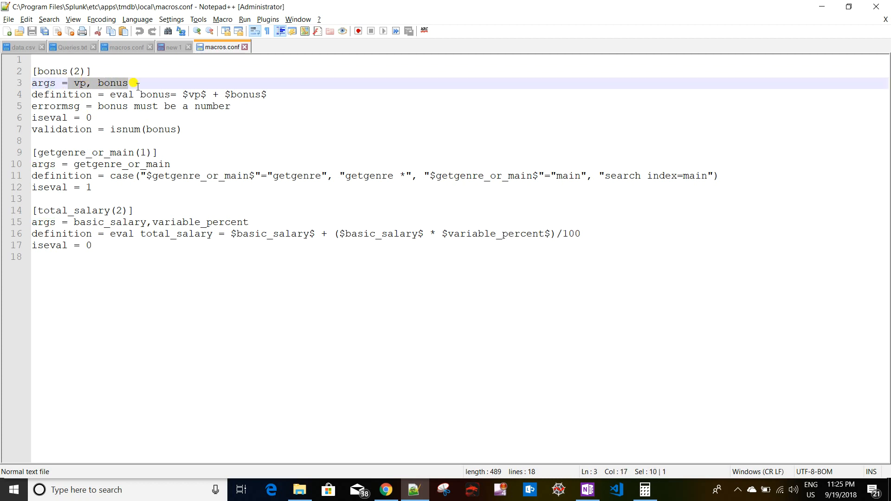
key("alt+Tab")
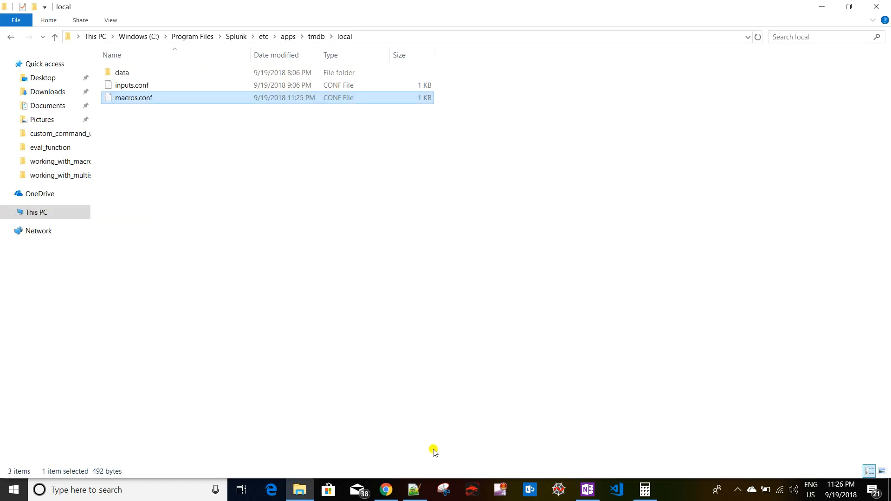
key("alt+Tab")
left_click(382, 489)
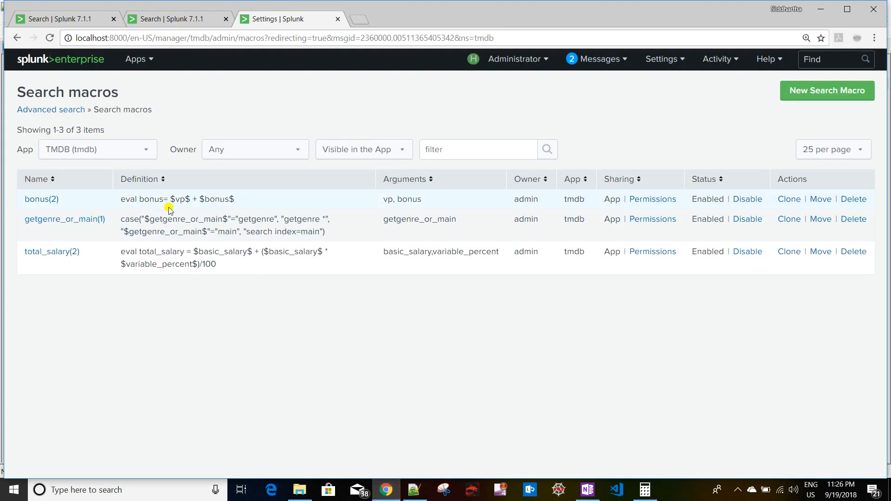
left_click_drag(382, 203, 428, 201)
key("alt+Tab")
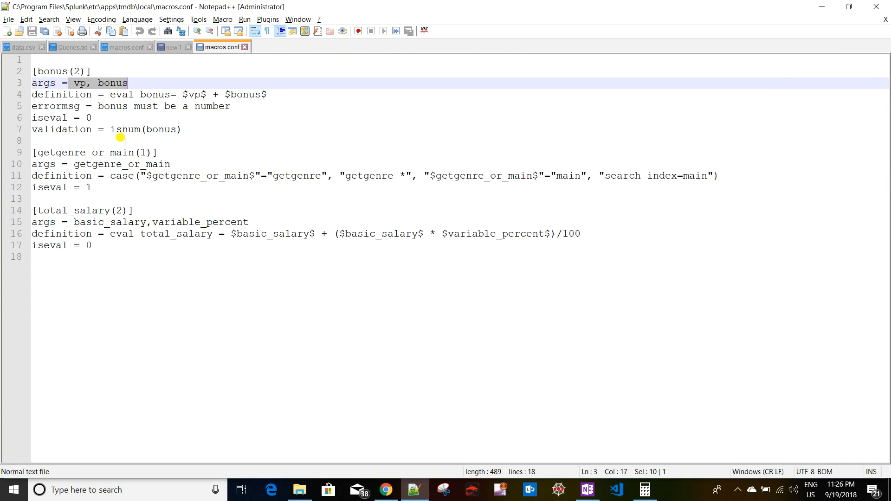
- Examine the definition, errormsg, validation and iseval lines of the bonus(2) stanza in macros.conf
left_click(103, 85)
left_click_drag(113, 95, 296, 98)
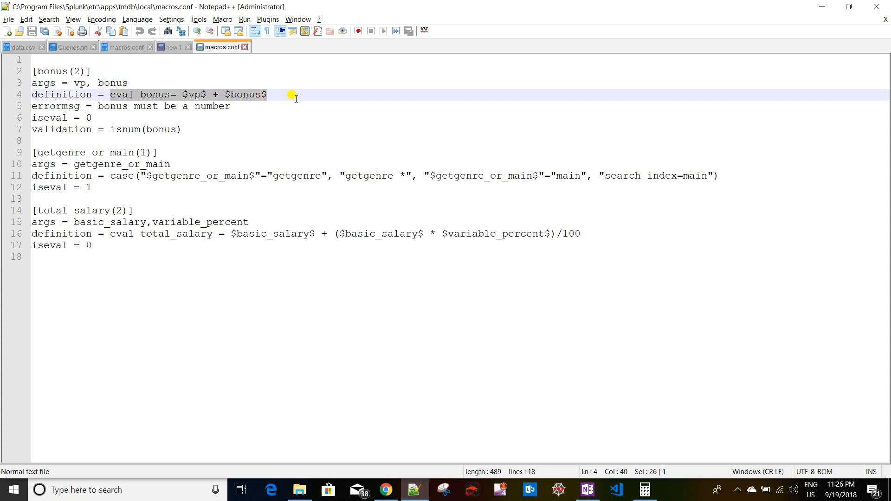
left_click_drag(98, 106, 244, 106)
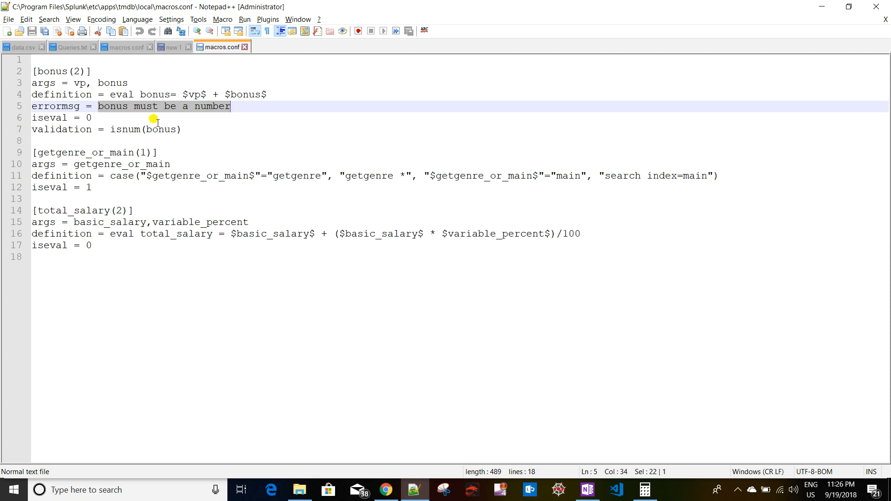
left_click_drag(111, 129, 209, 127)
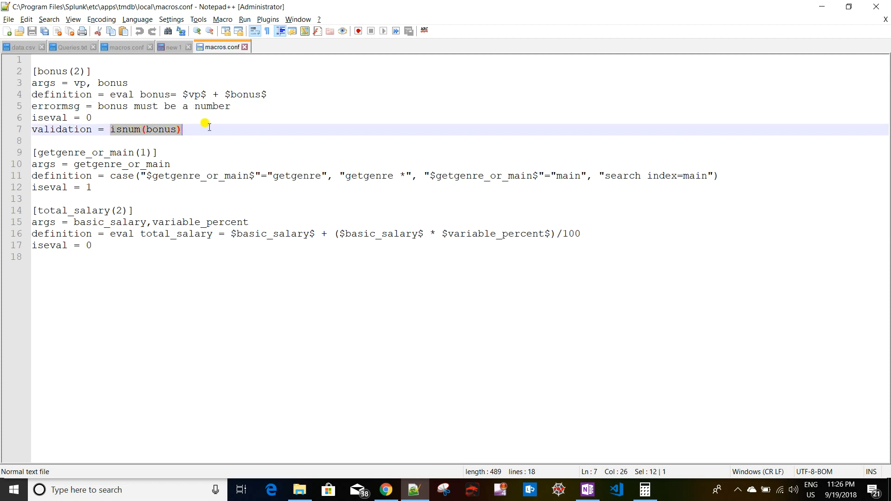
left_click_drag(102, 117, 28, 120)
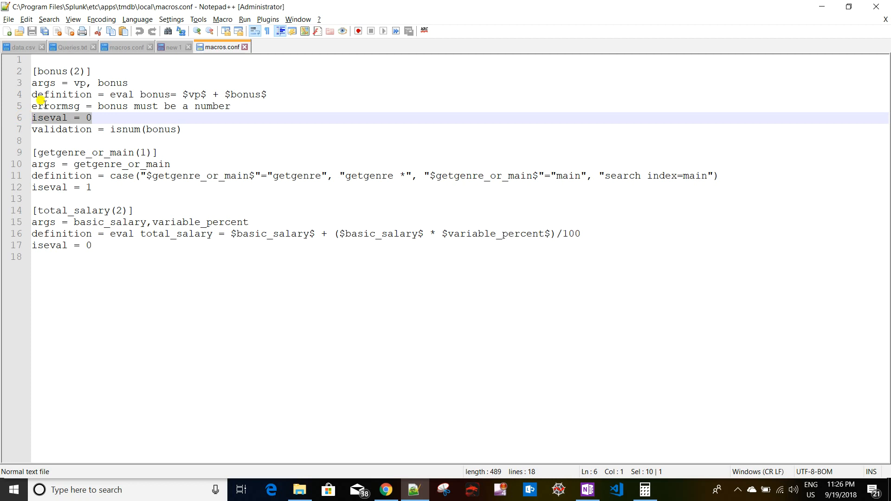
- Compare the iseval setting of getgenre_or_main(1) with those of bonus(2) and total_salary(2)
double_click(86, 152)
left_click(89, 153)
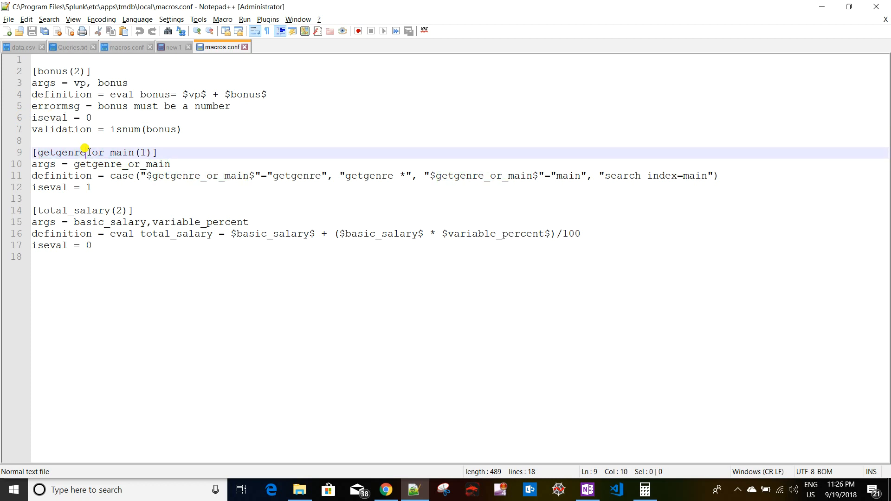
left_click_drag(92, 188, 81, 188)
double_click(88, 187)
left_click(90, 117)
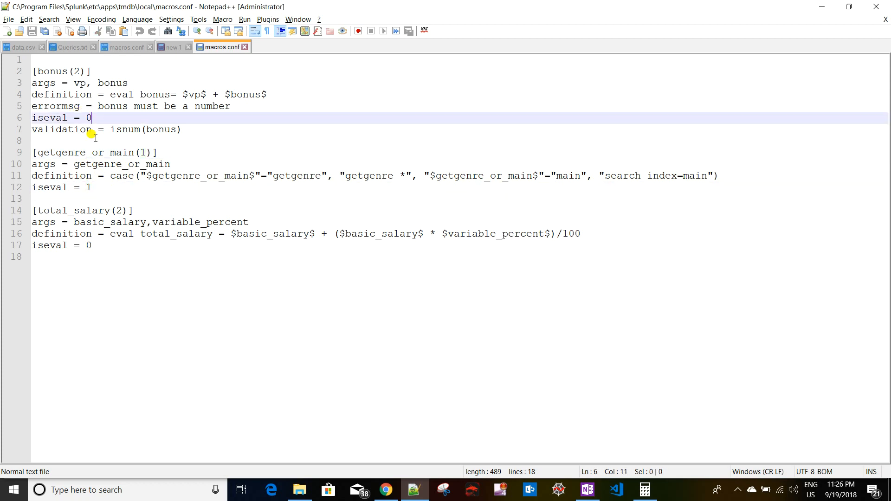
left_click(110, 246)
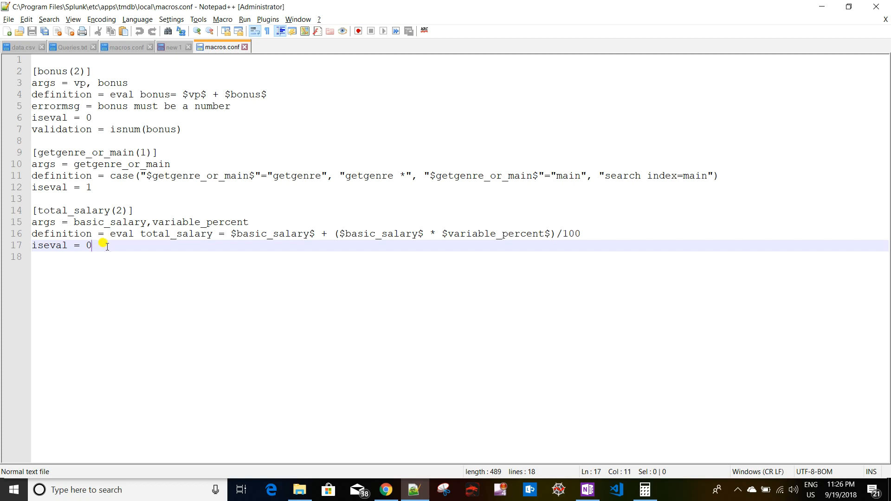
- Switch to Splunk in Chrome and start a new search macro in the tmdb app named total_salary_v2
key("alt+Tab")
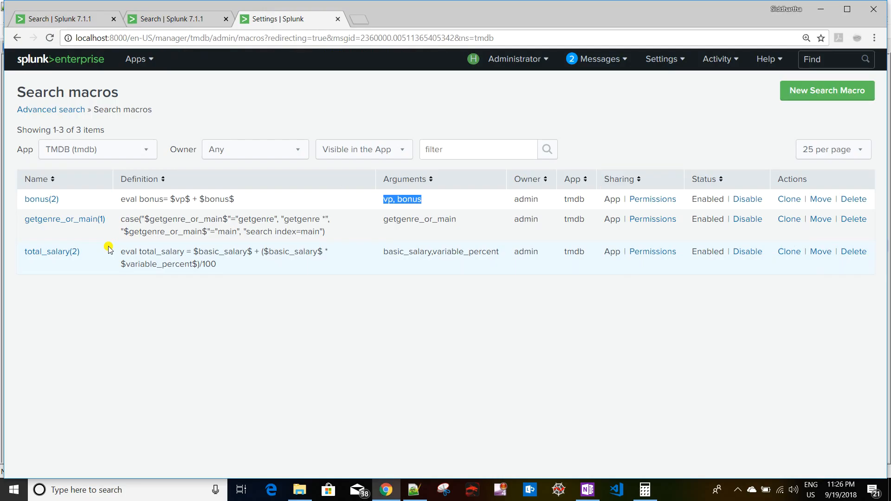
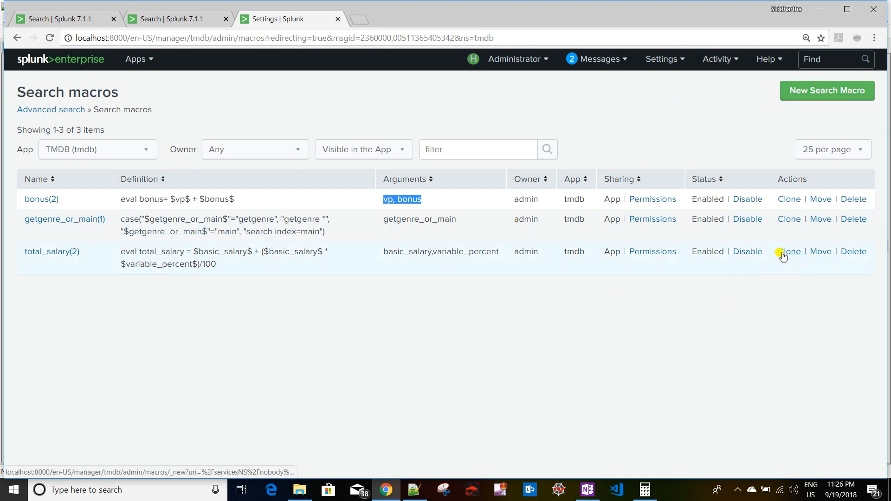
left_click(826, 93)
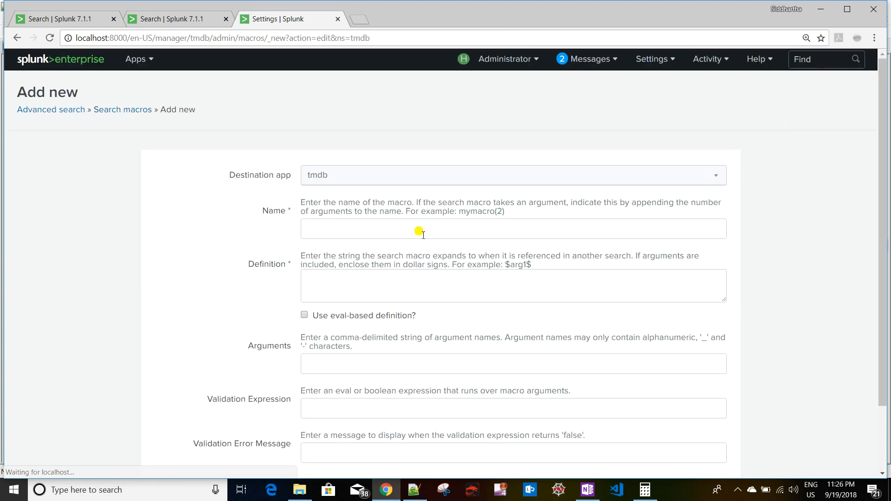
left_click(351, 233)
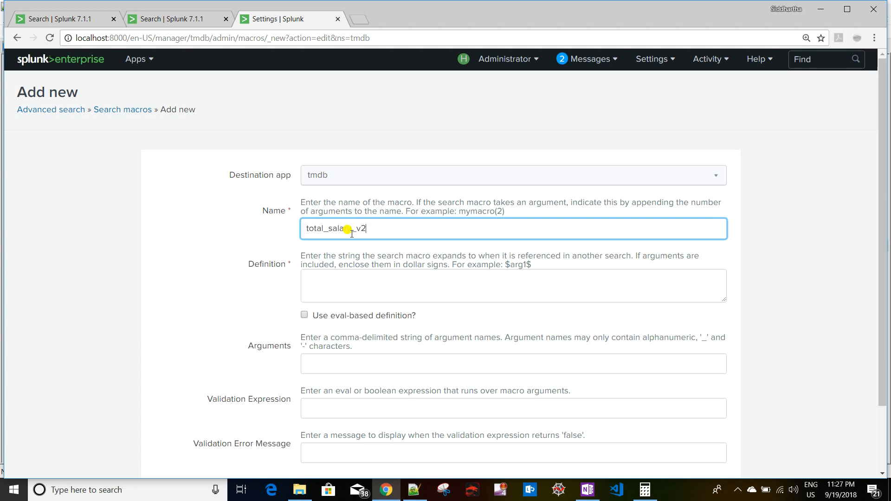
- Copy the total_salary(2) definition from macros.conf into the new macro's definition
left_click(356, 281)
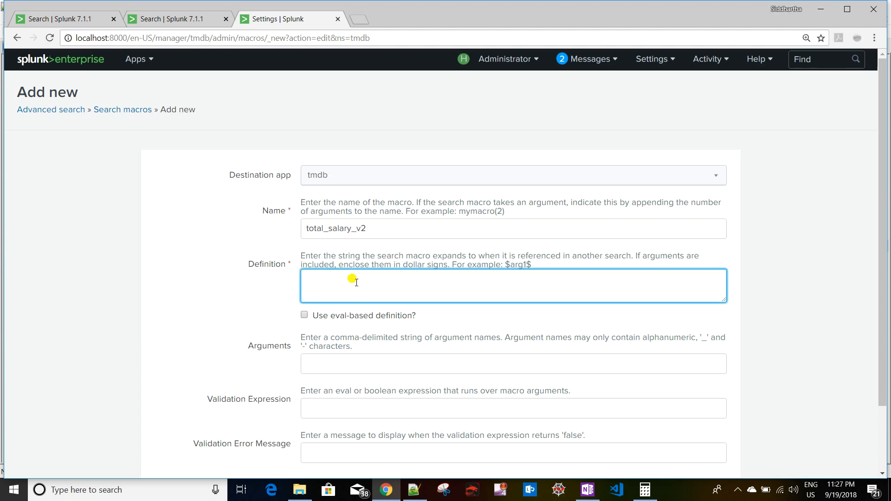
left_click(414, 490)
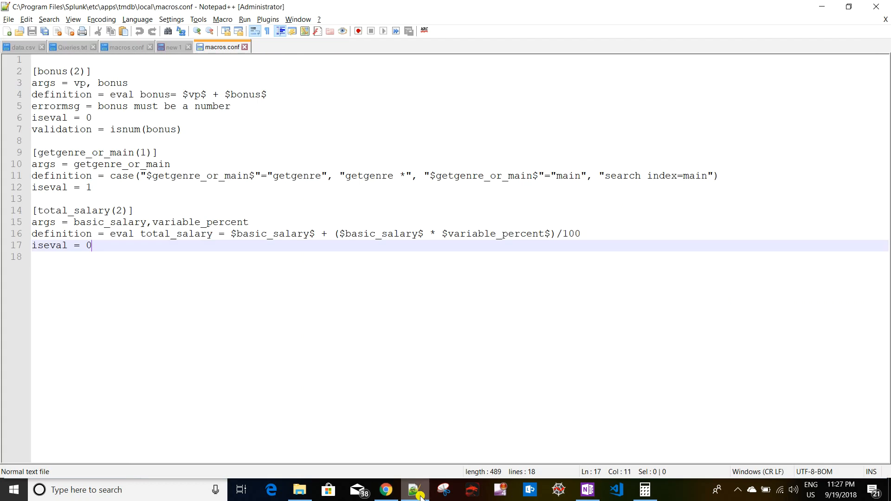
left_click_drag(110, 234, 587, 237)
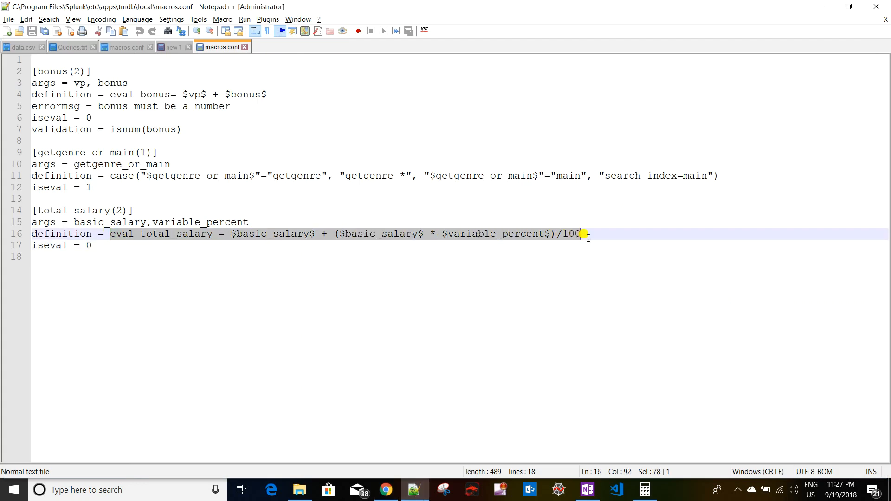
key("ctrl+c")
key("alt+Tab")
key("ctrl+v")
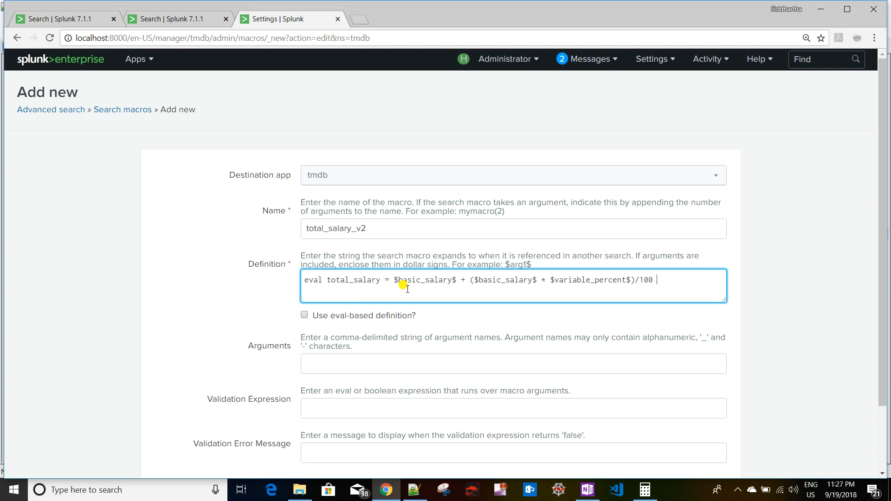
- Copy the arguments basic_salary,variable_percent from the total_salary(2) stanza in macros.conf into the new macro's arguments
left_click(313, 364)
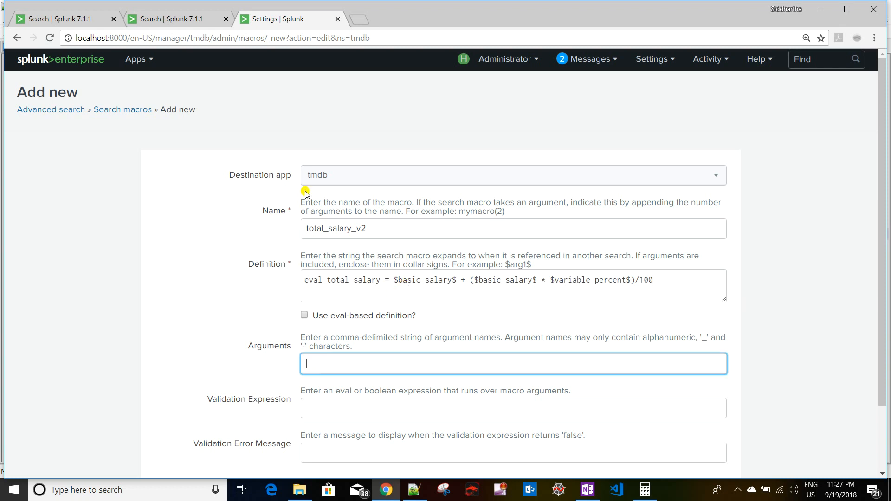
key("alt+Tab")
left_click_drag(74, 222, 262, 218)
key("ctrl+c")
key("alt+Tab")
key("ctrl+v")
- Check the bonus argument's name in macros.conf, add bonus as the new macro's third argument, and rename the macro total_salary_v2(3)
left_click(377, 234)
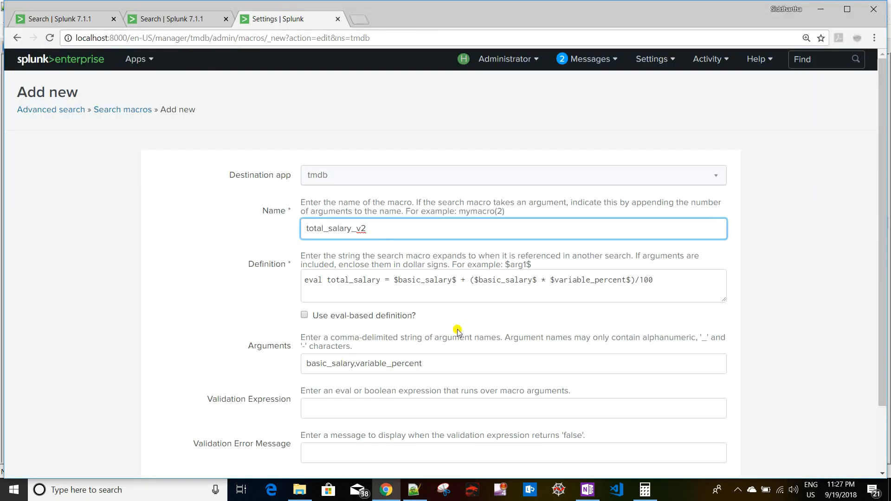
left_click(176, 21)
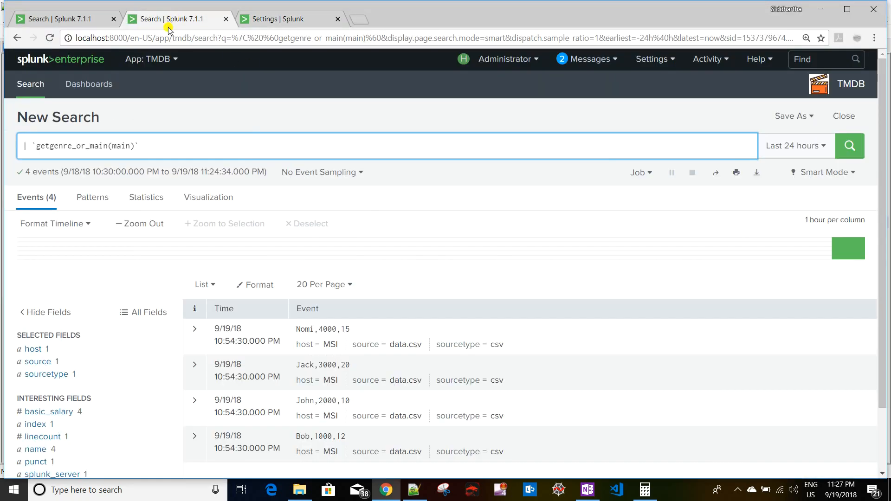
left_click(281, 20)
left_click(416, 492)
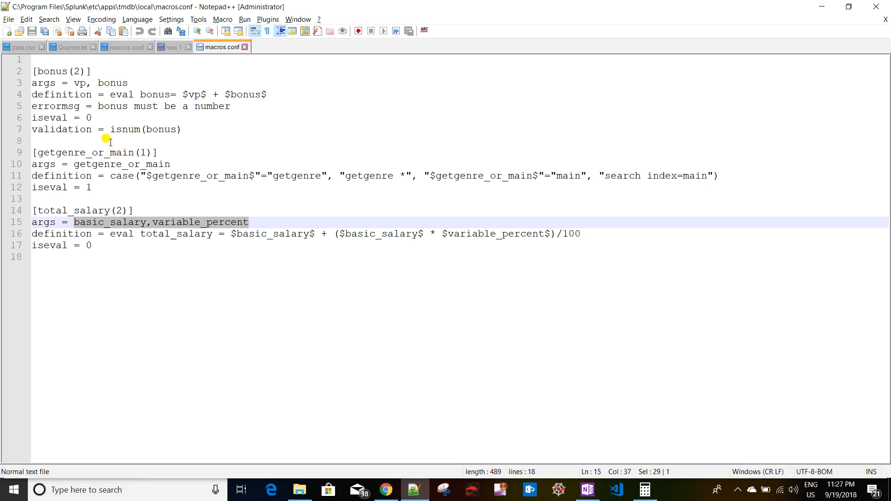
double_click(111, 82)
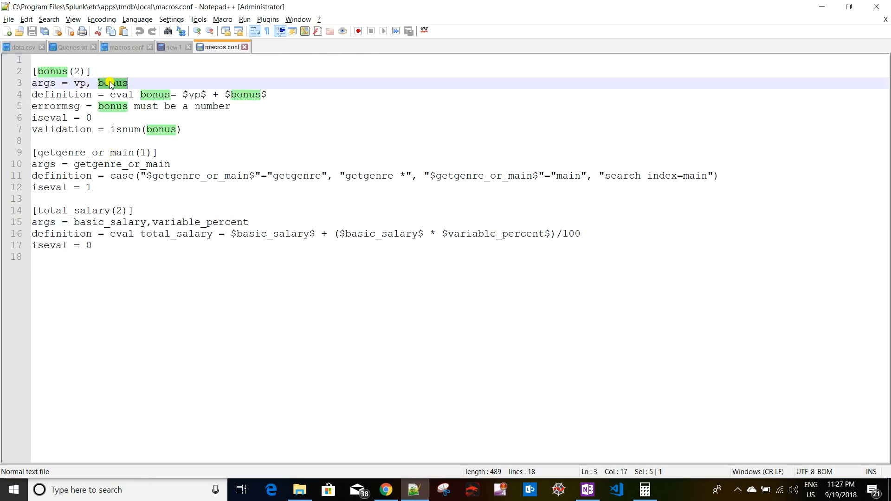
left_click(110, 82)
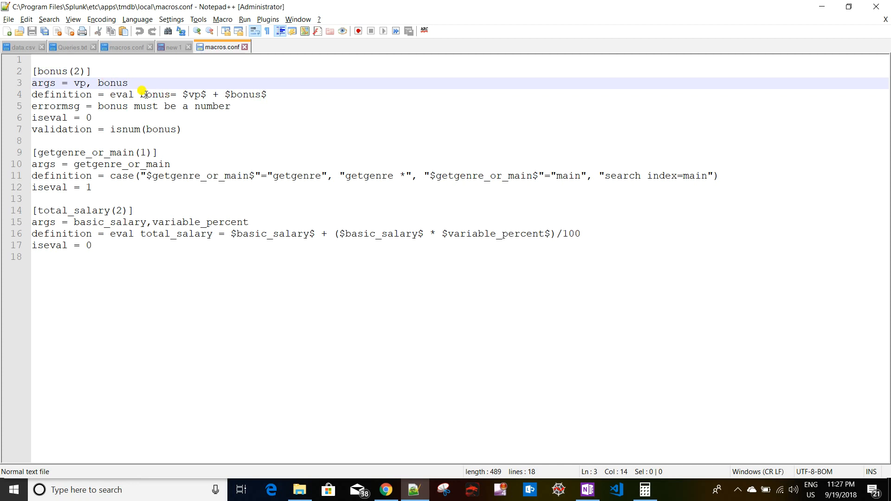
double_click(110, 82)
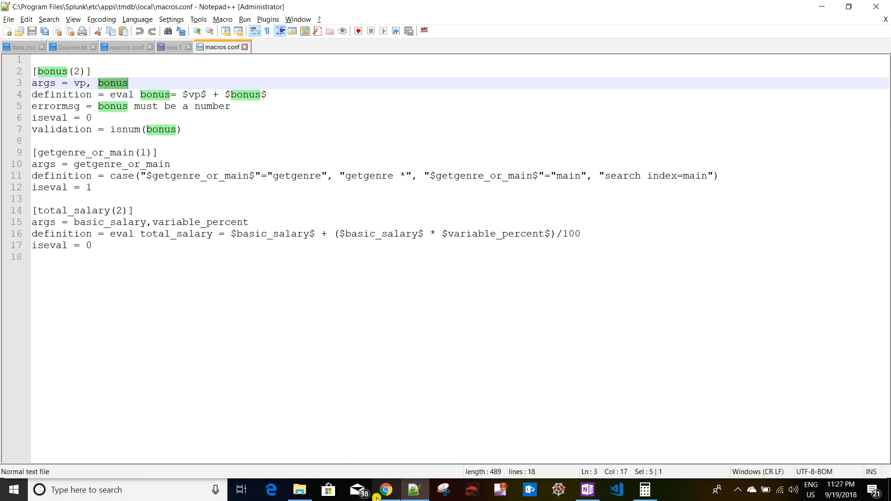
key("alt+Tab")
left_click(443, 363)
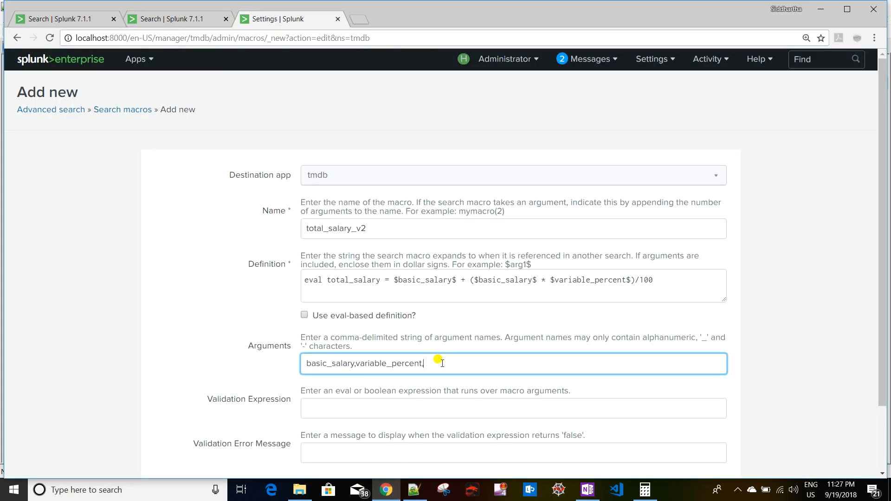
left_click(377, 227)
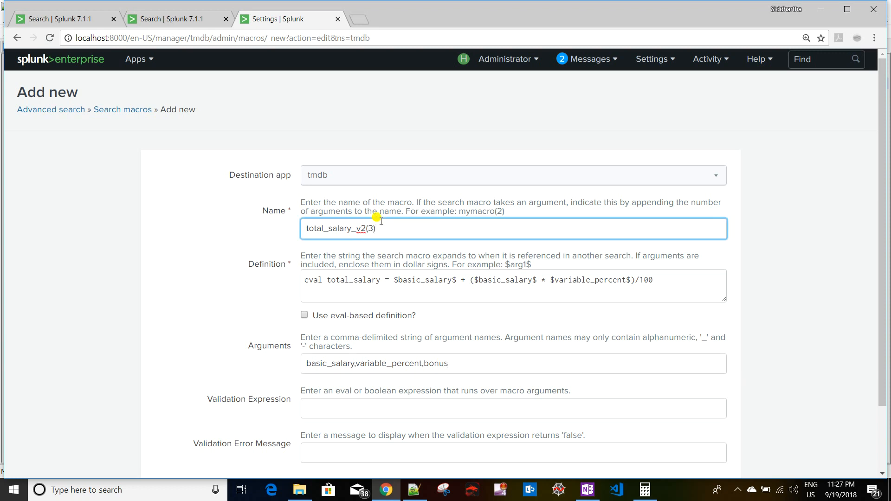
- Examine where basic_salary, variable_percent and bonus from the arguments are used in the new macro's definition
double_click(312, 363)
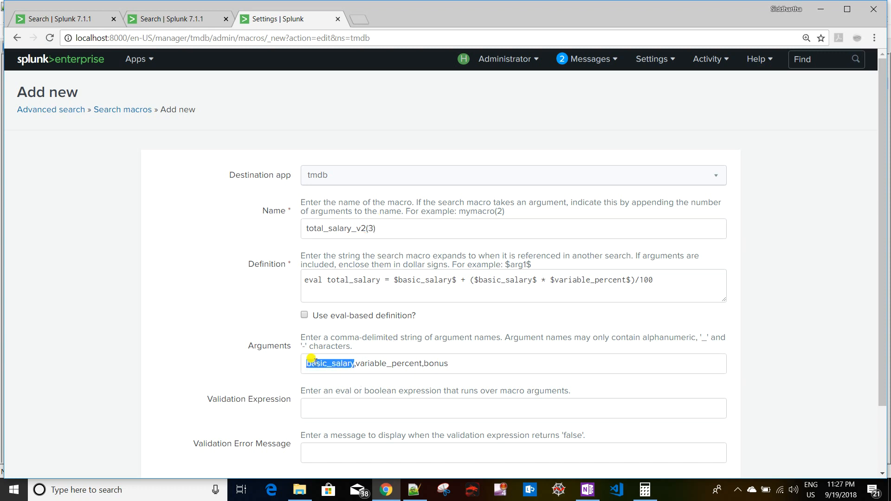
double_click(388, 363)
double_click(420, 280)
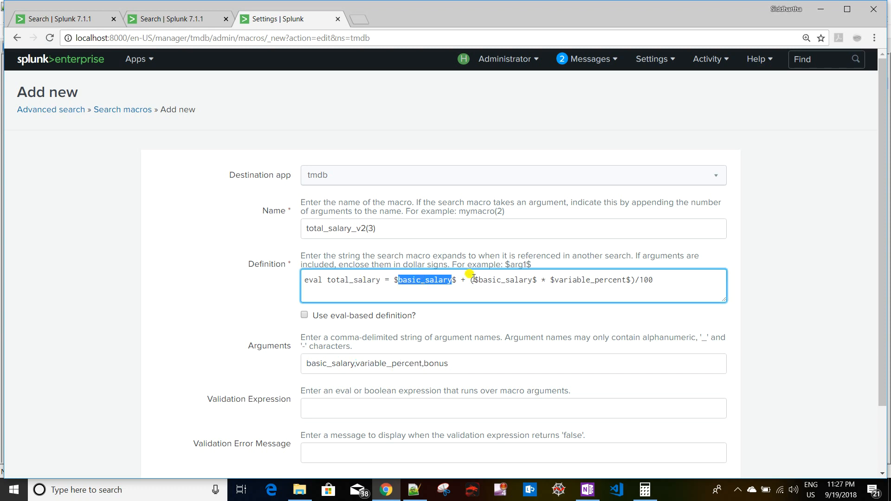
double_click(519, 280)
double_click(571, 279)
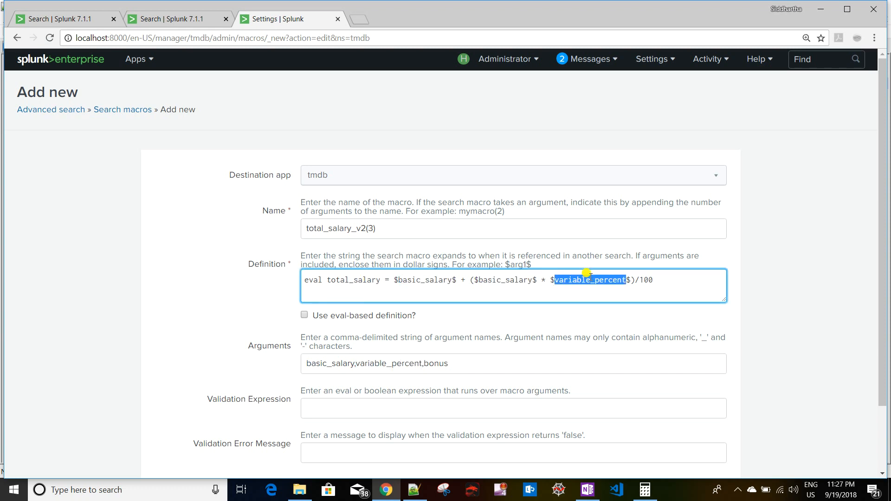
double_click(376, 363)
double_click(435, 363)
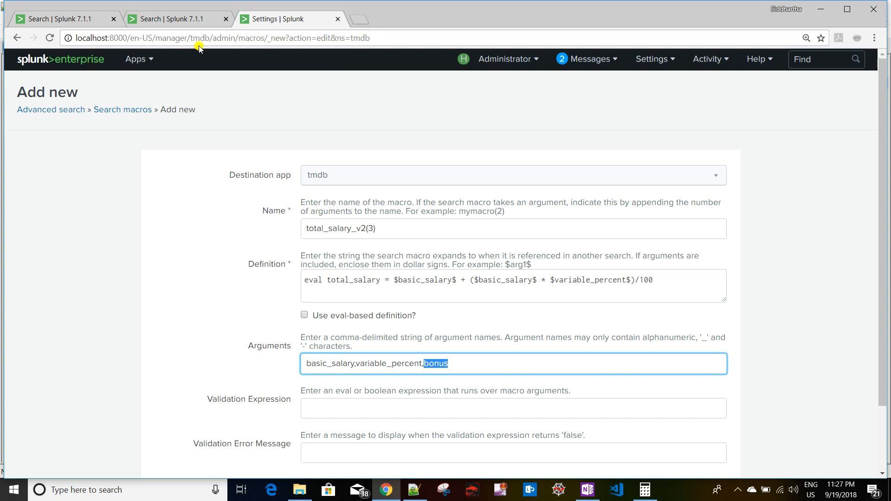
- Check the bonus(2) macro's name in macros.conf and append a piped, backquoted bonus( call to the new macro's definition
left_click(411, 484)
left_click(71, 140)
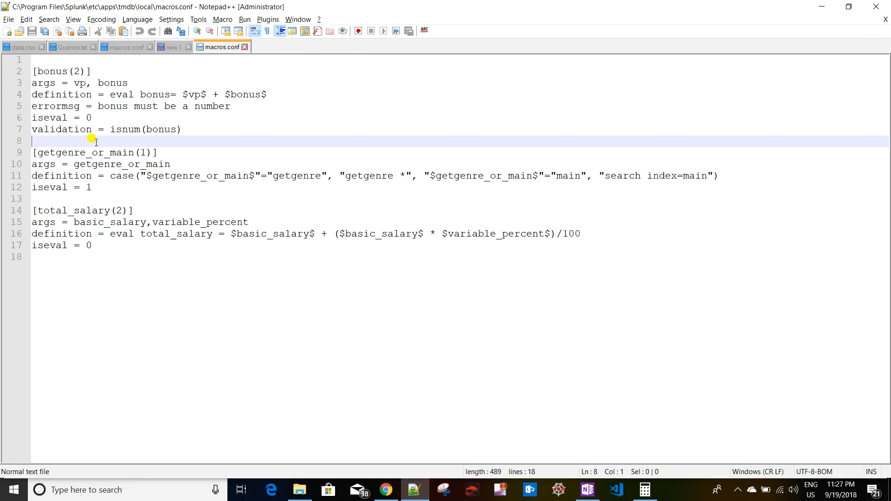
left_click_drag(37, 71, 85, 71)
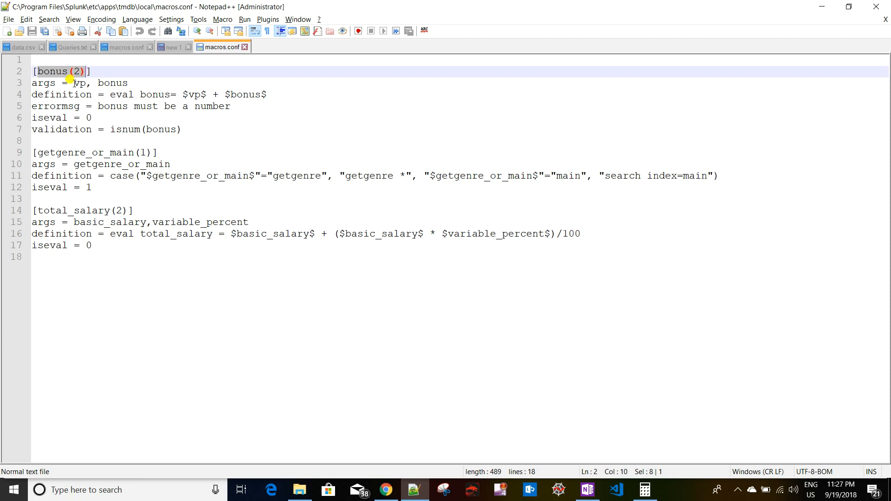
double_click(52, 71)
key("alt+Tab")
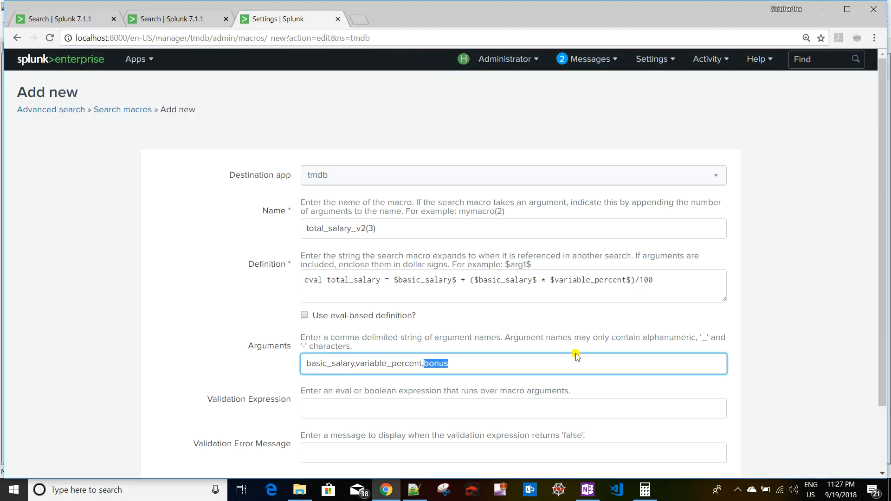
left_click(677, 283)
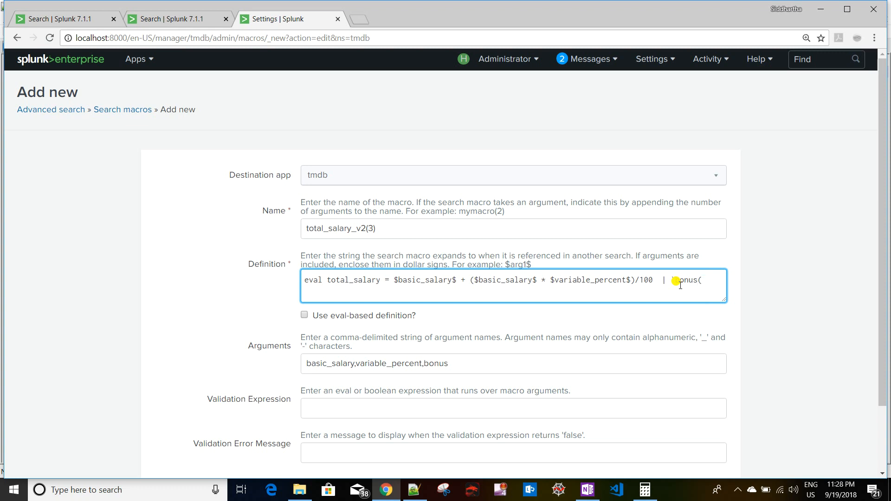
- Copy $variable_percent$ from the definition's formula into the bonus call as its first argument
left_click(385, 364)
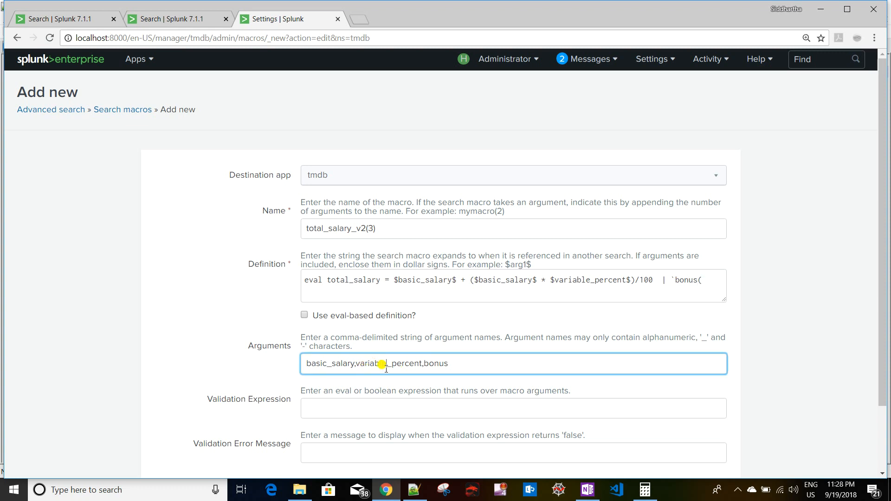
double_click(386, 364)
double_click(434, 364)
left_click_drag(550, 280, 632, 278)
key("ctrl+c")
left_click(703, 280)
key("ctrl+v")
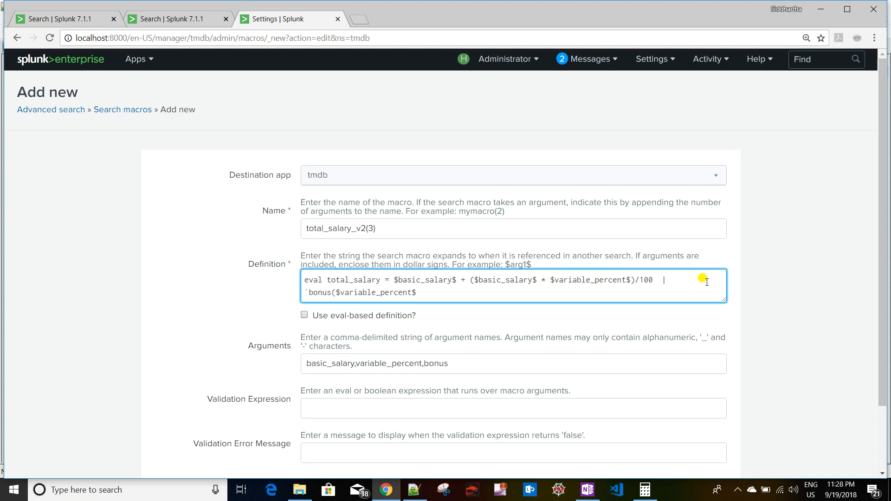
- Complete the bonus call with $bonus$ as its second argument, close it with a backquote, and save the macro
double_click(434, 364)
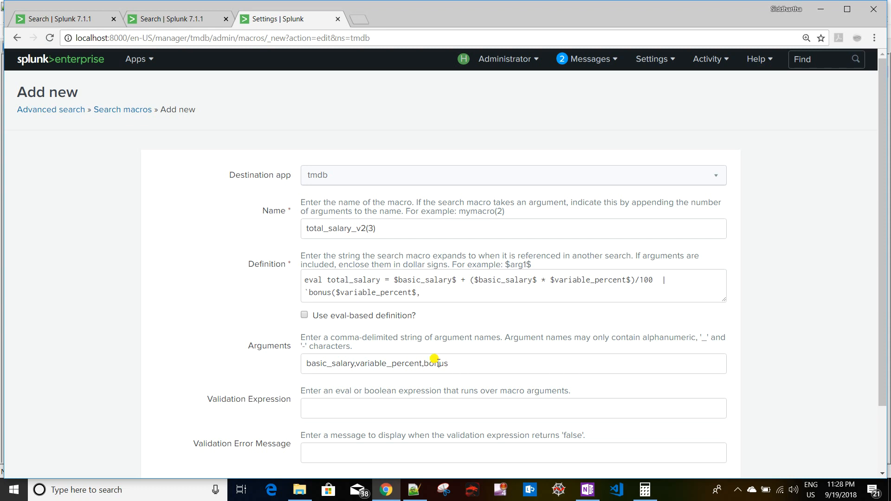
left_click(439, 292)
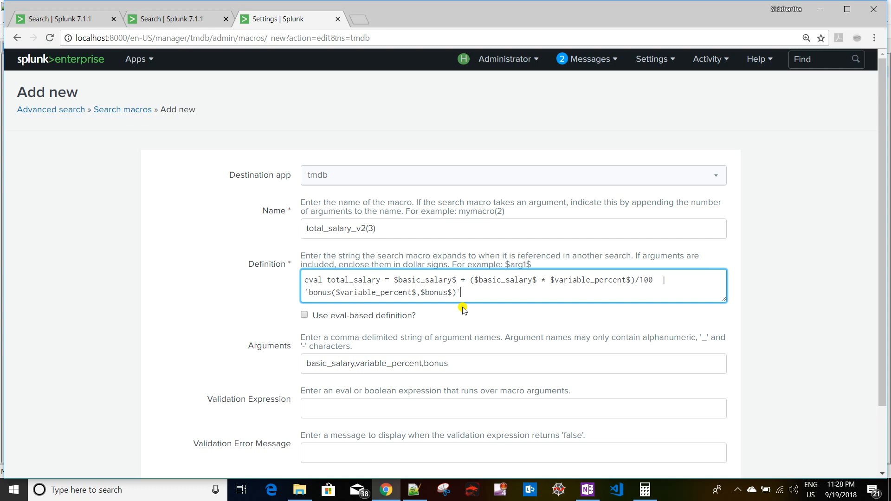
scroll(547, 305, "down", 2)
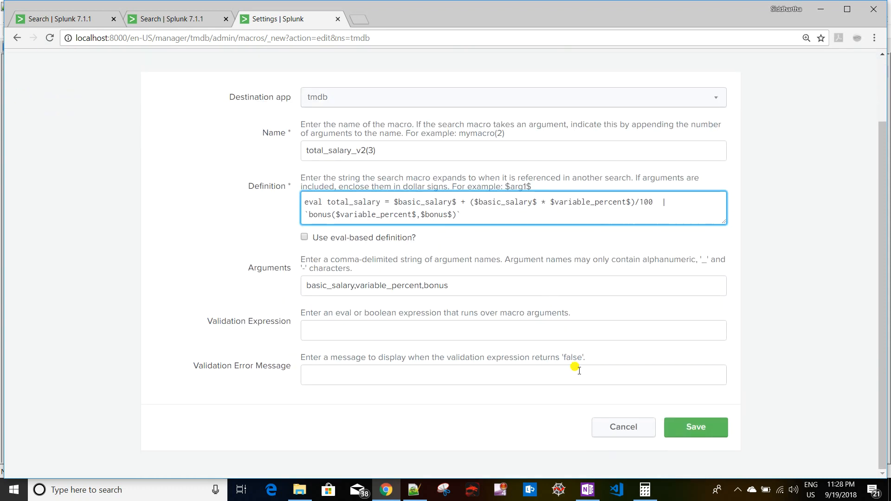
left_click(705, 438)
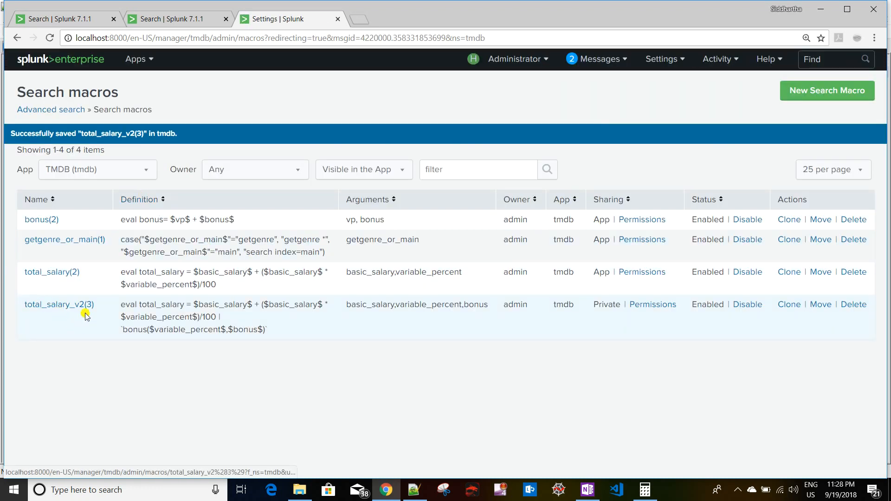
- Copy the third query, which ends with the bonus(variable_percent,7) macro, from Queries.txt in Notepad++
left_click(76, 18)
left_click(166, 21)
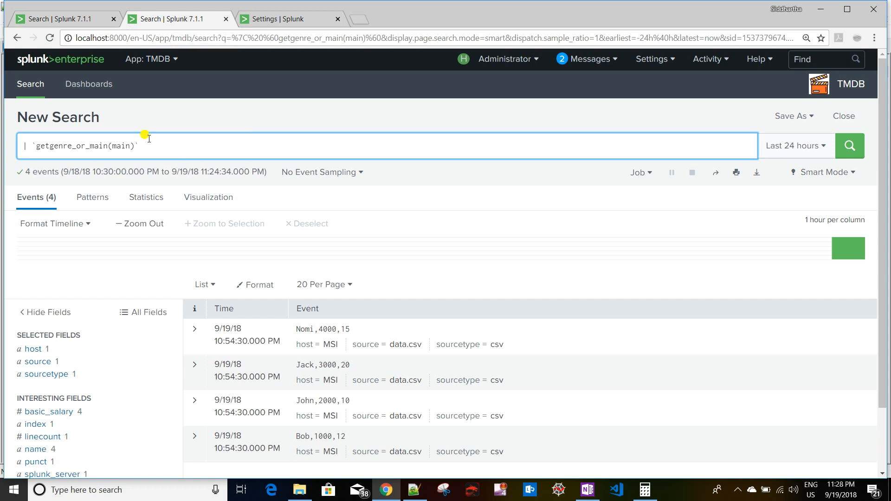
left_click(62, 18)
left_click(94, 147)
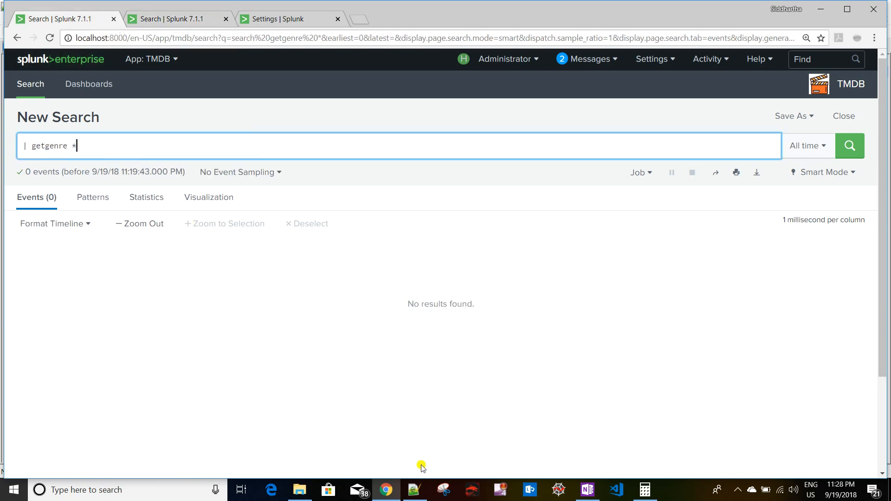
left_click(413, 489)
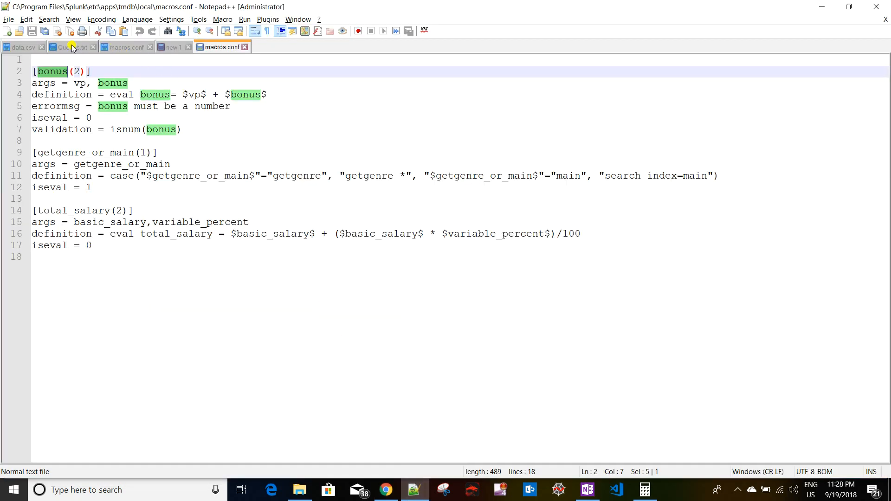
left_click(54, 47)
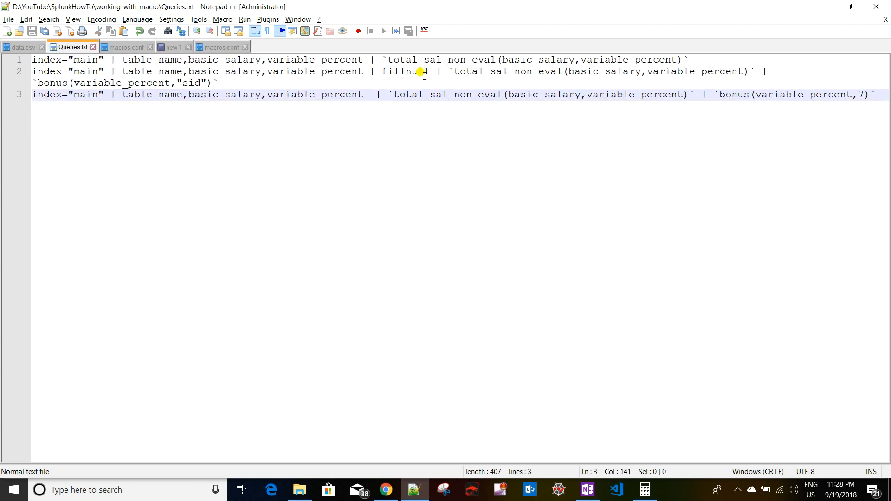
triple_click(704, 96)
key("ctrl+c")
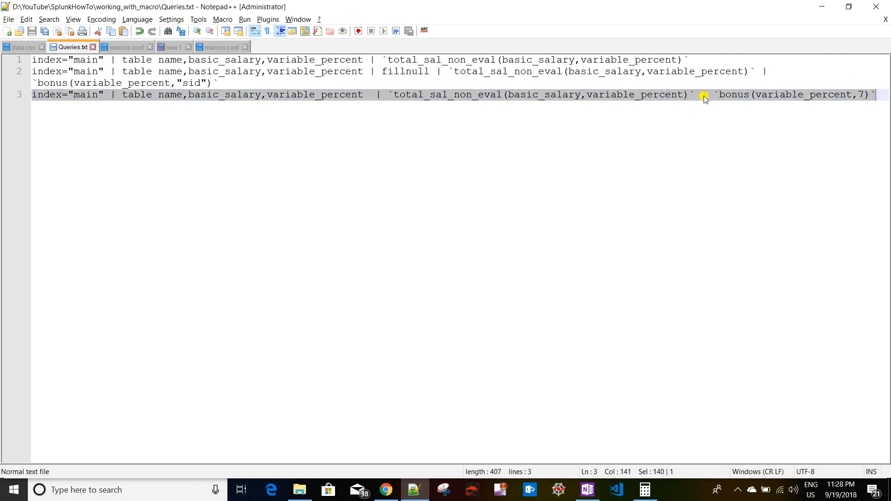
- Replace the getgenre search in Splunk with the copied query and run it
key("alt+Tab")
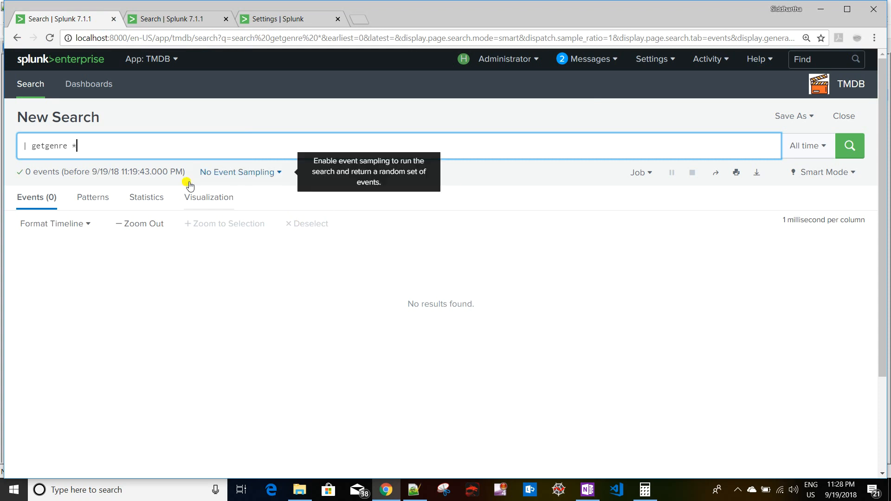
key("ctrl+a")
key("ctrl+v")
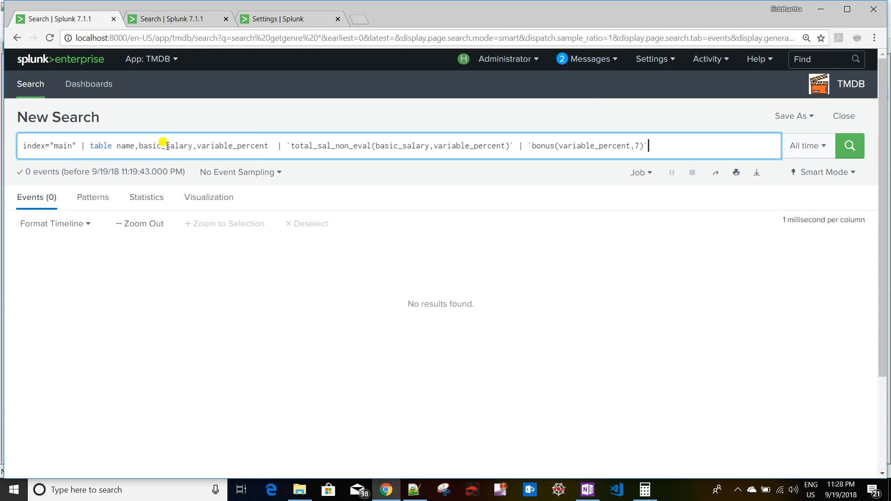
key("Return")
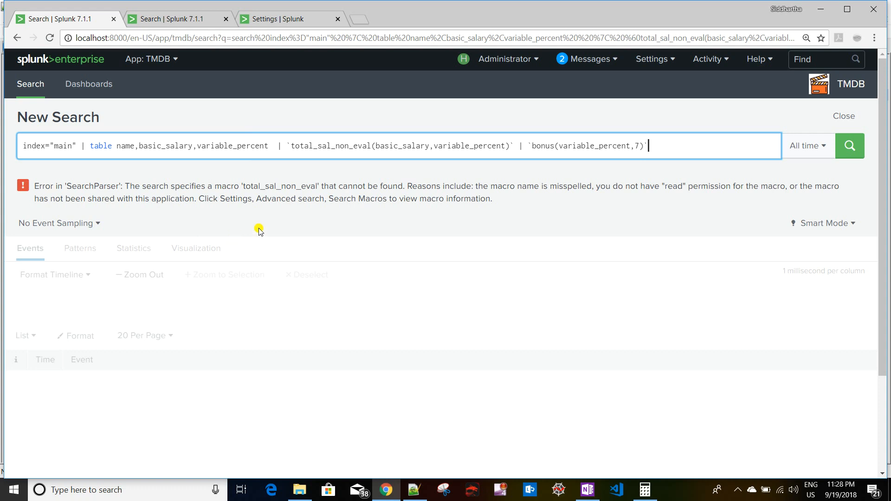
- Copy the total_salary macro's name from the search macros list over total_sal_non_eval in the query, and run the search
left_click(285, 186)
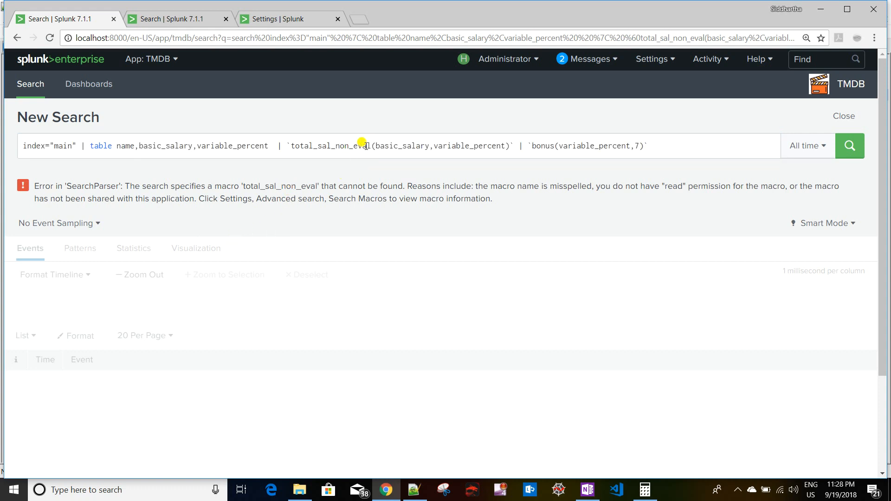
left_click(263, 20)
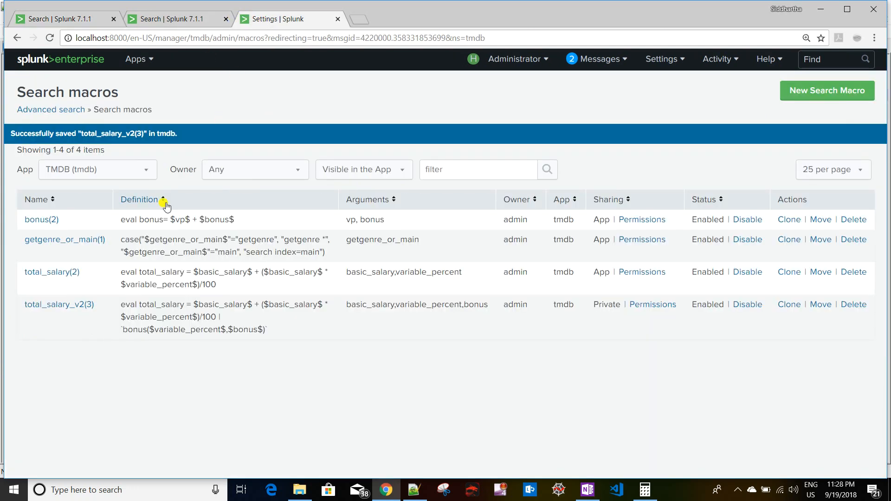
left_click_drag(20, 274, 70, 273)
key("ctrl+c")
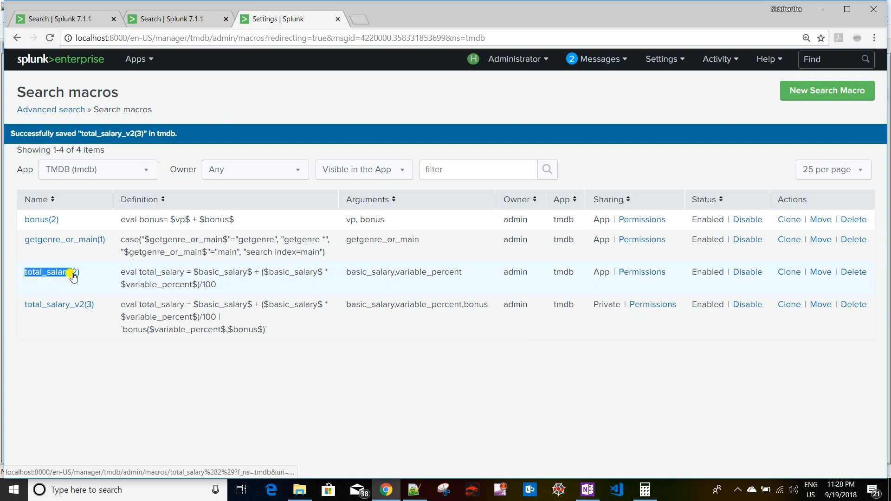
left_click(75, 18)
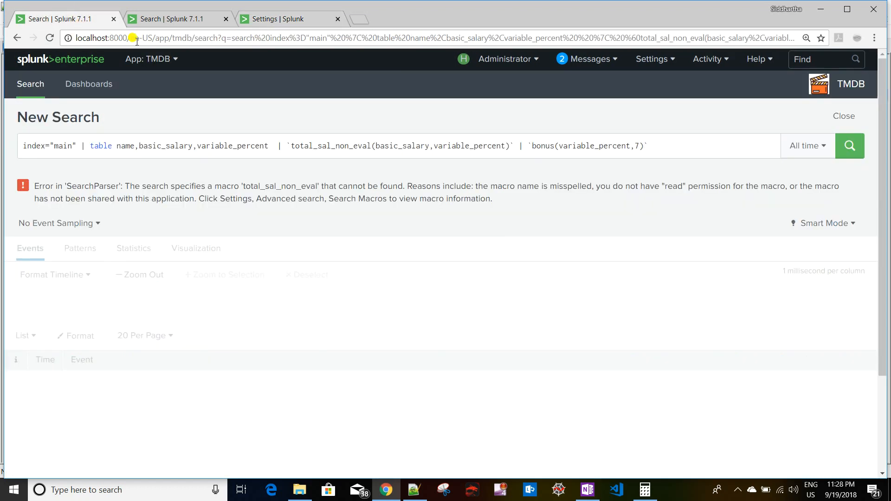
double_click(335, 146)
key("ctrl+v")
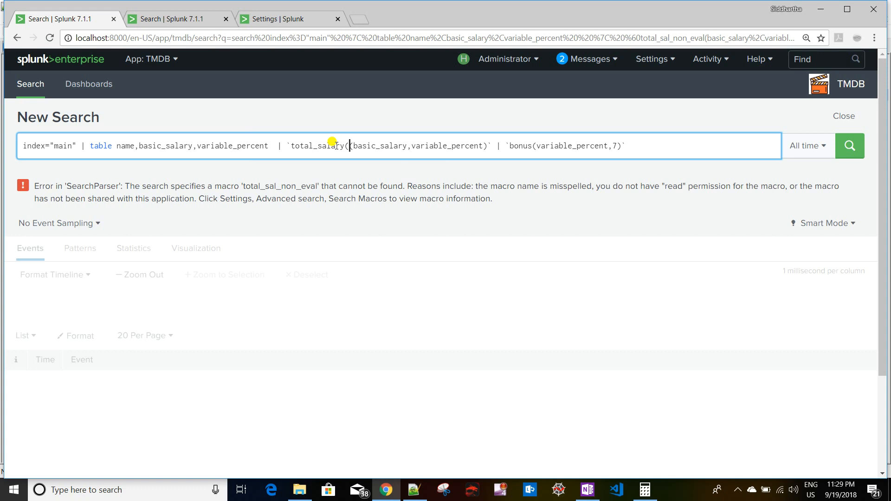
key("Return")
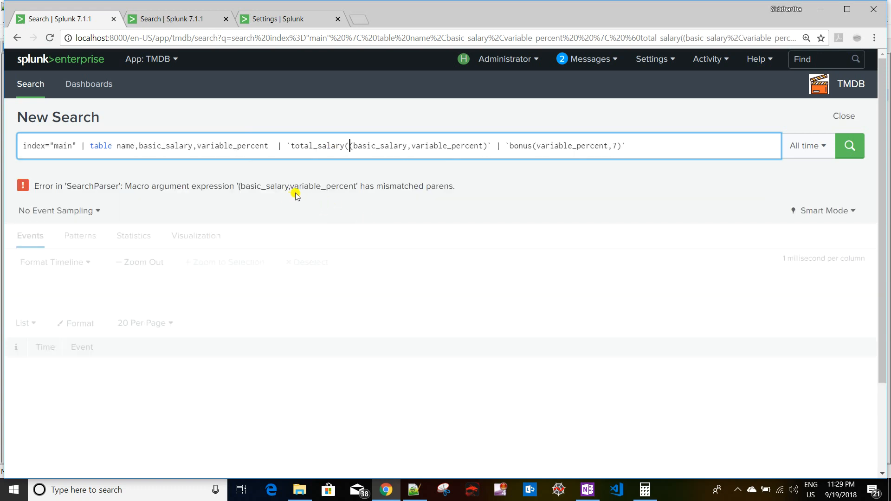
- Remove the extra opening parenthesis after total_salary in the query and rerun the search
double_click(410, 186)
left_click(348, 146)
key("BackSpace")
key("Return")
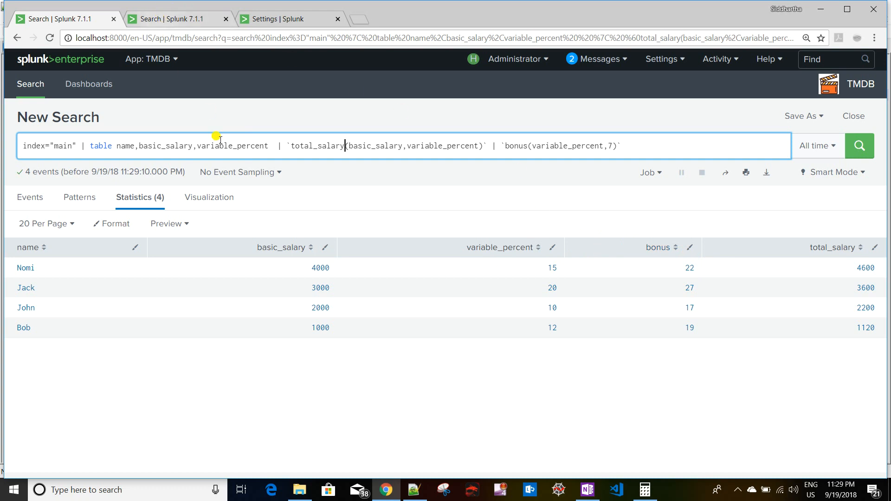
- Copy the index="main" and table name,basic_salary,variable_percent part of the query over the getgenre_or_main search in the second search page
left_click(176, 18)
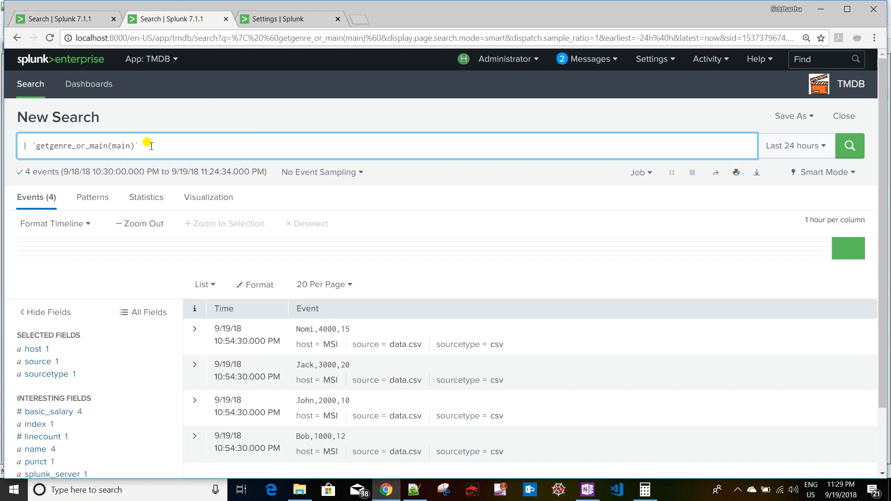
left_click(78, 20)
left_click(481, 147)
type(")` | `bonus(variable_percent,7")
left_click_drag(273, 146, 3, 139)
key("ctrl+c")
left_click(155, 22)
key("ctrl+a")
key("ctrl+v")
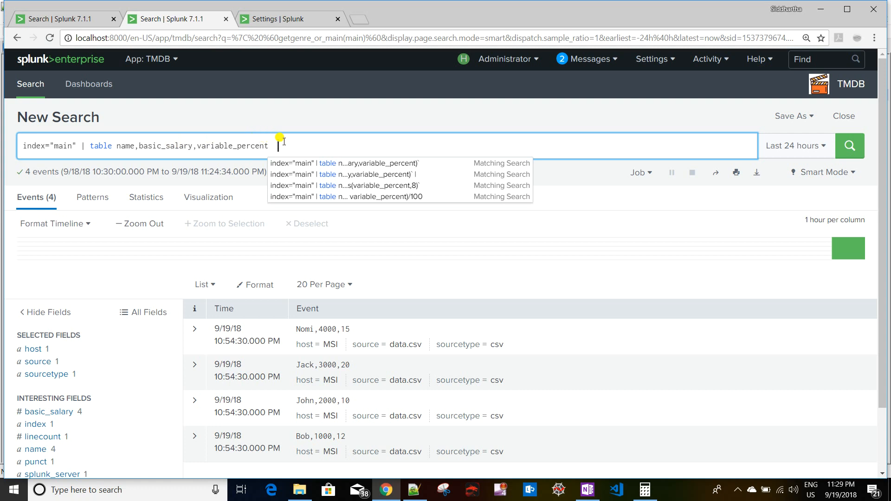
- Copy the name total_salary_v2 from the macros list and add it to the search as a piped, backquoted macro call
left_click(279, 19)
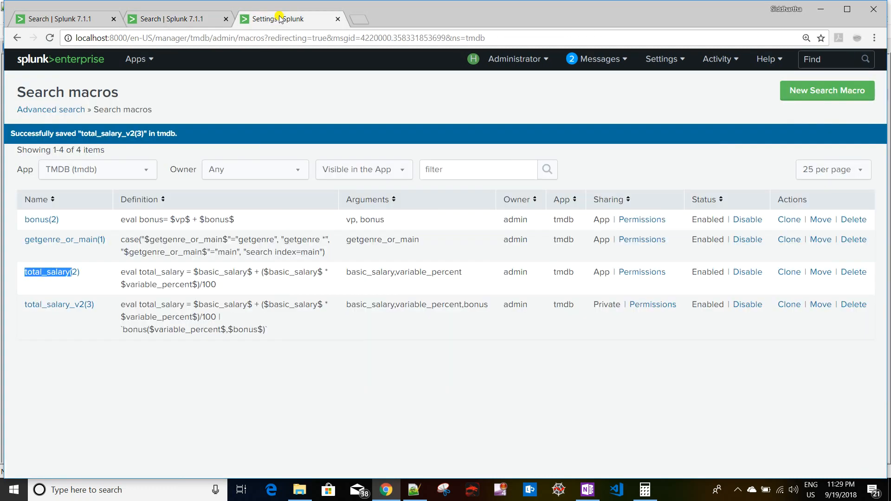
left_click_drag(22, 309, 22, 320)
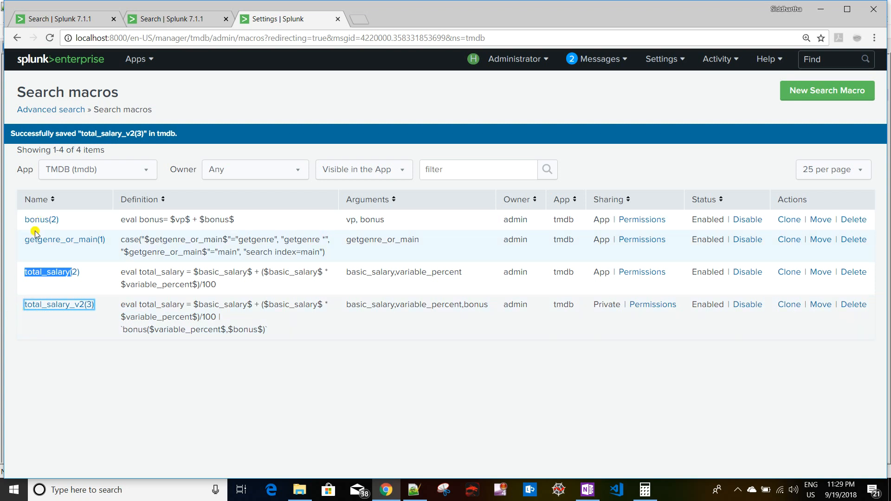
left_click_drag(16, 305, 30, 310)
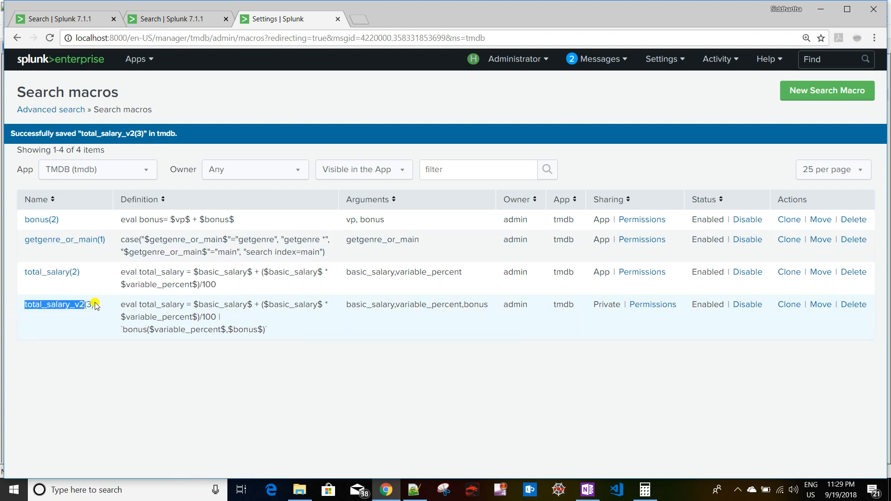
left_click(160, 21)
type("total_salary_v2")
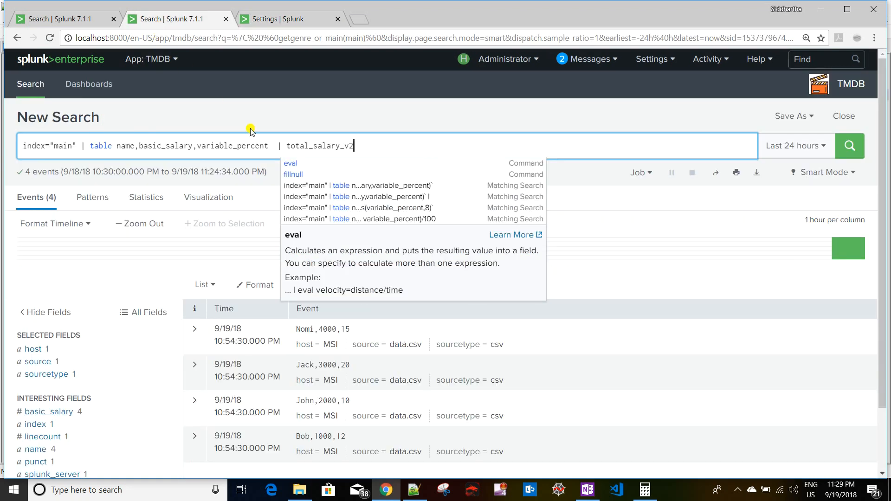
left_click(287, 147)
type("`")
left_click(384, 146)
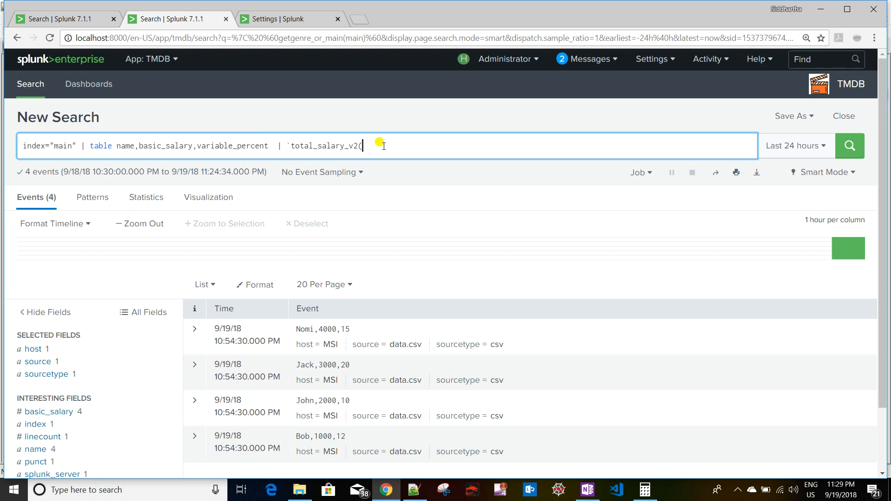
- Give the total_salary_v2 call the arguments basic_salary,variable_percent,8, close it with a backquote, and run the search
left_click_drag(139, 146, 260, 145)
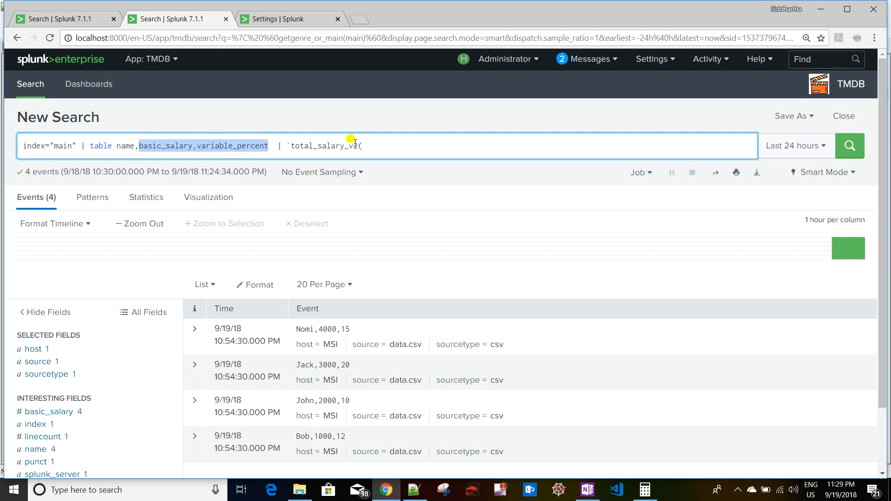
left_click(378, 145)
type("basic_salary,variable_percent")
type(",")
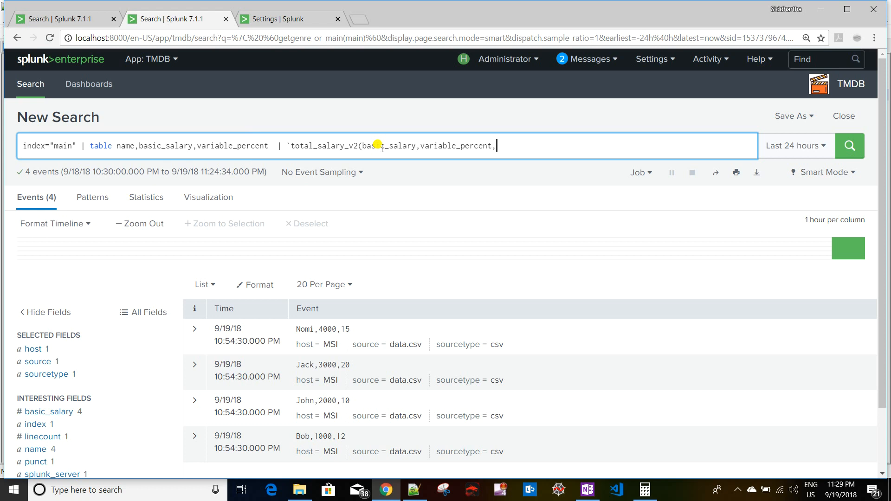
type("8)`")
key("Return")
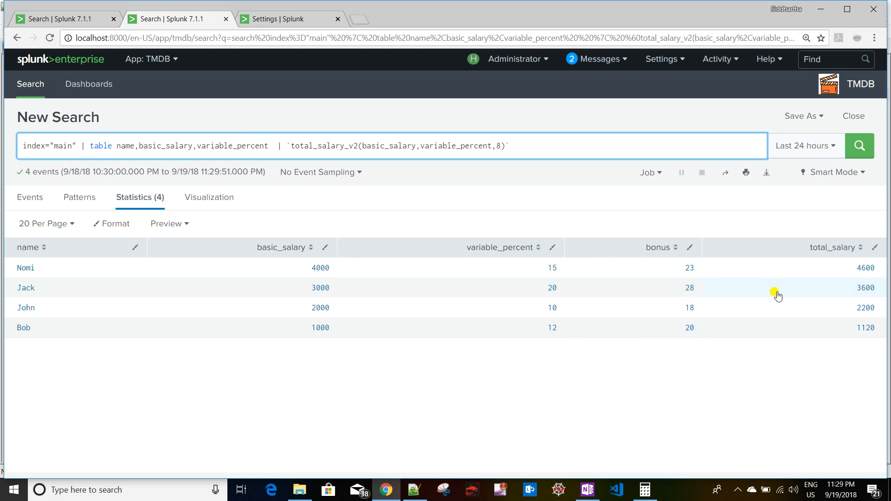
- Compare with the separate total_salary and bonus search, then set the total_salary_v2 call's bonus argument to 7 and rerun it
left_click(78, 22)
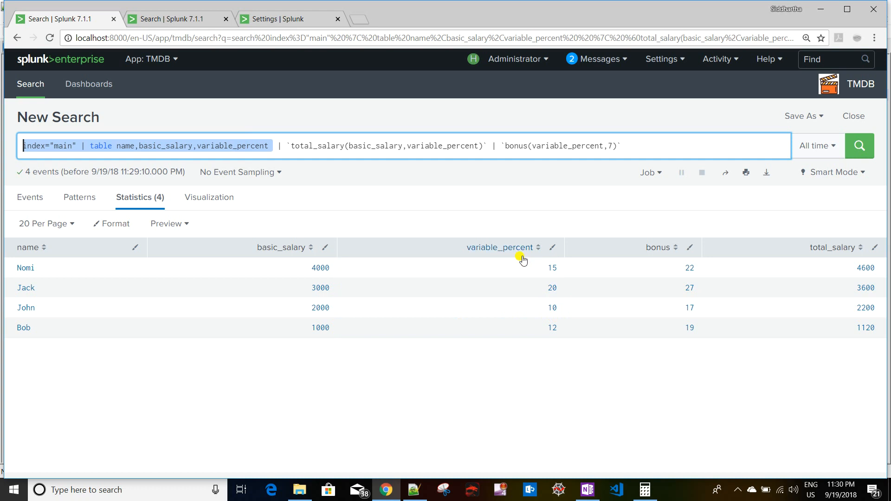
left_click(174, 19)
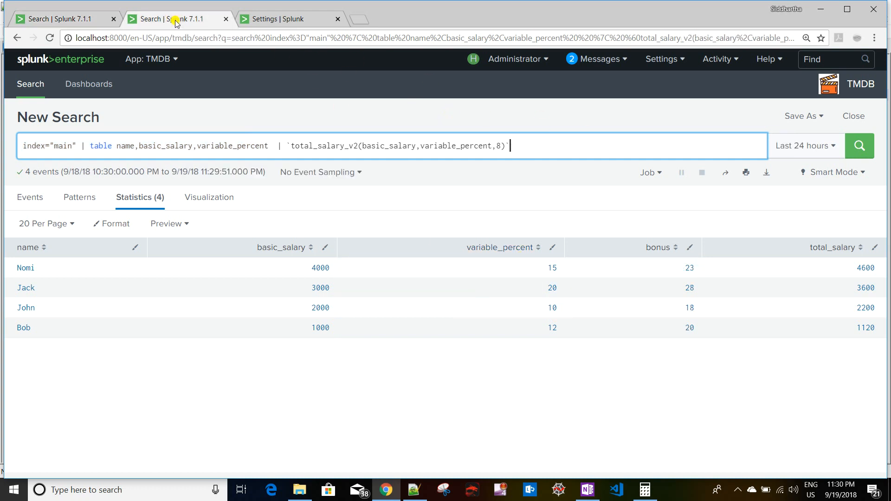
left_click(503, 146)
key("Return")
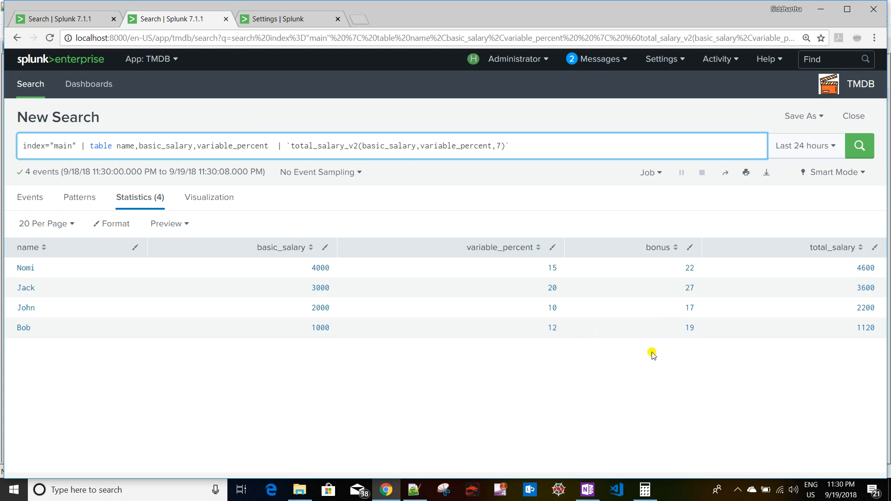
- Open the total_salary_v2(3) macro from the search macros list
left_click(277, 18)
left_click(84, 311)
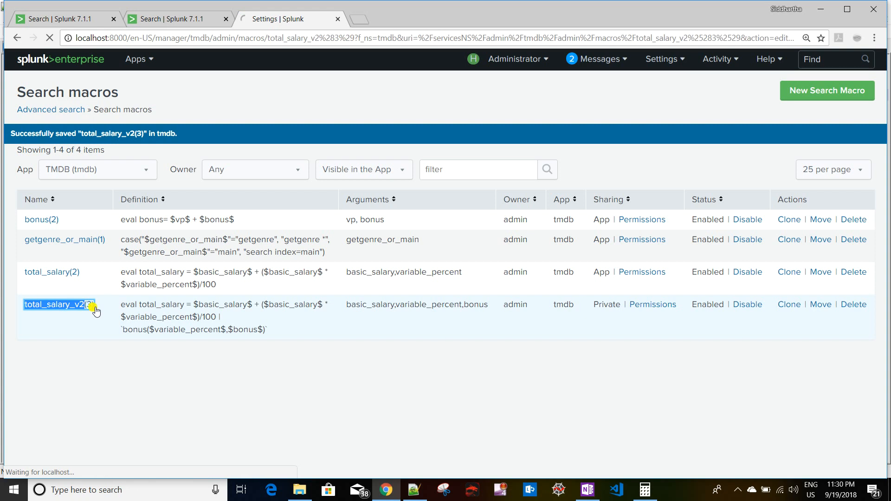